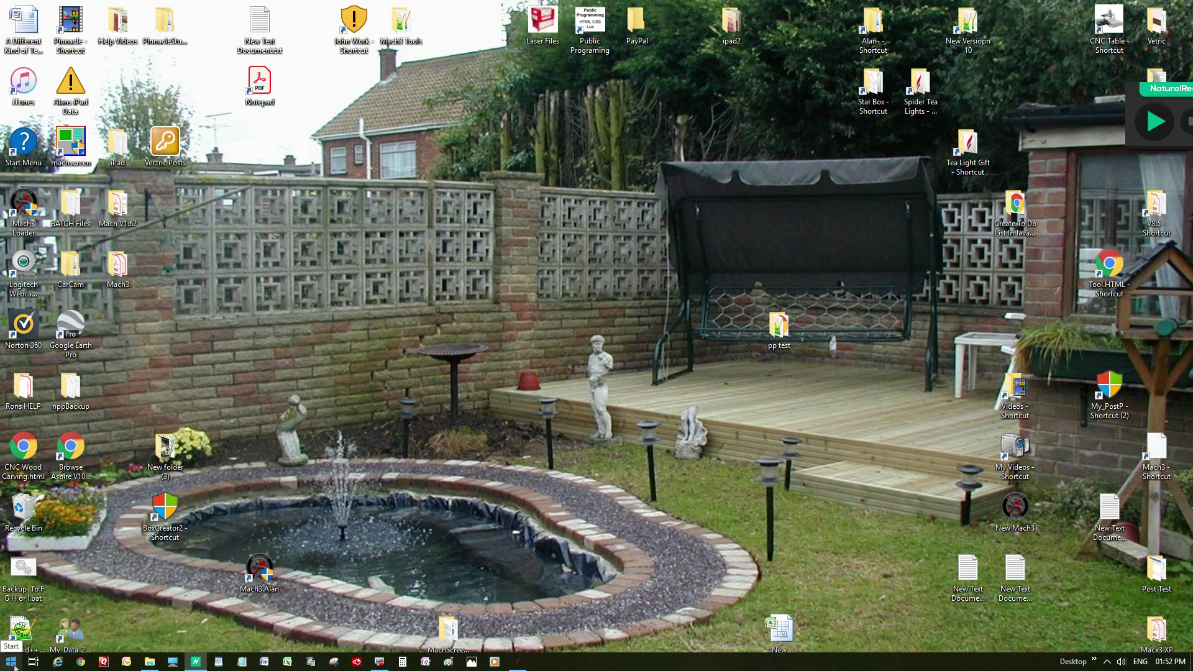
Start Mach3 from the desktop, clear the reset state and home all axes with REF ALL HOME
left_click(12, 662)
left_click(240, 372)
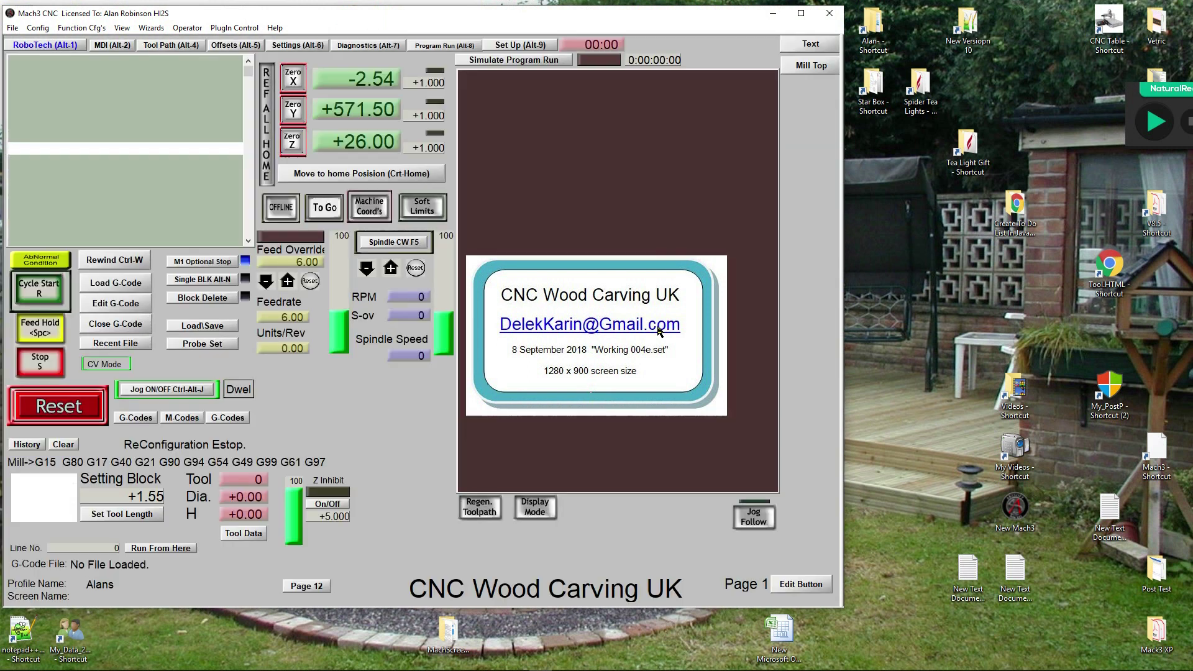
left_click(81, 412)
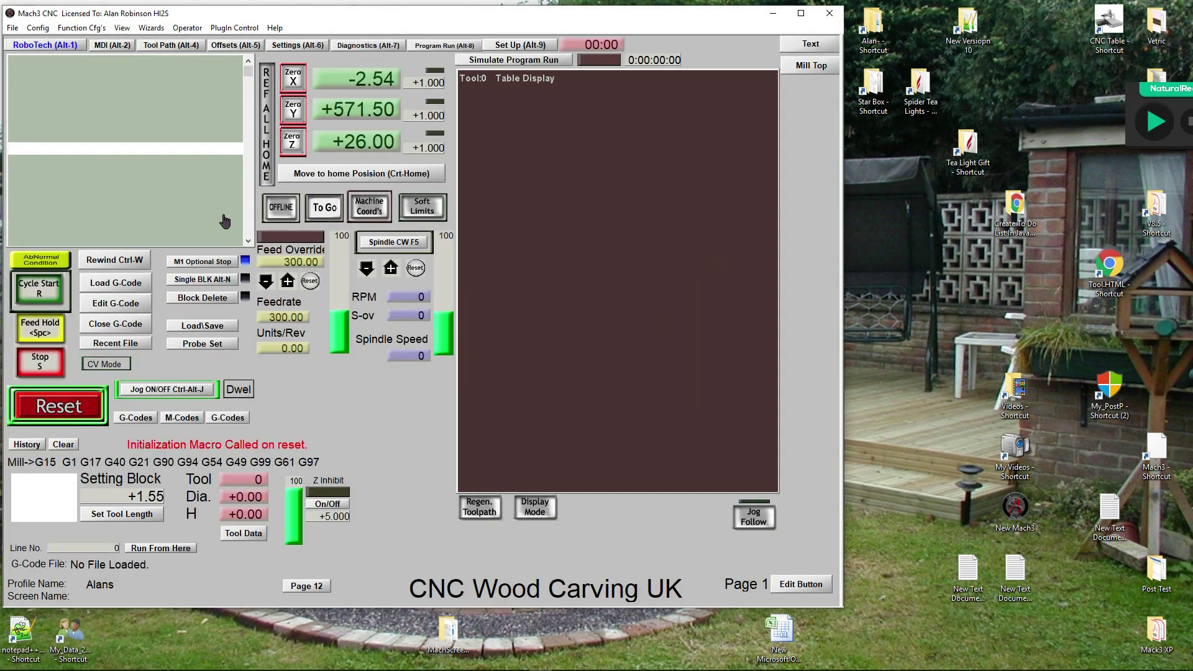
left_click(265, 178)
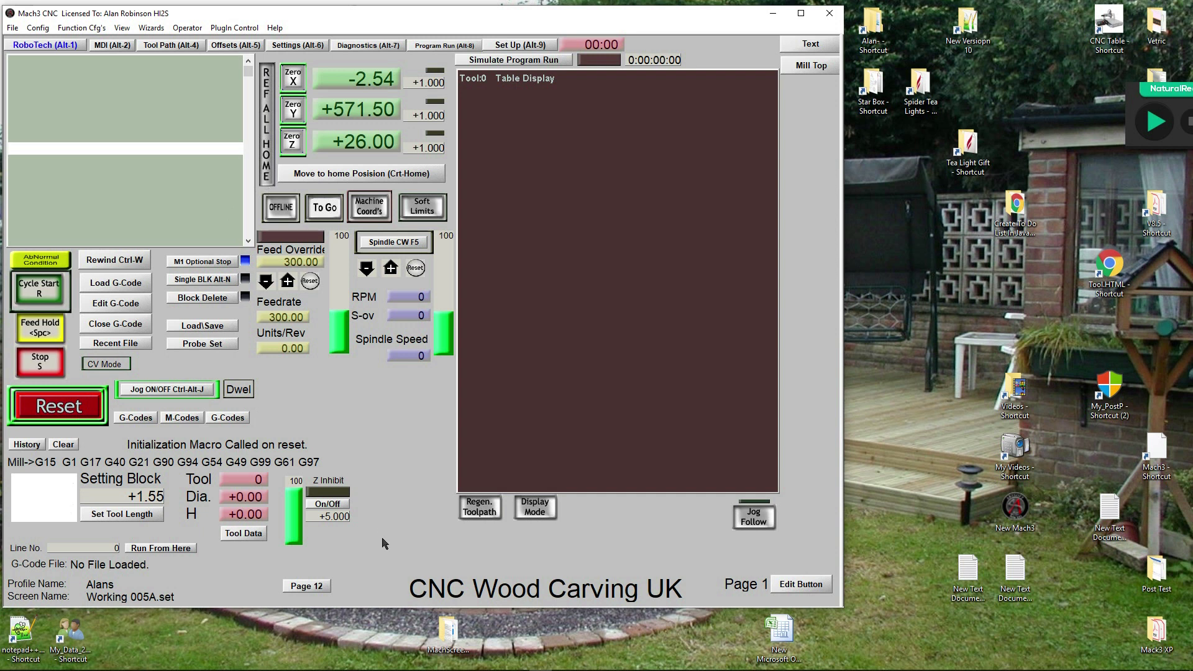
Open the pinned C:\Mach3 folder in File Explorer and enlarge its window
mouse_move(381, 669)
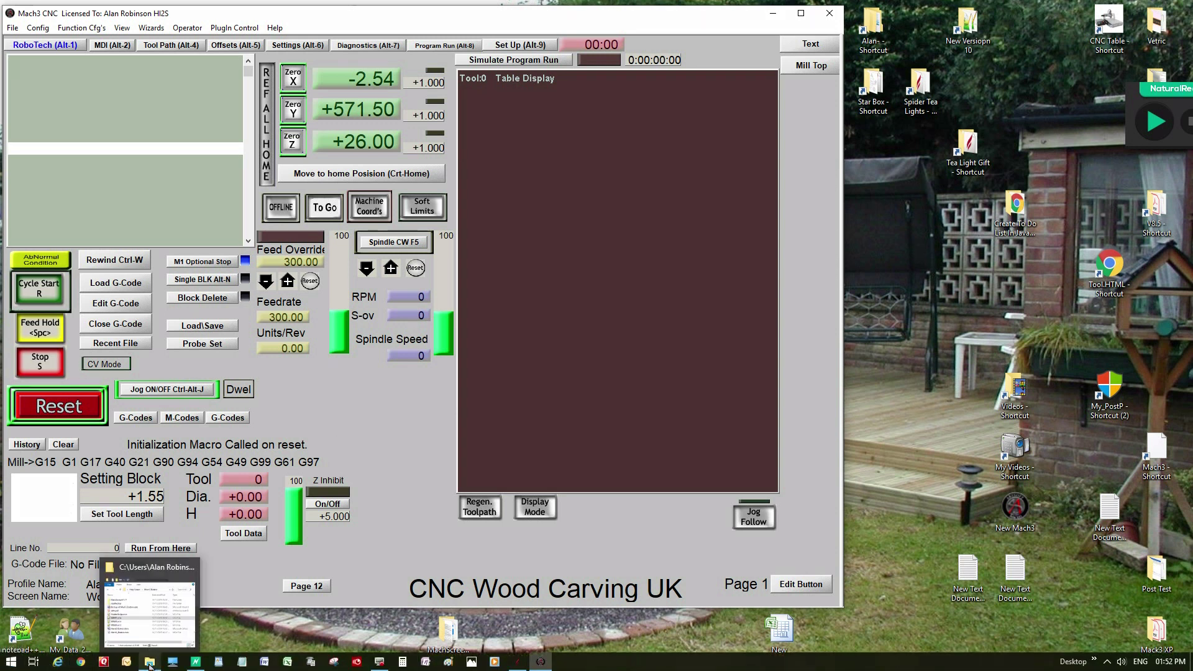
right_click(150, 664)
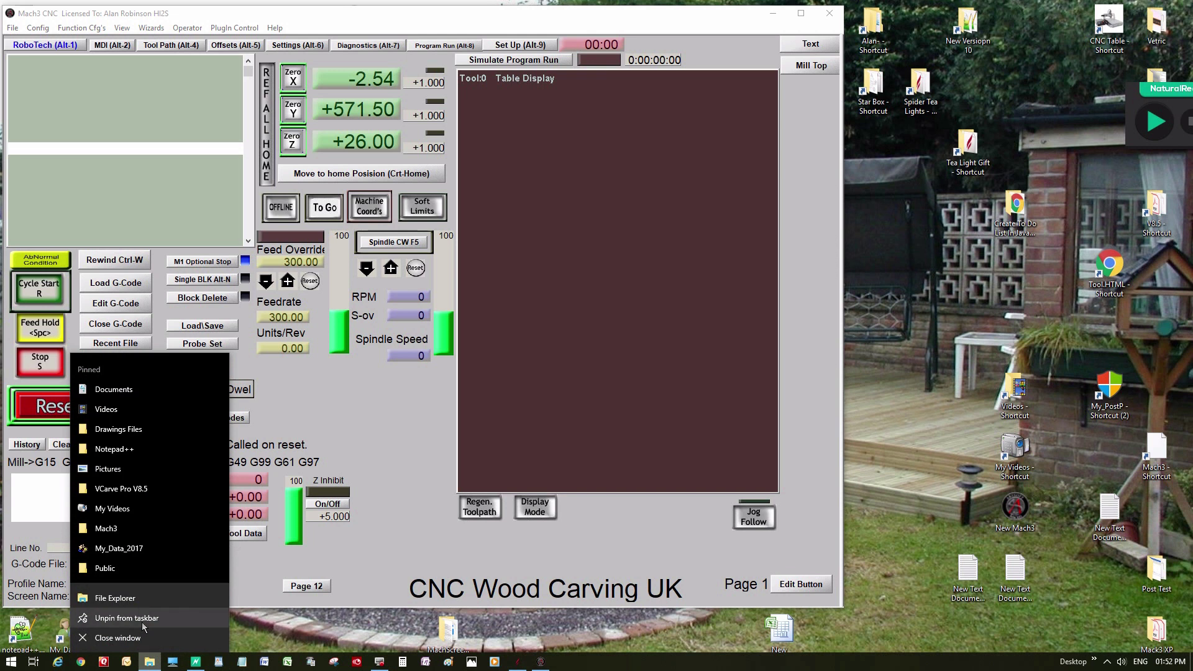
left_click(105, 529)
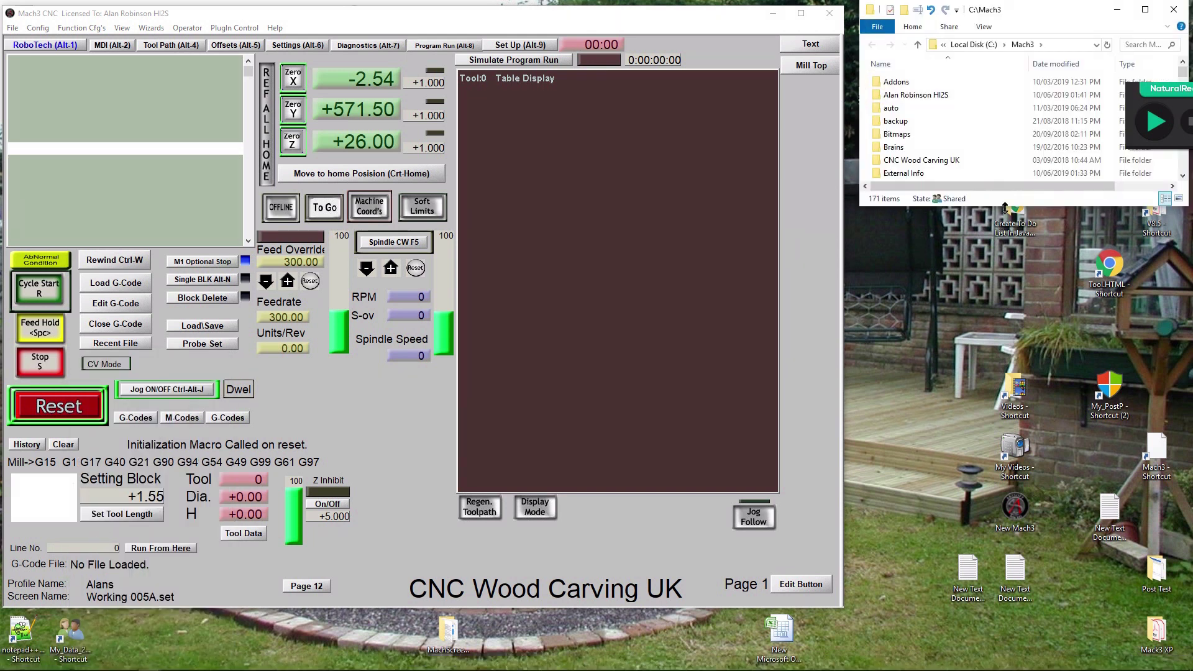
left_click_drag(1004, 205, 1005, 340)
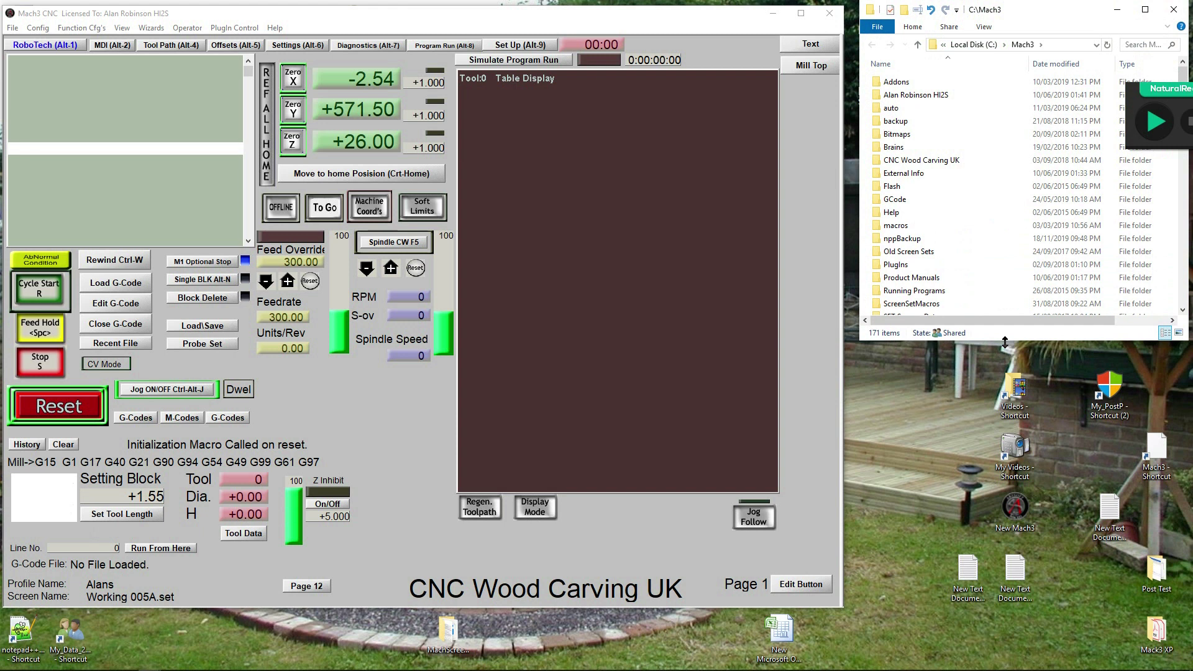
left_click(1025, 20)
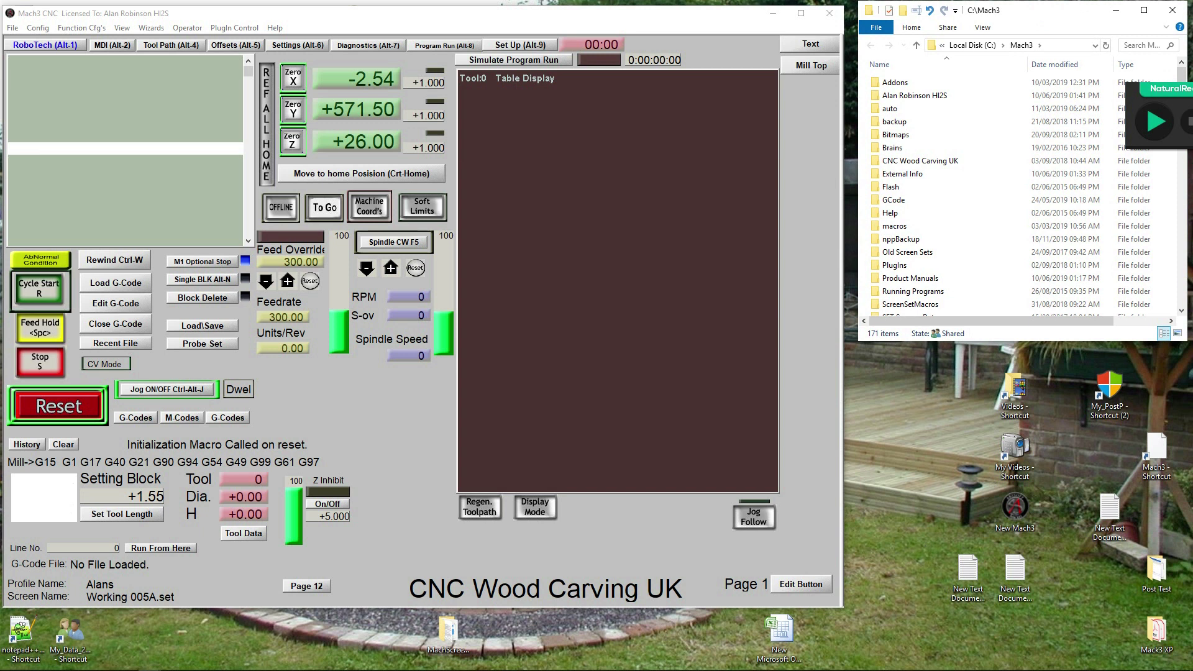
Open the MachScreenV1.71 folder and position its window below the Mach3 folder window
double_click(447, 631)
left_click_drag(156, 13, 1007, 359)
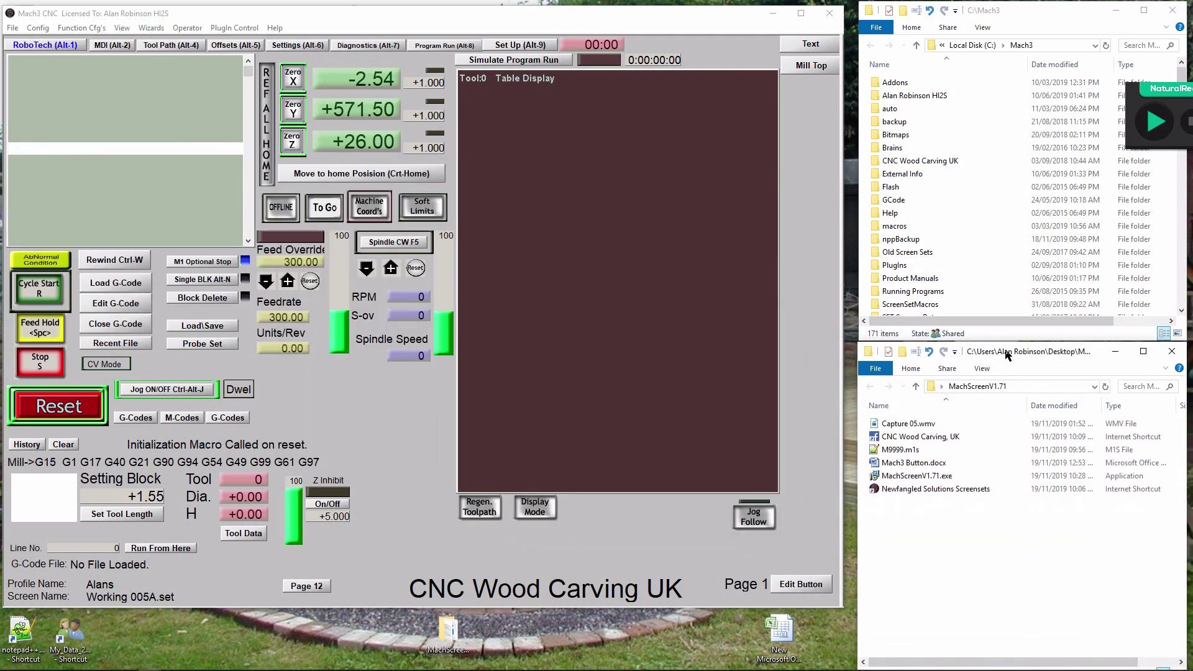
mouse_move(1008, 348)
left_mouse_down()
mouse_move(1006, 420)
mouse_move(1009, 363)
left_mouse_up()
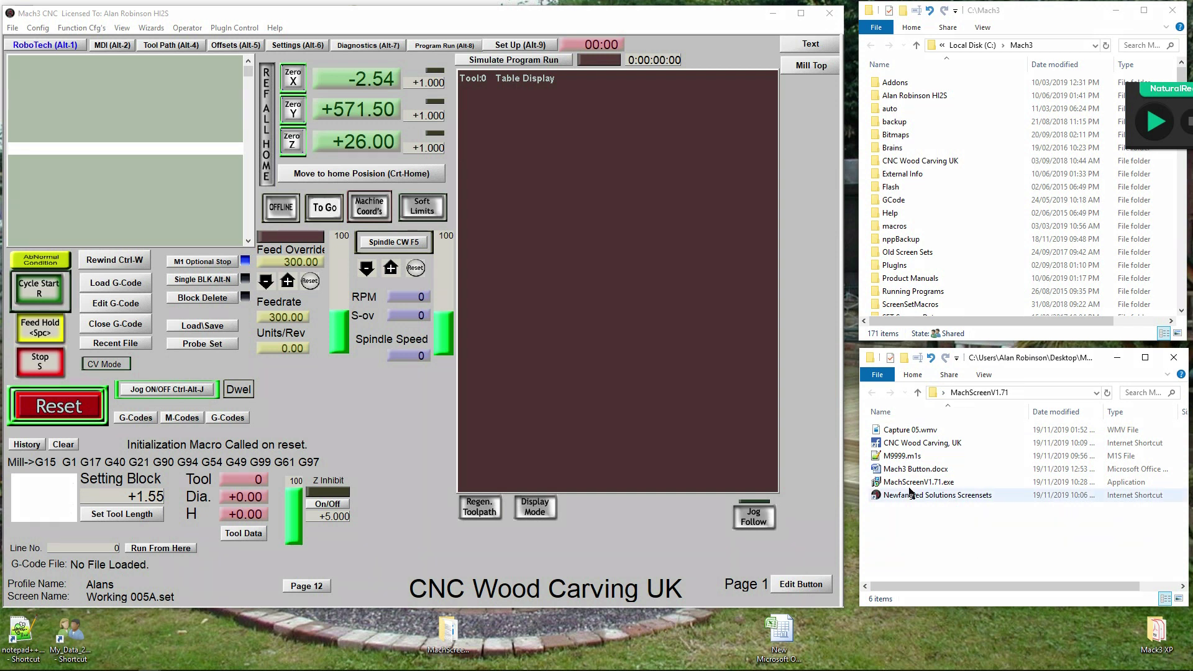
left_click(902, 446)
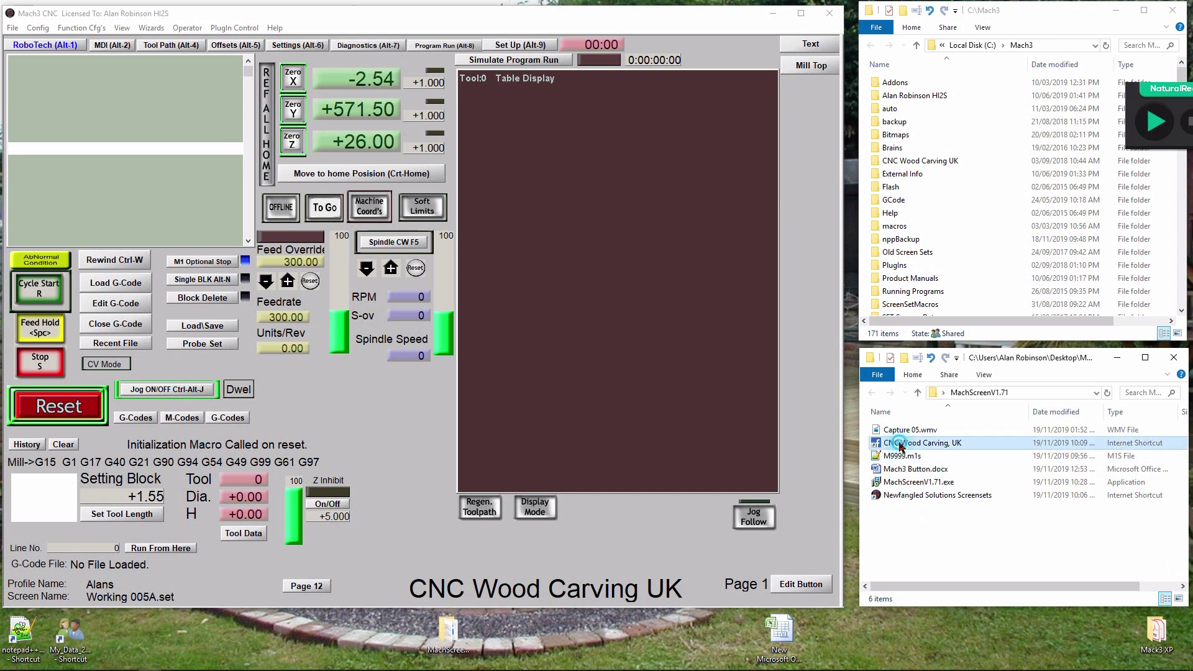
double_click(902, 447)
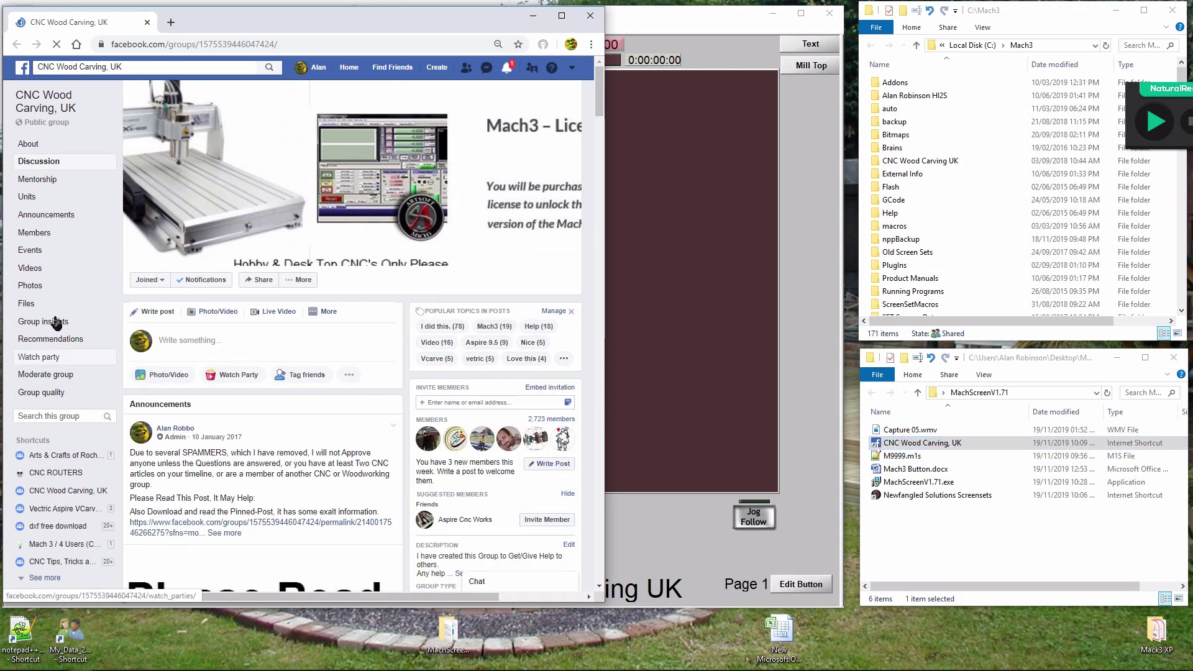
left_click(25, 303)
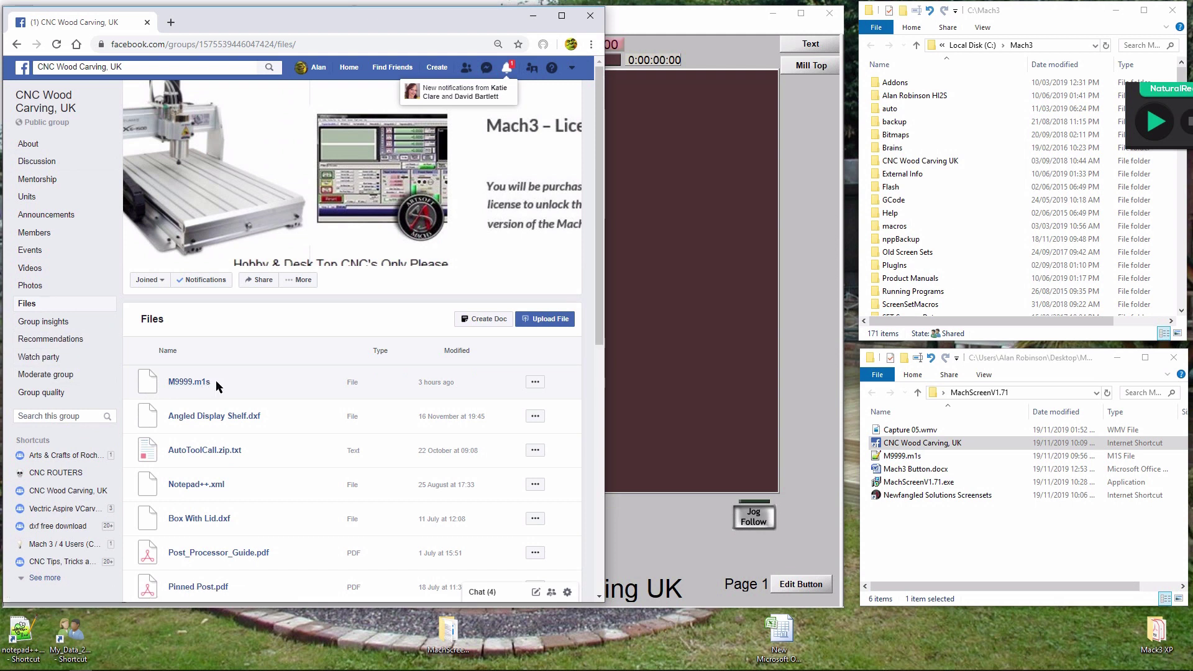
left_click(535, 383)
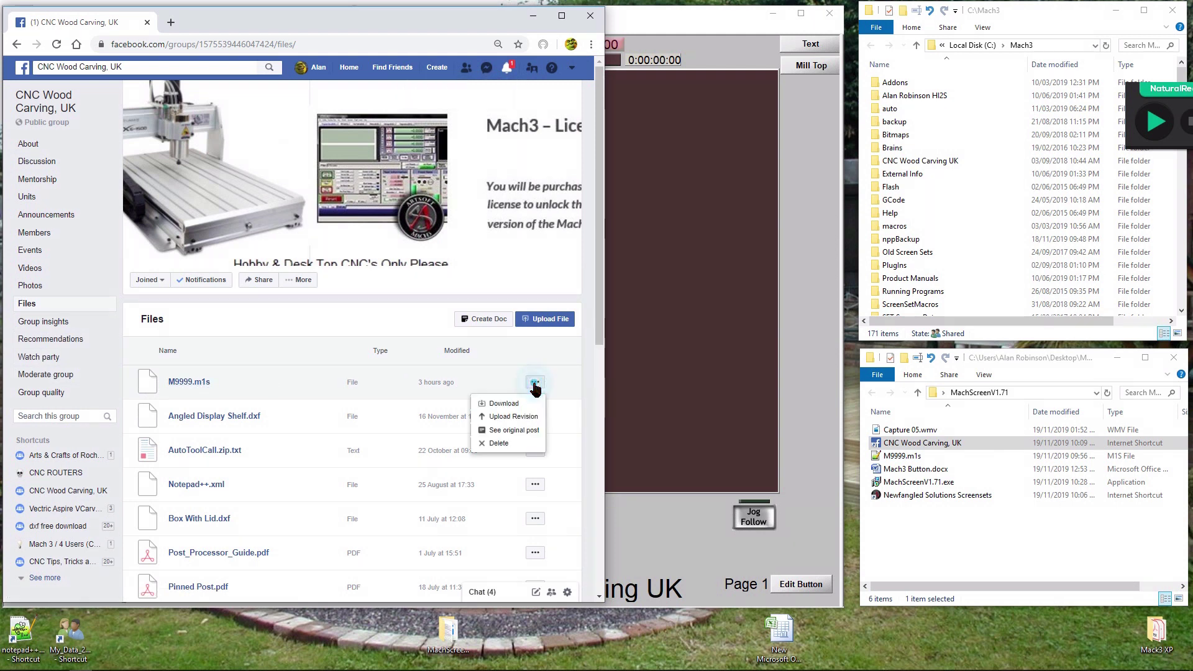
left_click(503, 405)
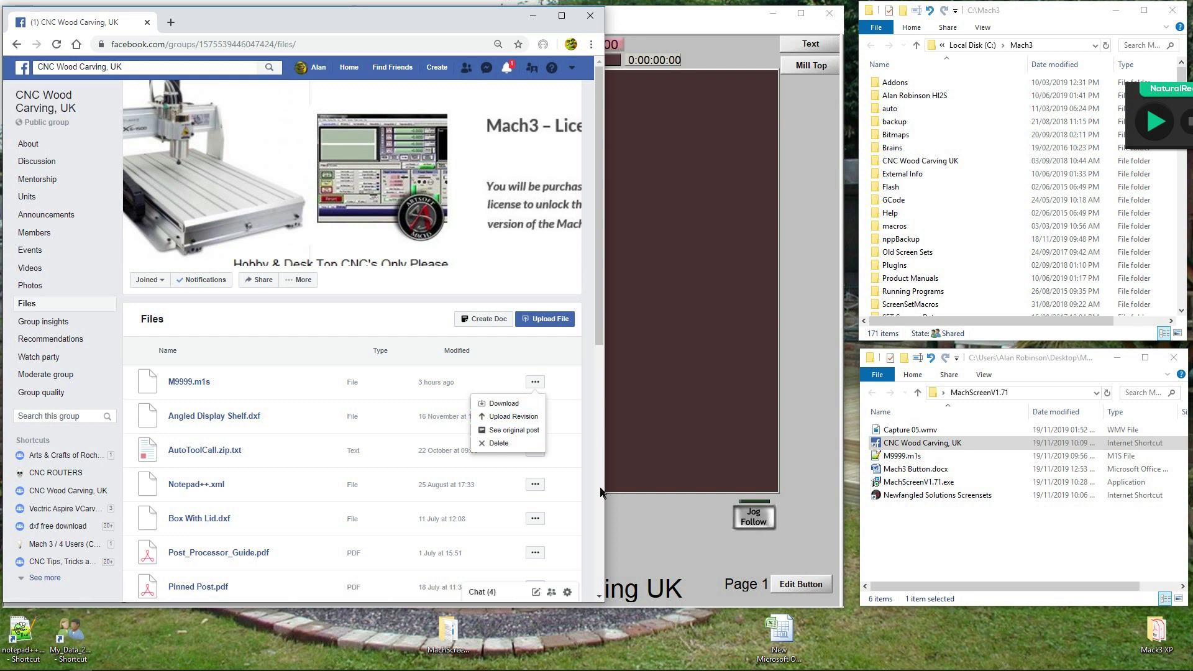
left_click(899, 457)
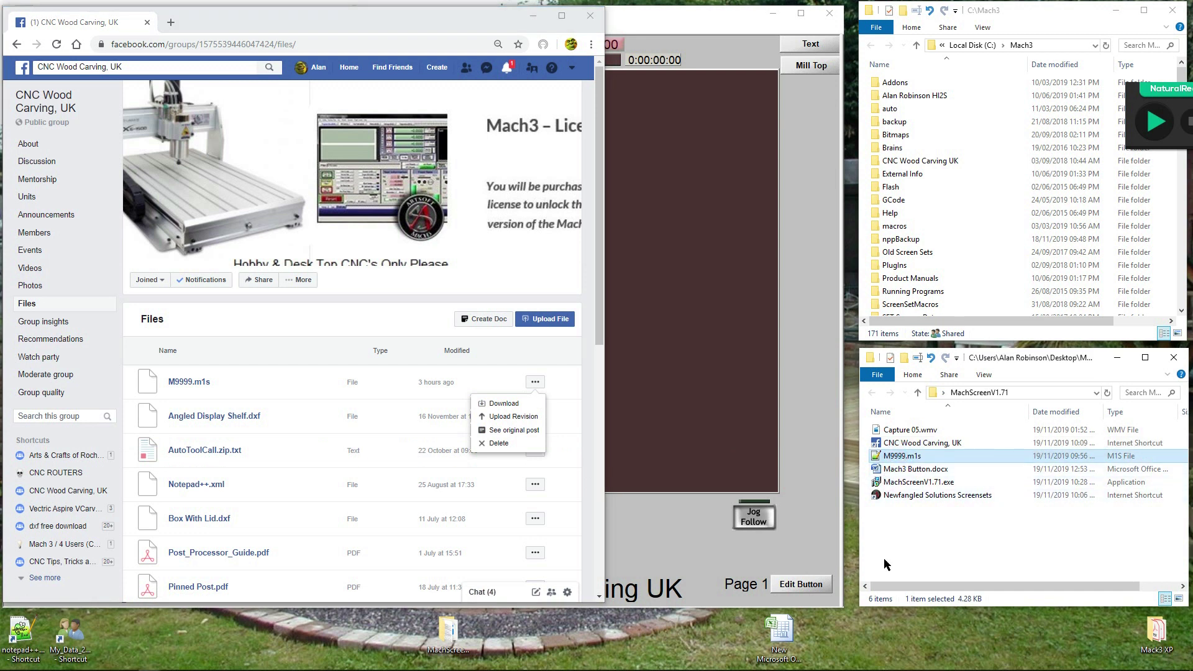
left_click(586, 484)
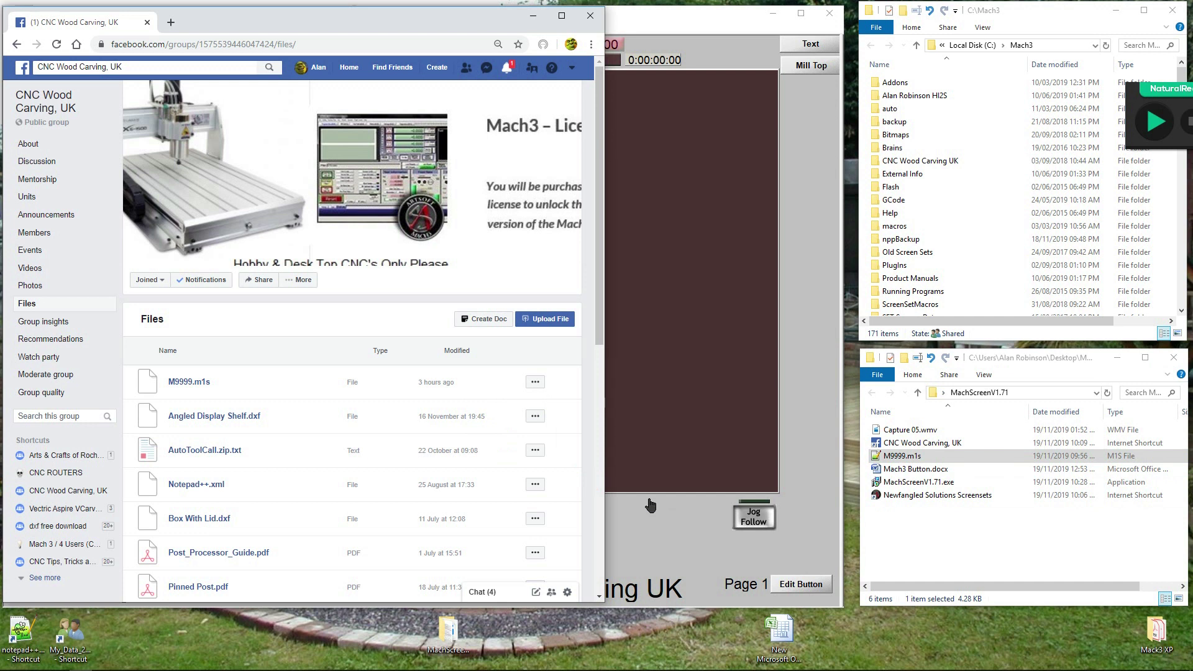
left_click(590, 19)
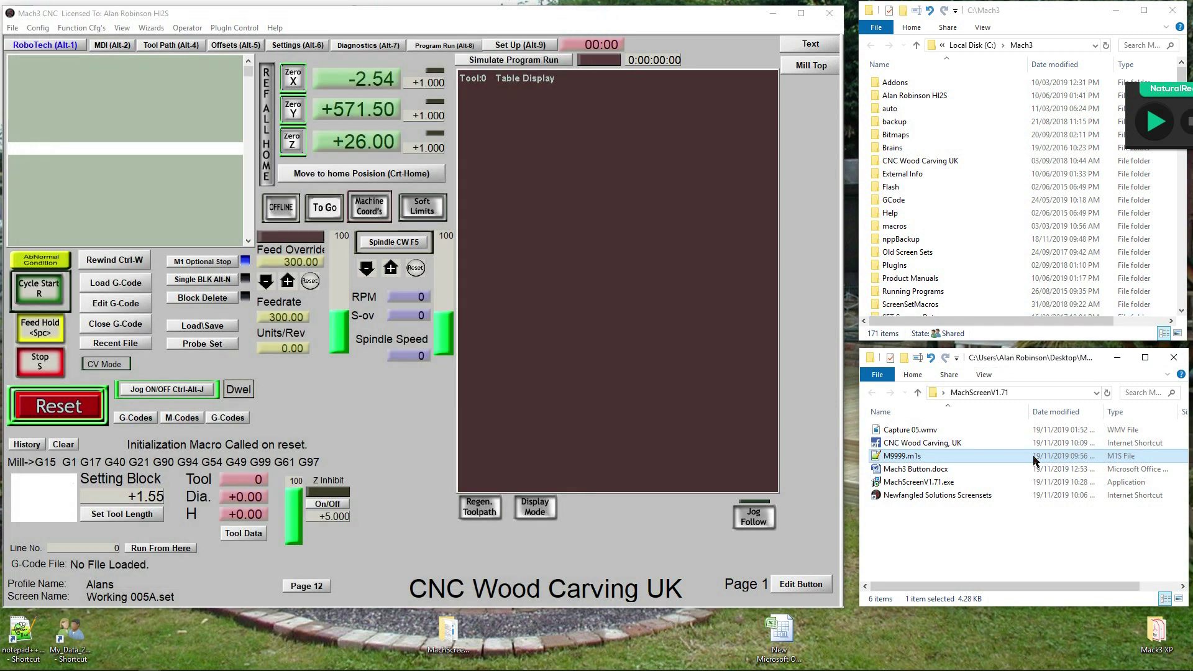
Open the Newfangled Solutions Screensets page and scroll to the Screen Designers downloads
double_click(899, 495)
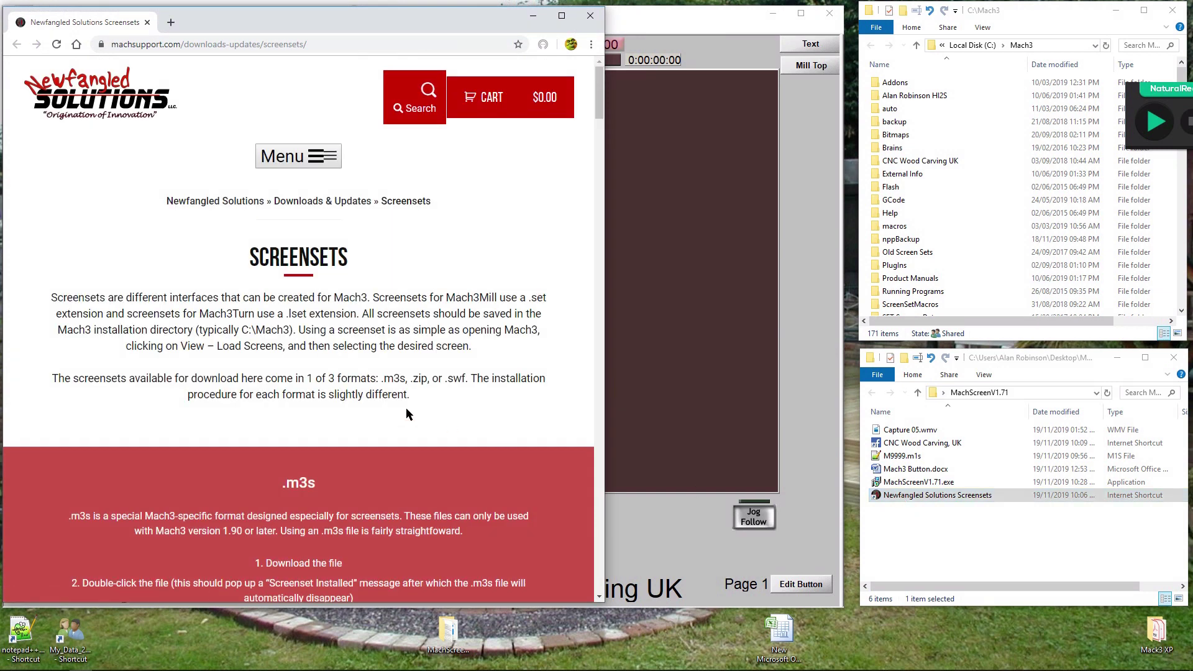
scroll(299, 308, "down", 5)
scroll(300, 309, "down", 12)
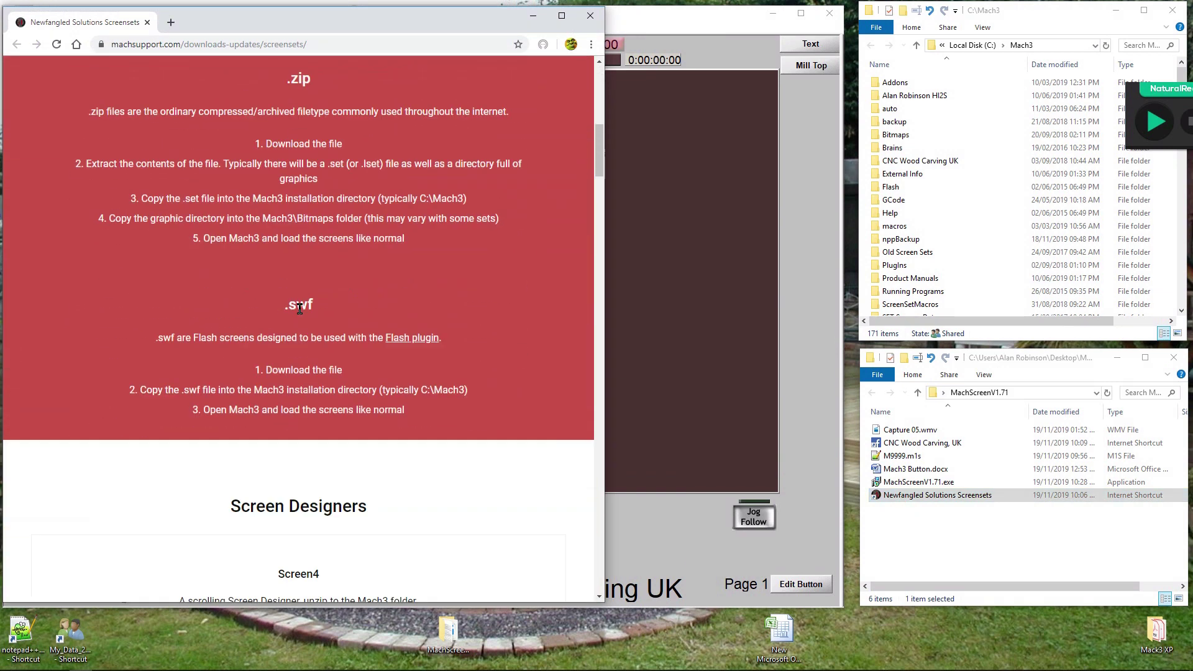
scroll(433, 339, "down", 1)
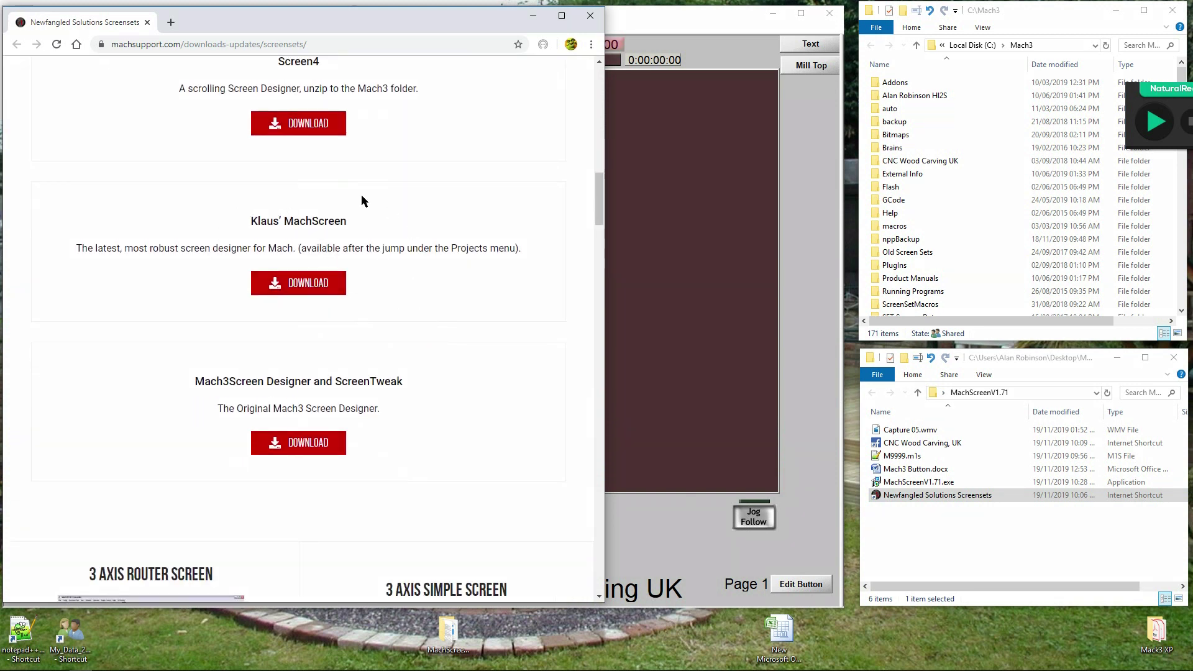
Go to Klaus' MachScreen site, dismiss the translate offer and switch it to English
left_click(293, 285)
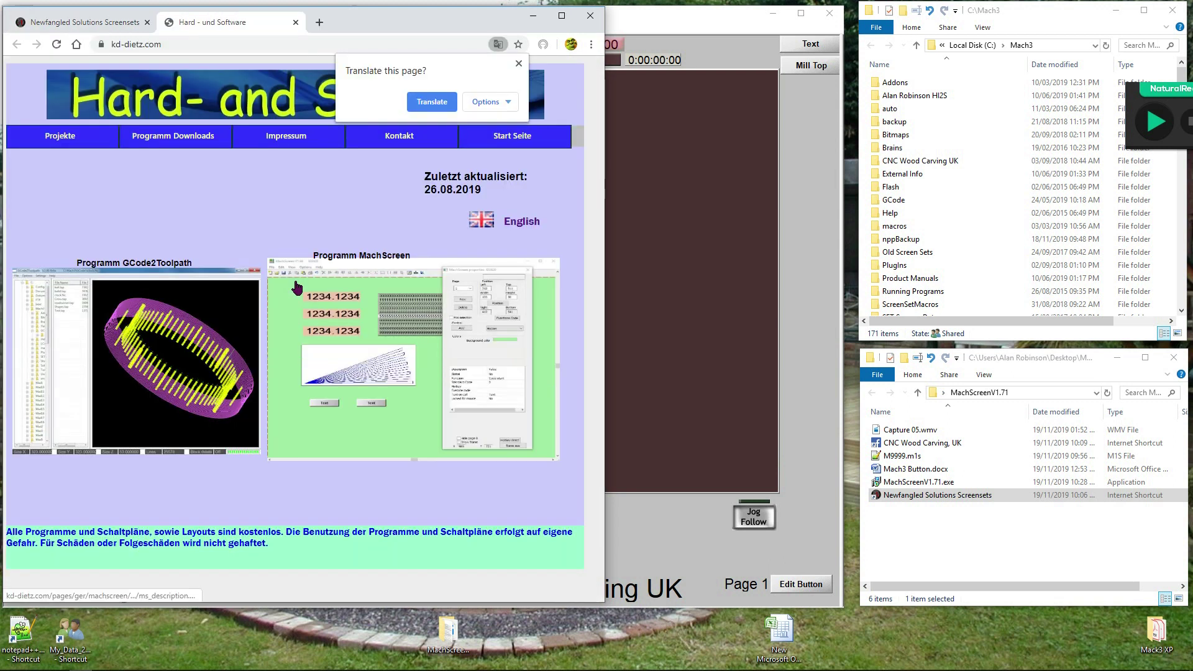
left_click(519, 64)
left_click(485, 225)
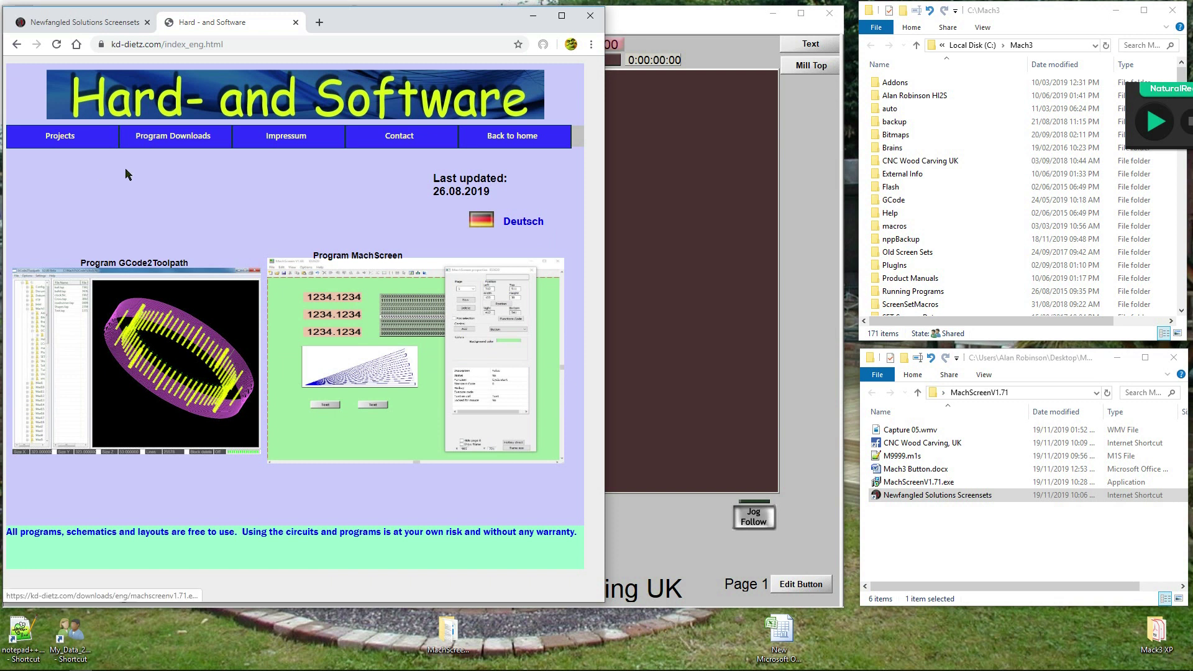
Start the MachScreen installer download from Program Downloads, then cancel saving it
mouse_move(157, 140)
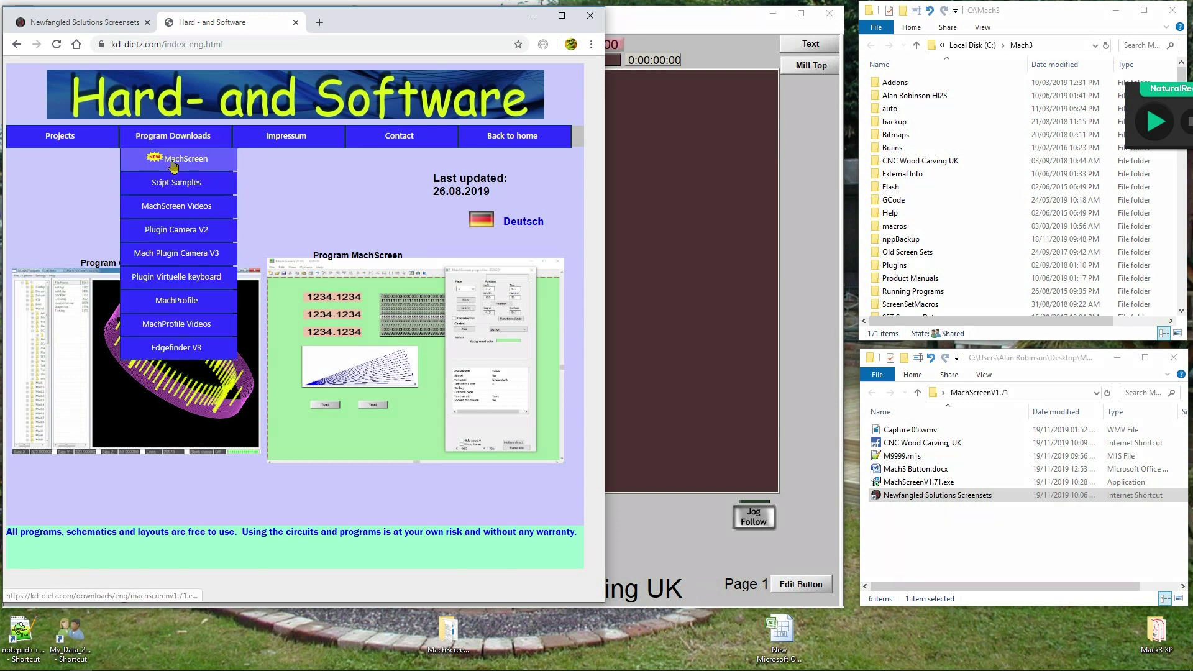
left_click(174, 163)
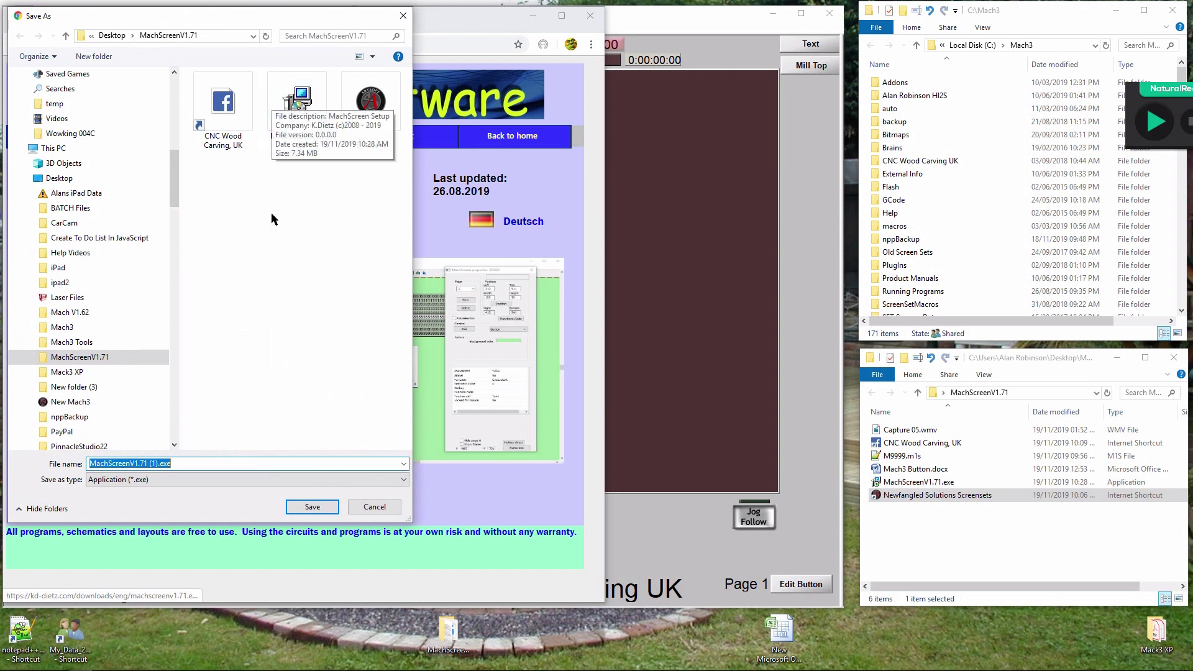
left_click(380, 508)
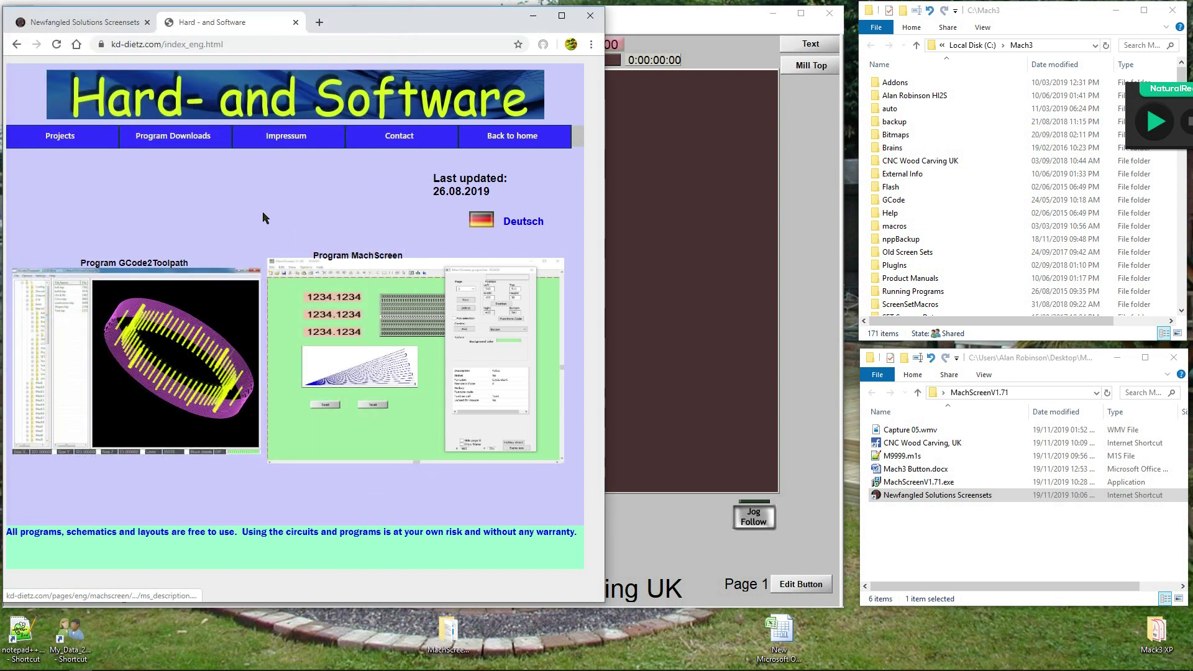
mouse_move(57, 138)
mouse_move(53, 163)
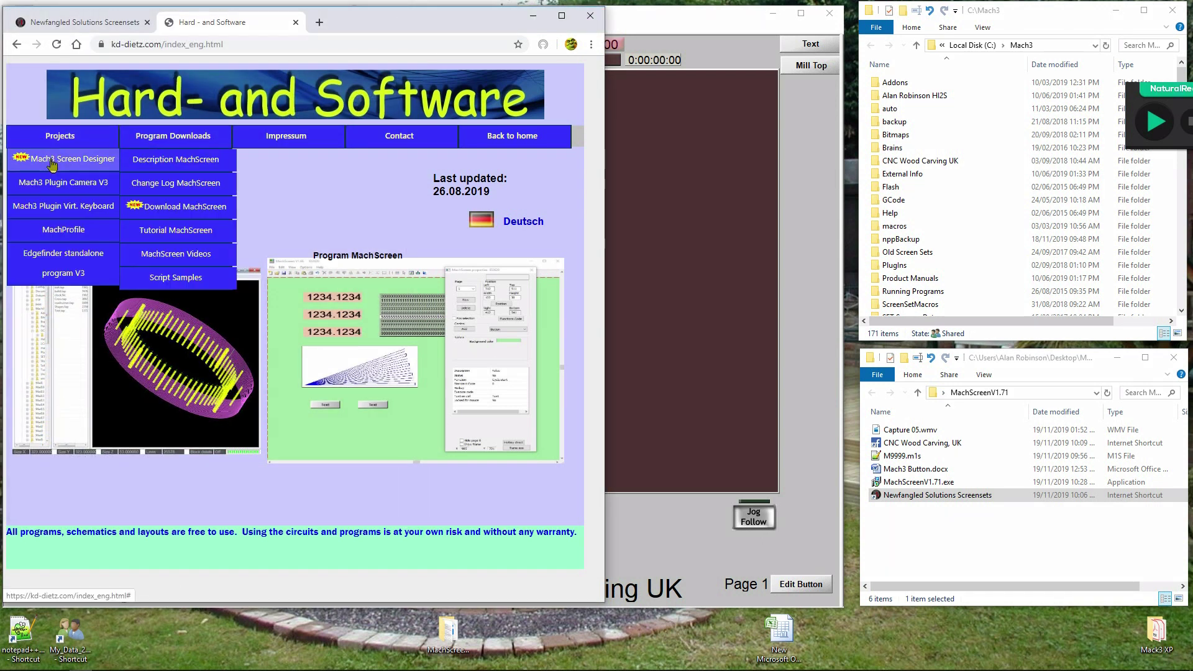
View the MachScreen description page and then the MachScreen tutorial page
left_click(178, 162)
mouse_move(60, 140)
mouse_move(59, 162)
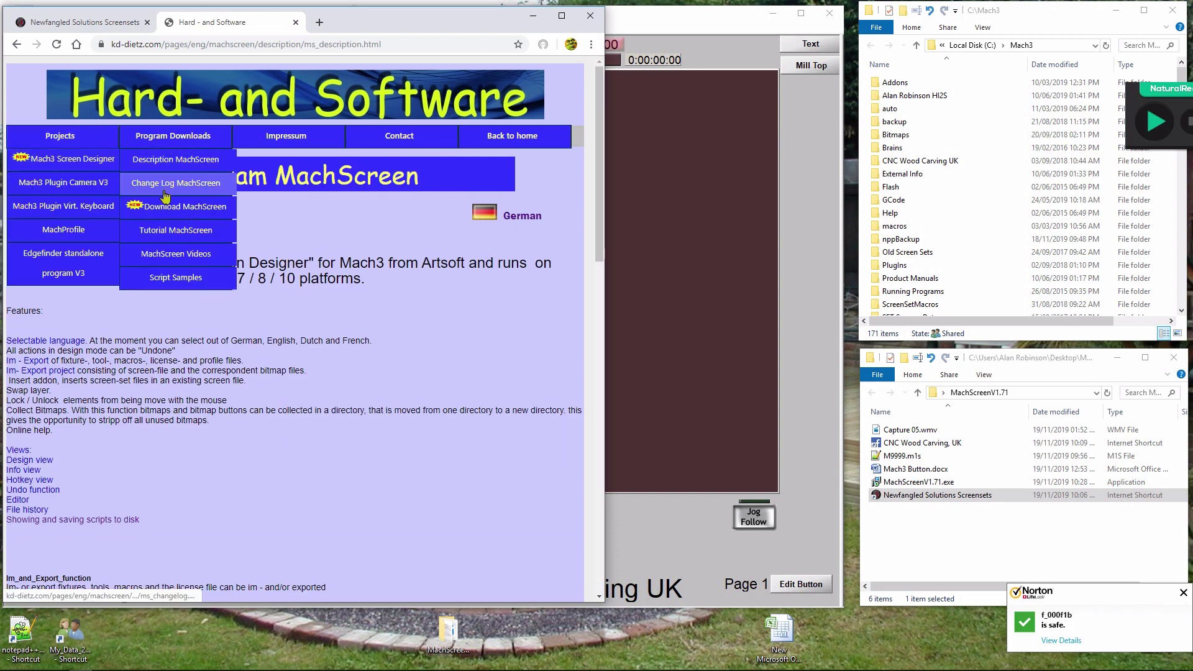
left_click(164, 236)
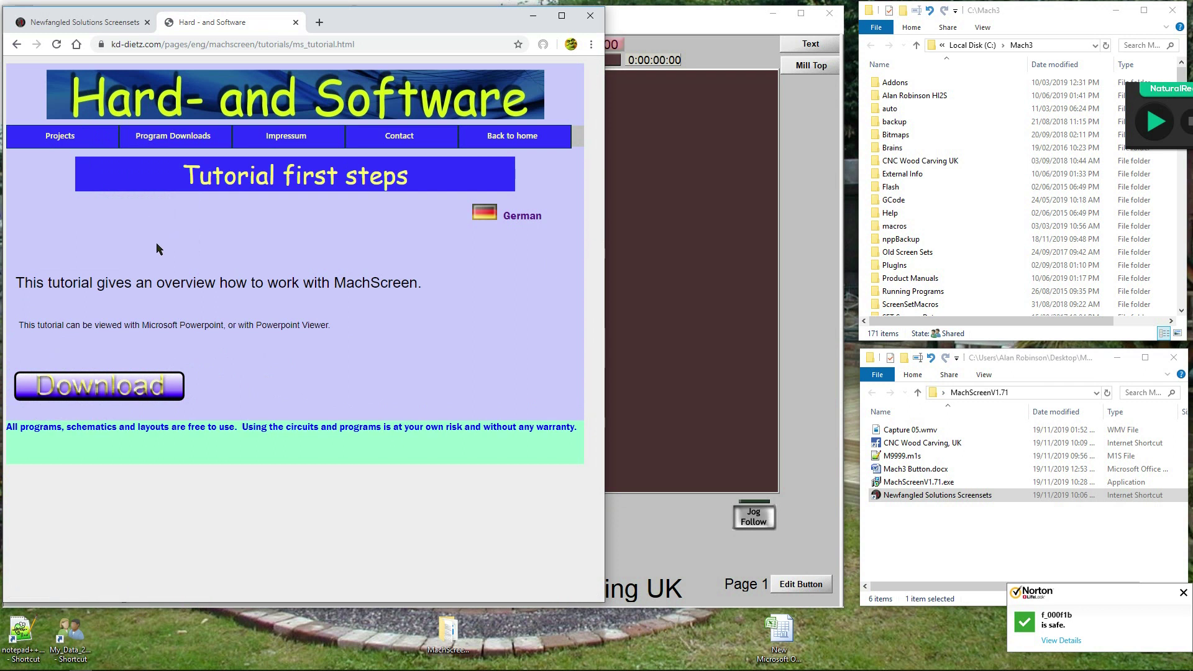
Open the Selecting elements MachScreen video page, then close both browser tabs
mouse_move(50, 140)
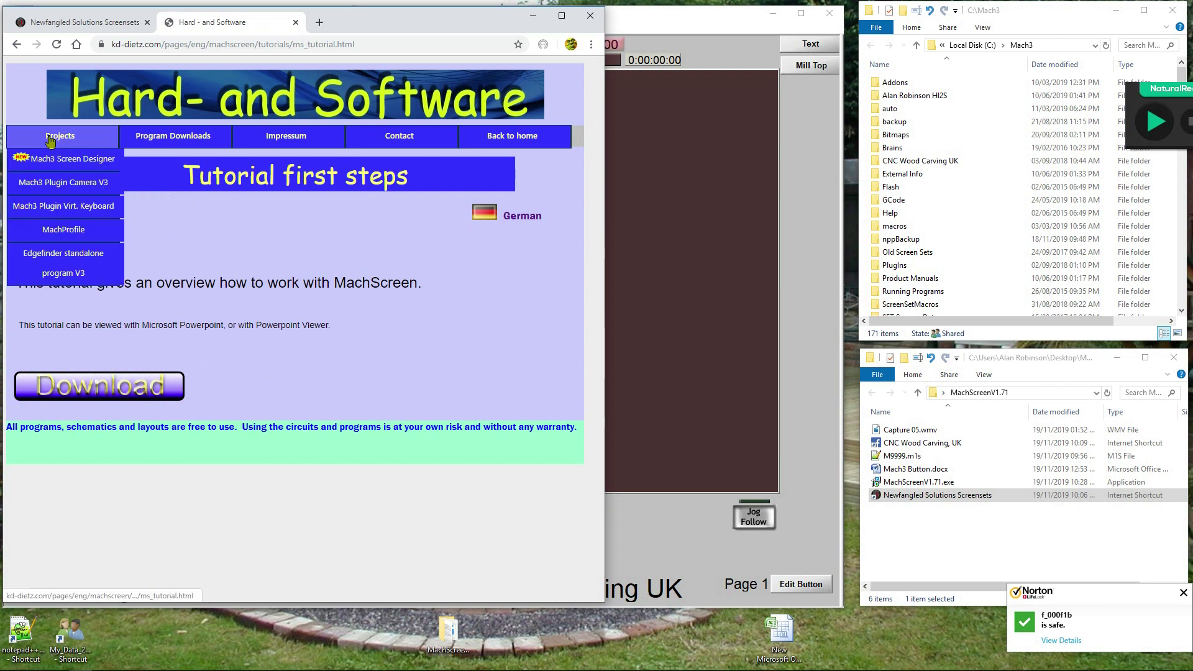
mouse_move(171, 138)
mouse_move(162, 258)
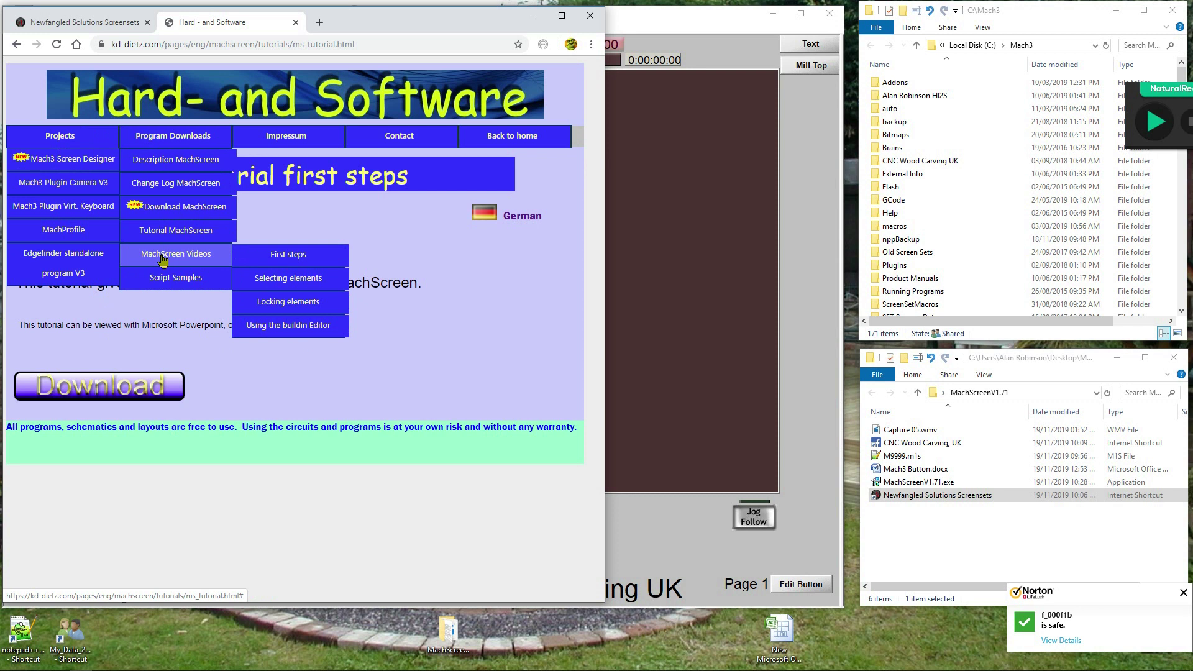
left_click(162, 257)
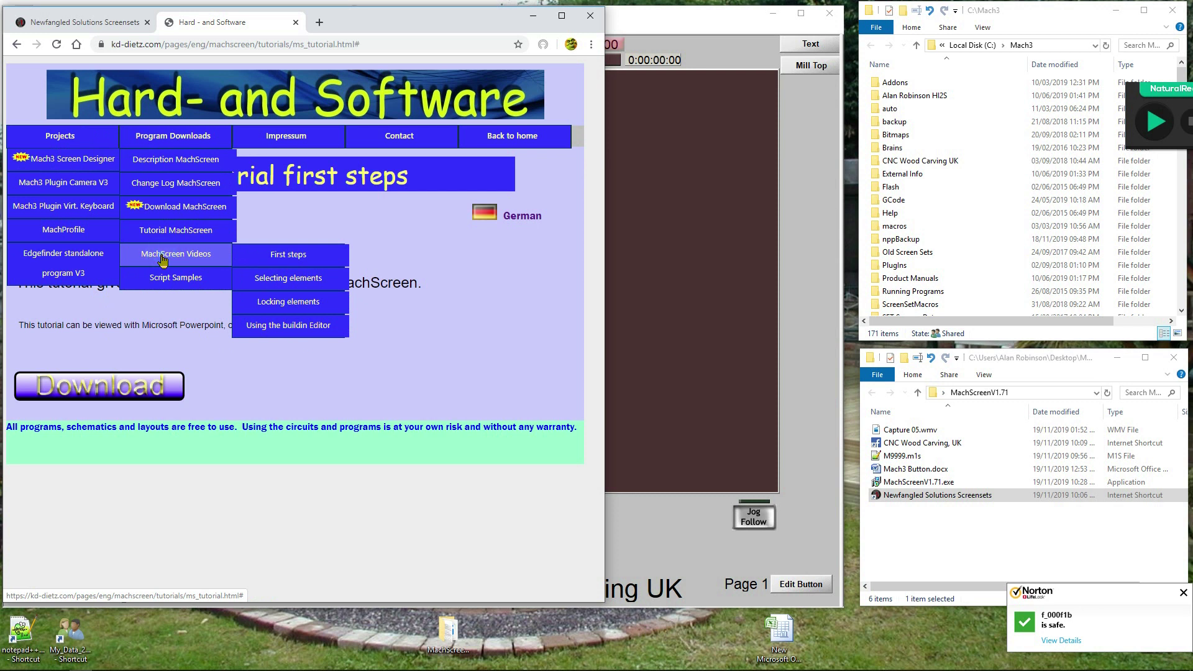
left_click(280, 284)
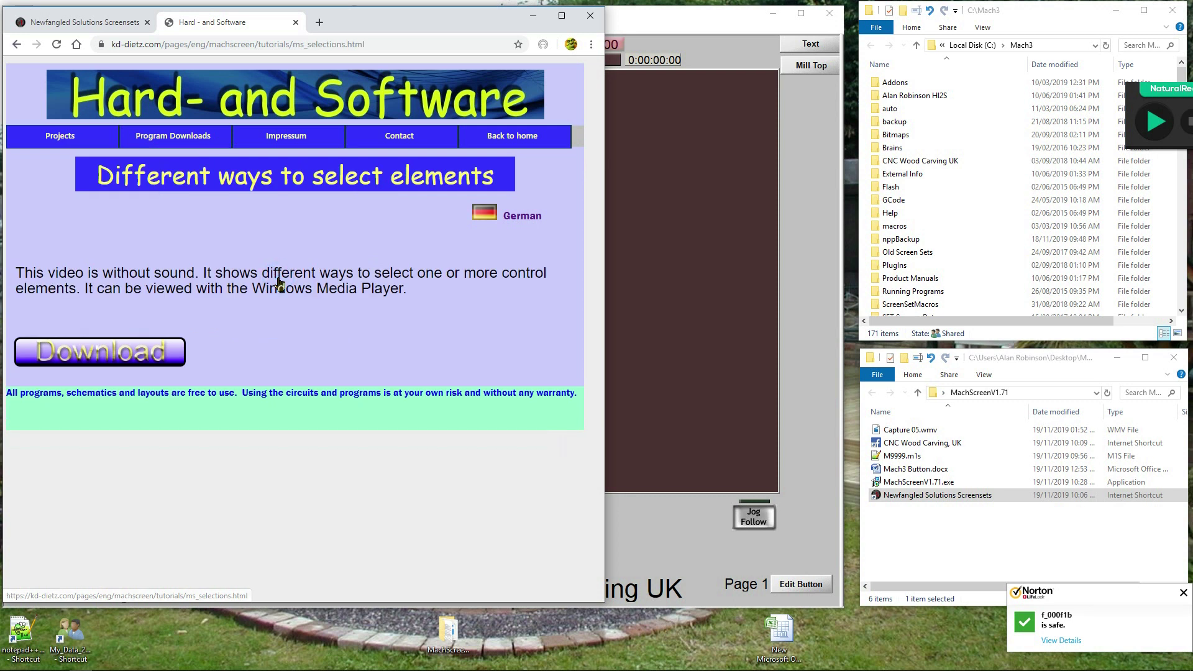
left_click(296, 24)
left_click(148, 23)
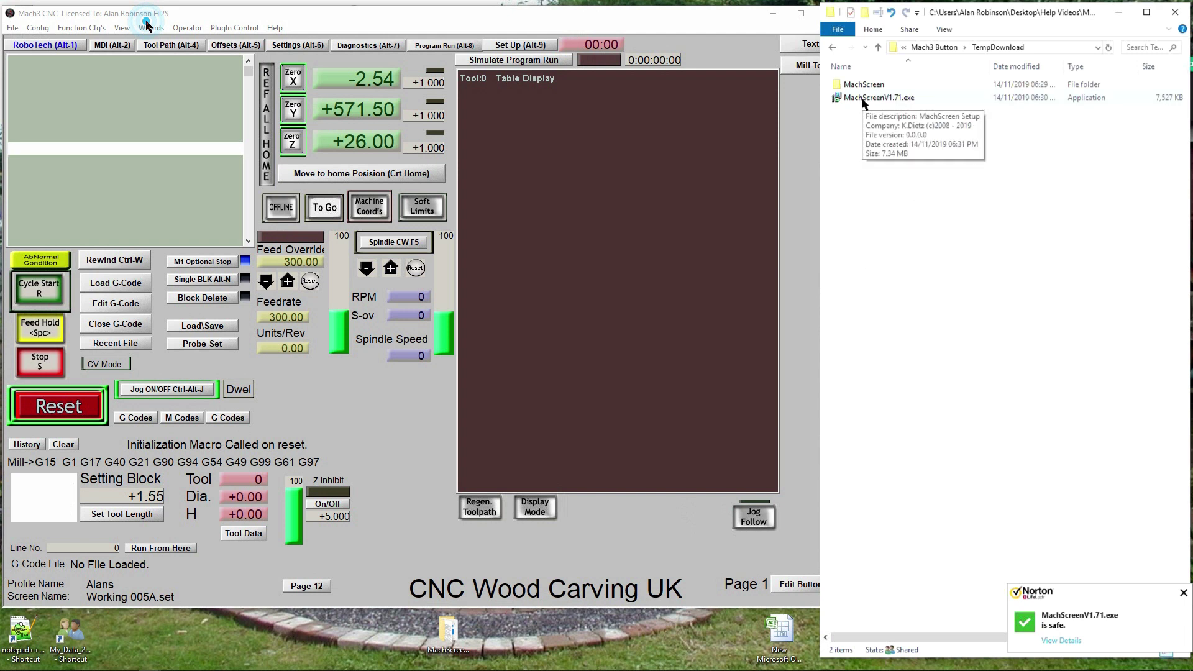
Run the MachScreenV1.71.exe setup, then copy 1024.set from the C:\Mach3 folder
double_click(863, 101)
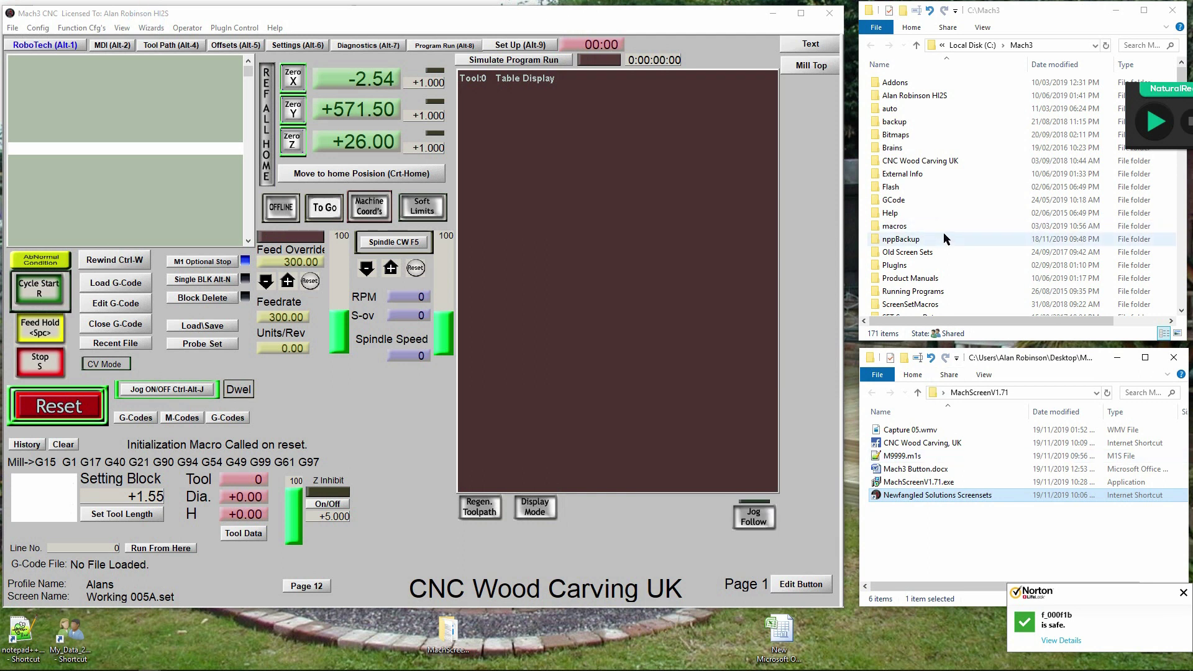
scroll(926, 233, "down", 8)
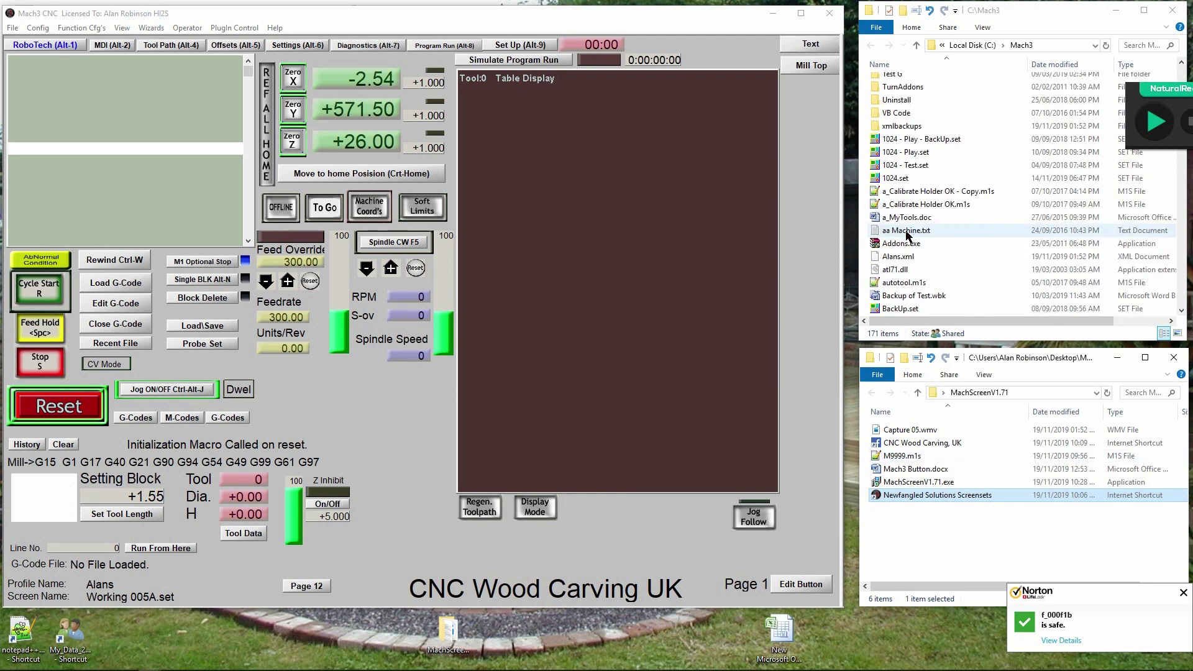
scroll(905, 233, "down", 1)
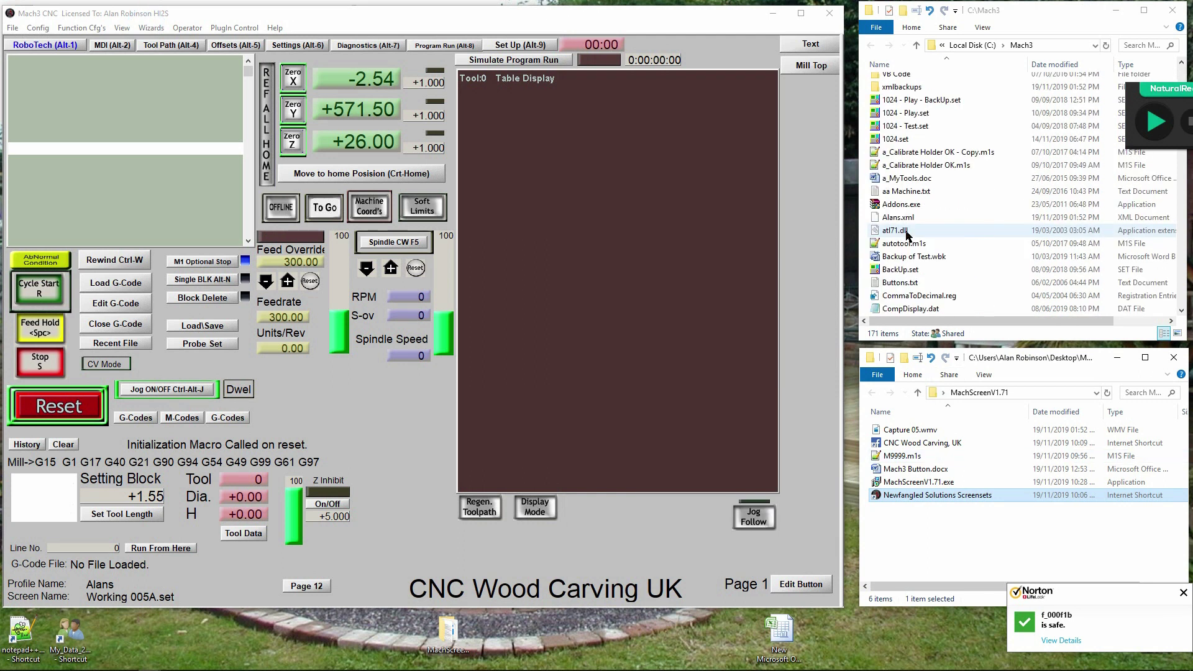
right_click(891, 143)
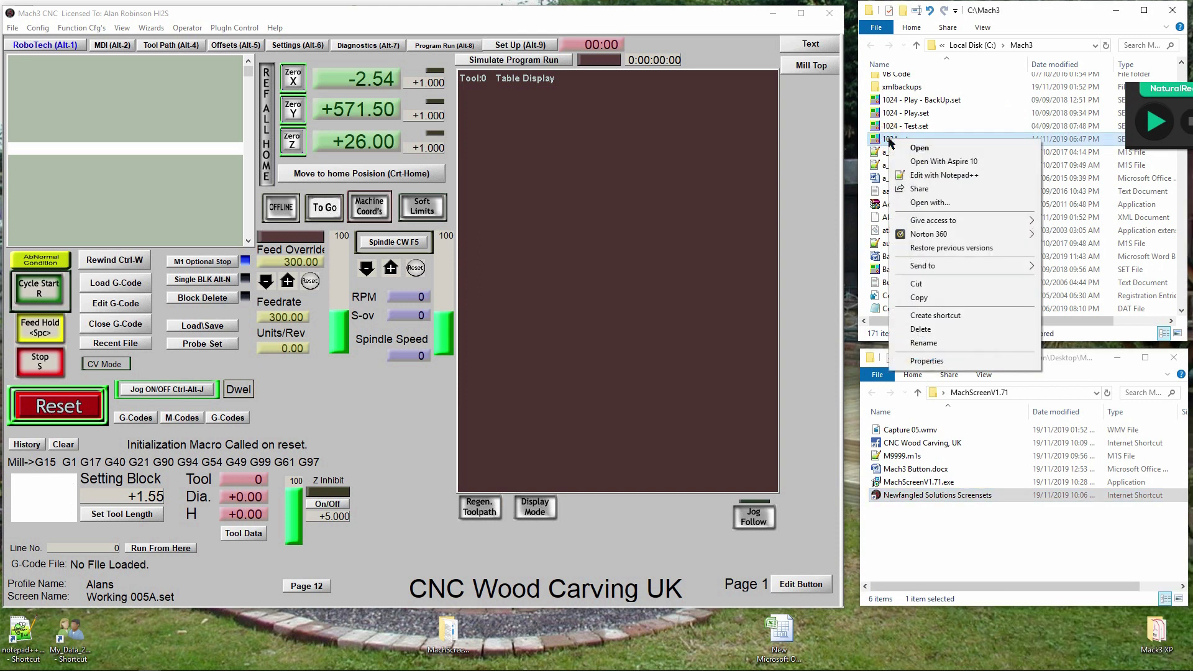
left_click(920, 298)
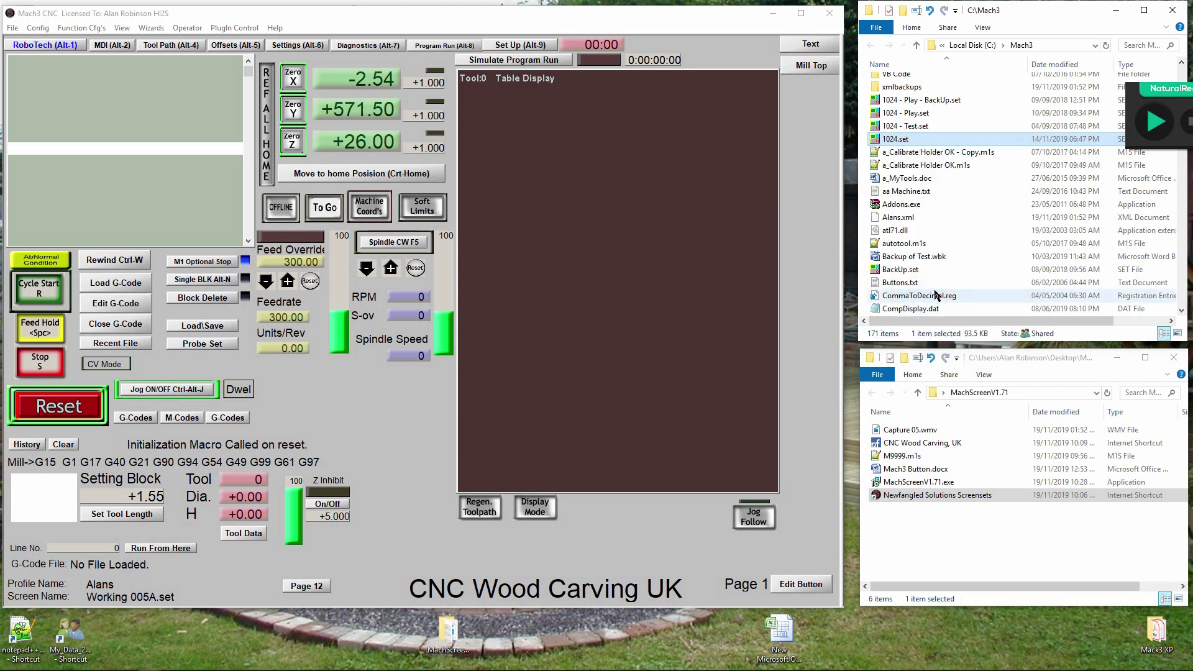
scroll(955, 204, "up", 7)
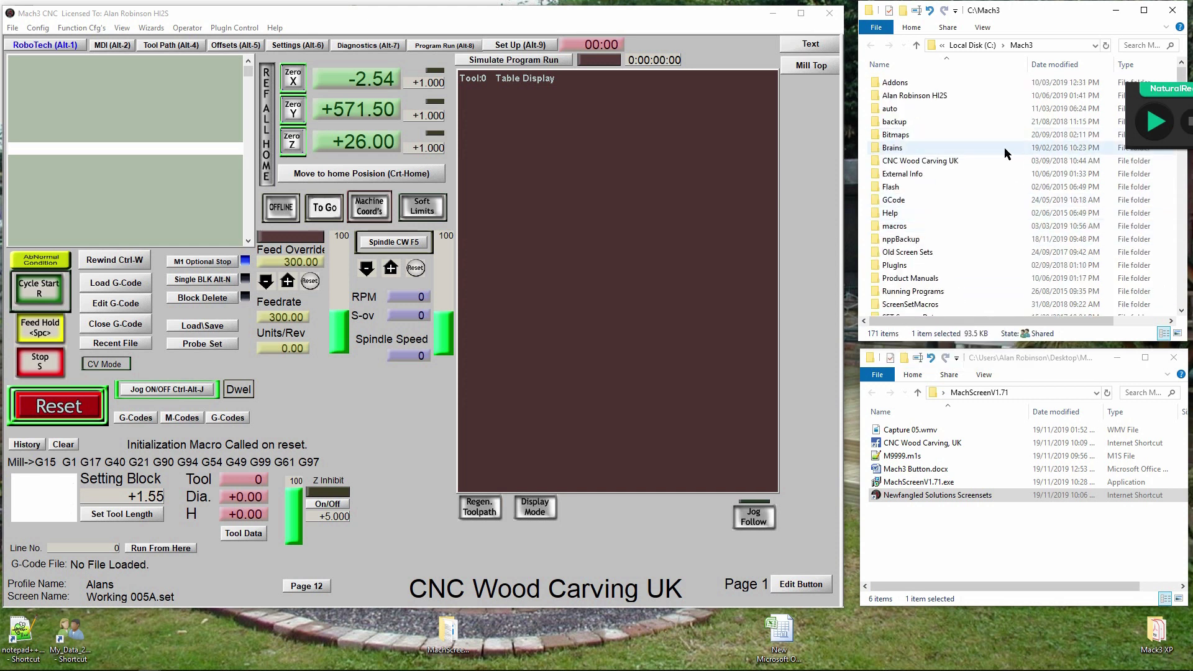
Paste a copy of 1024.set into the C:\Mach3 folder
scroll(937, 253, "down", 20)
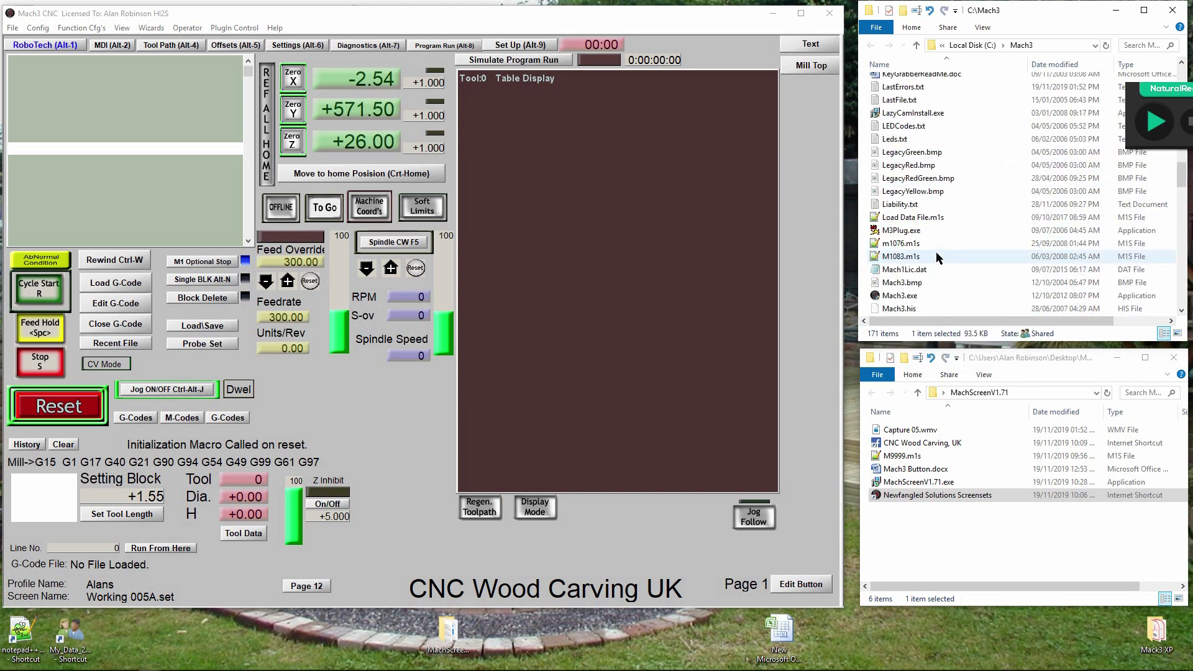
right_click(990, 257)
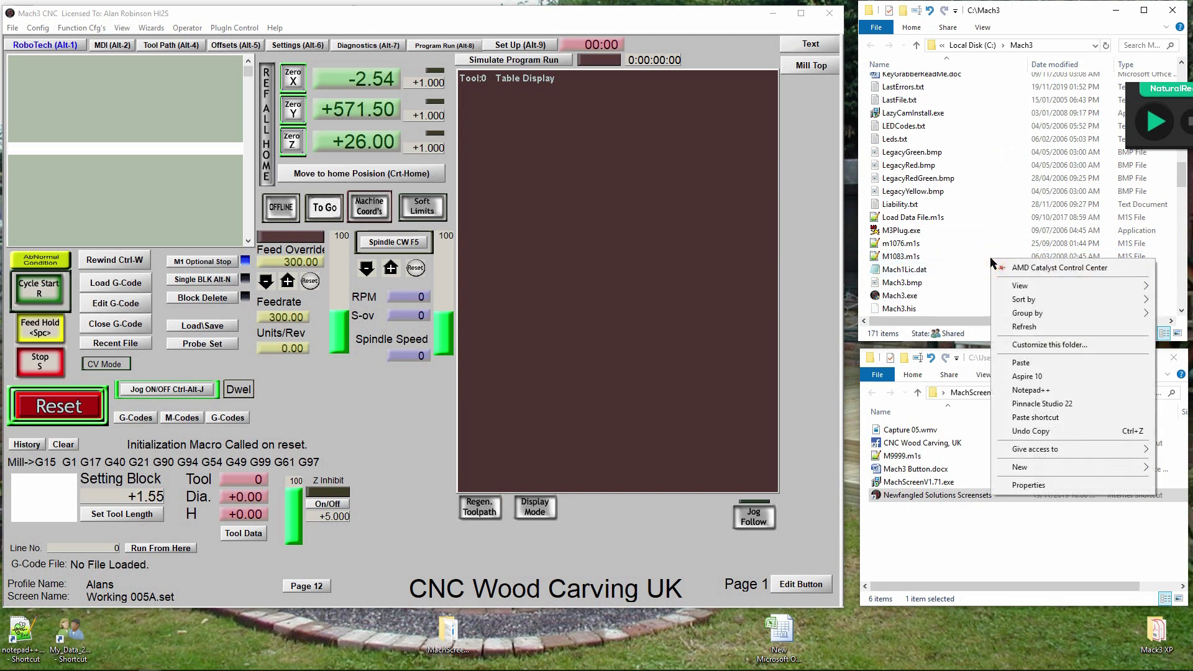
left_click(1019, 363)
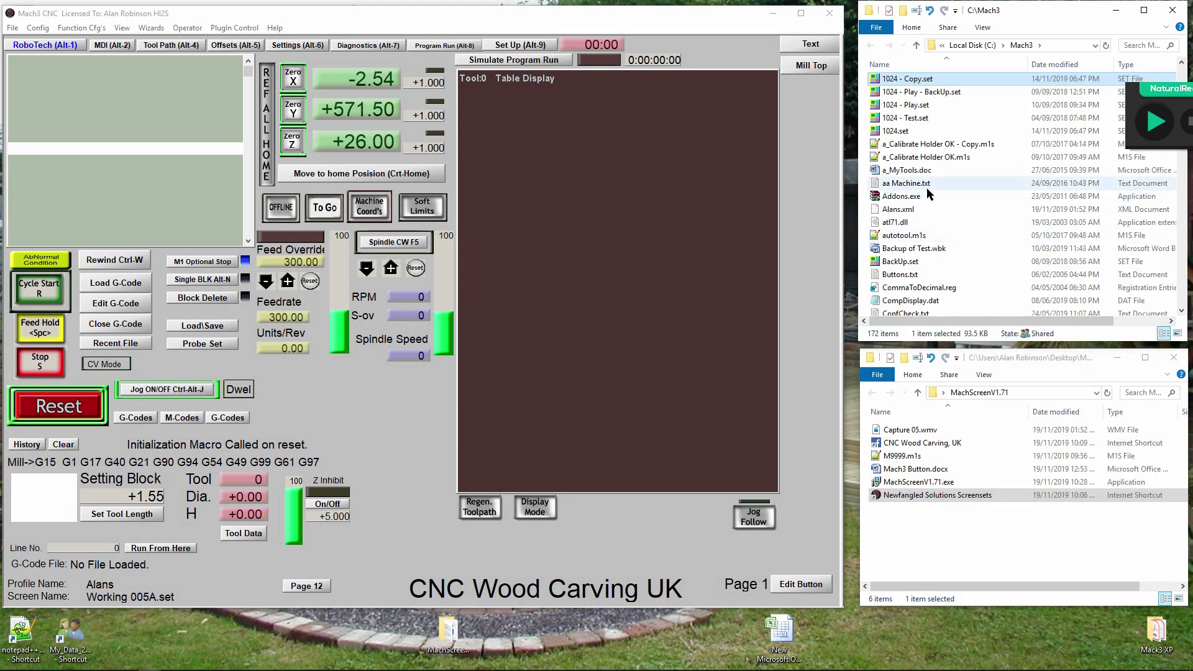
Rename the pasted 1024 - Copy.set to 'tool list.set'
right_click(908, 79)
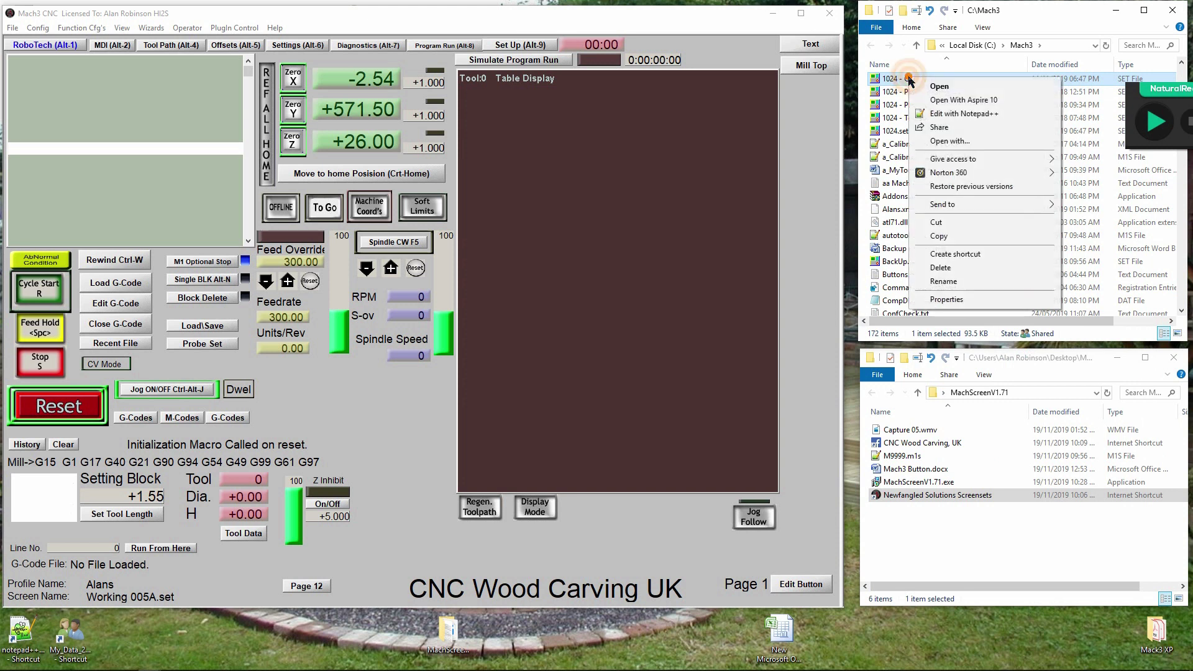
left_click(941, 281)
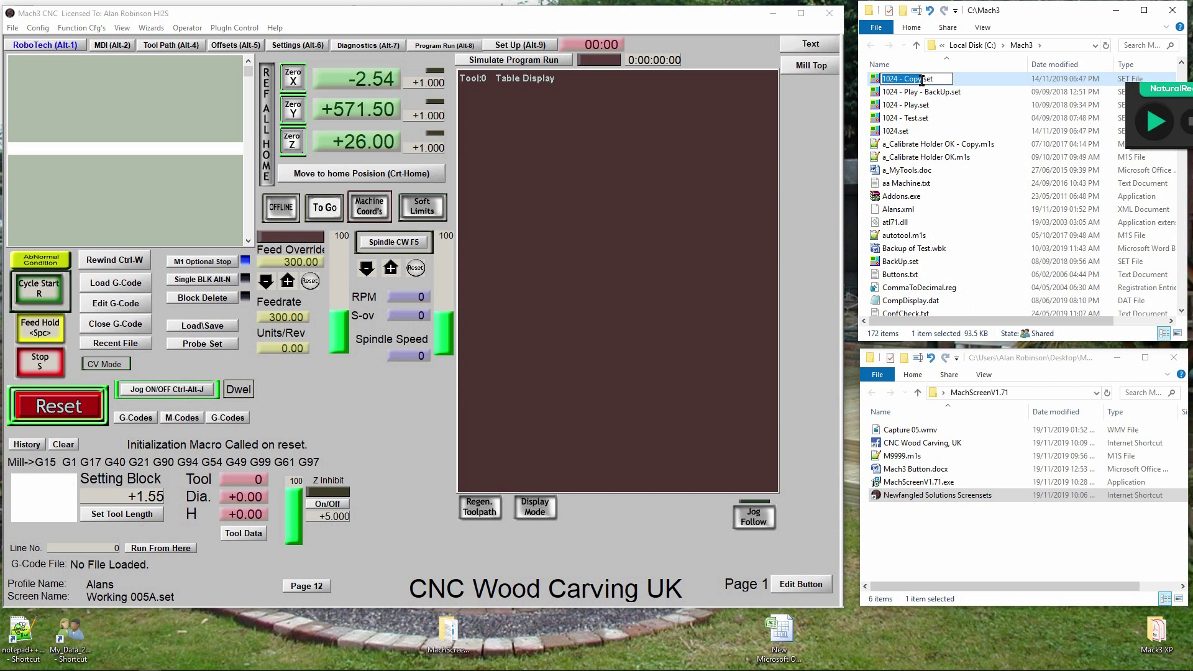
type("tool")
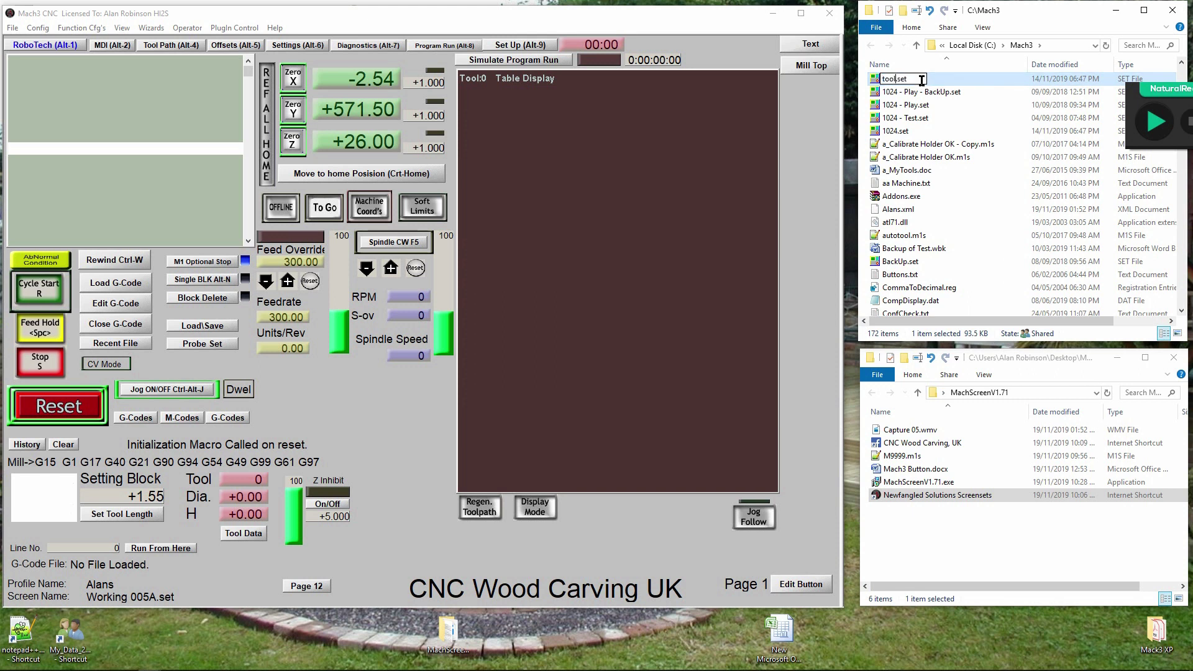
type(" list")
key("Return")
left_click(992, 182)
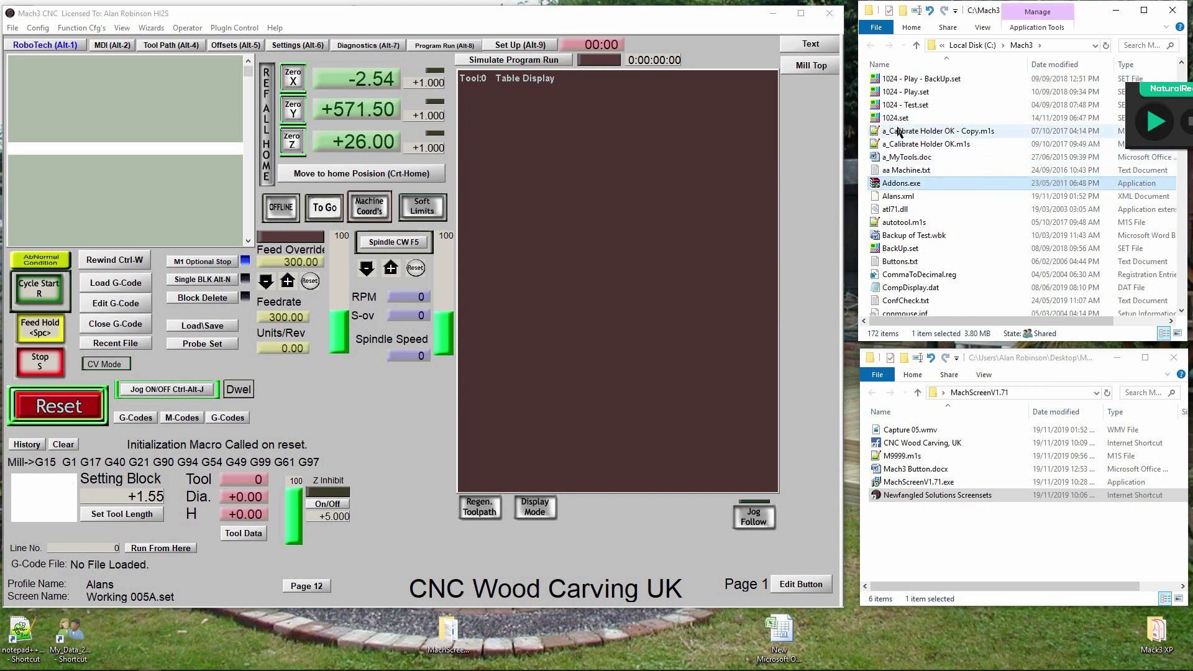
scroll(898, 132, "down", 20)
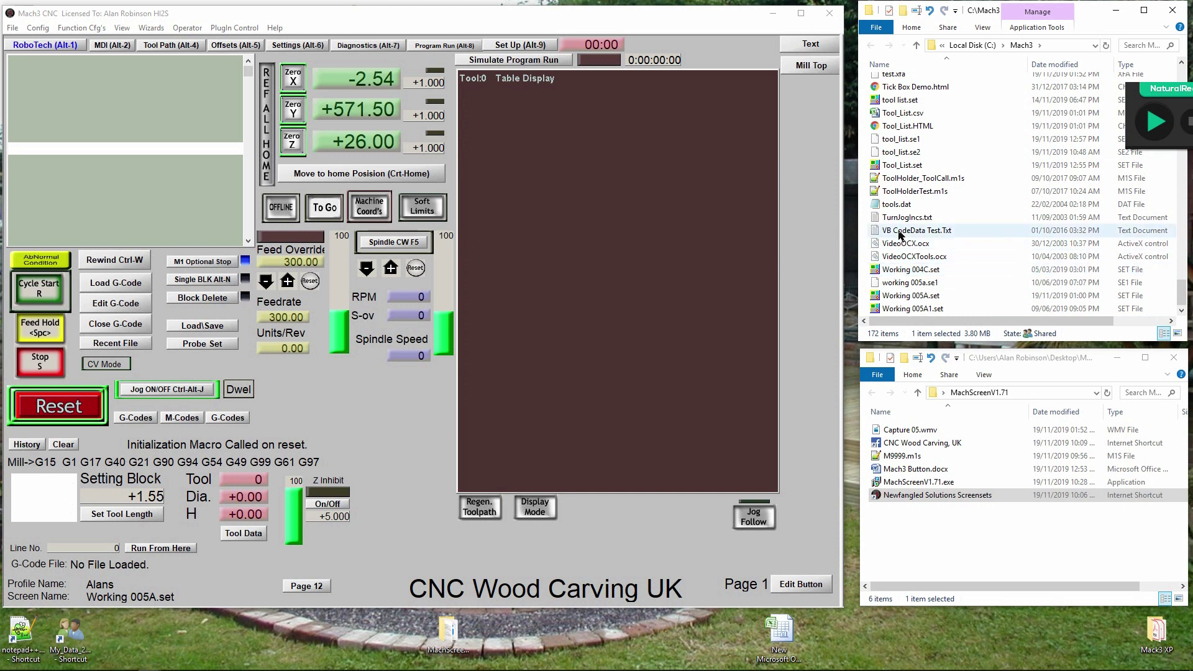
Open c:\mach3\tool_list.set in MachScreen and pick Button as the control type
double_click(892, 167)
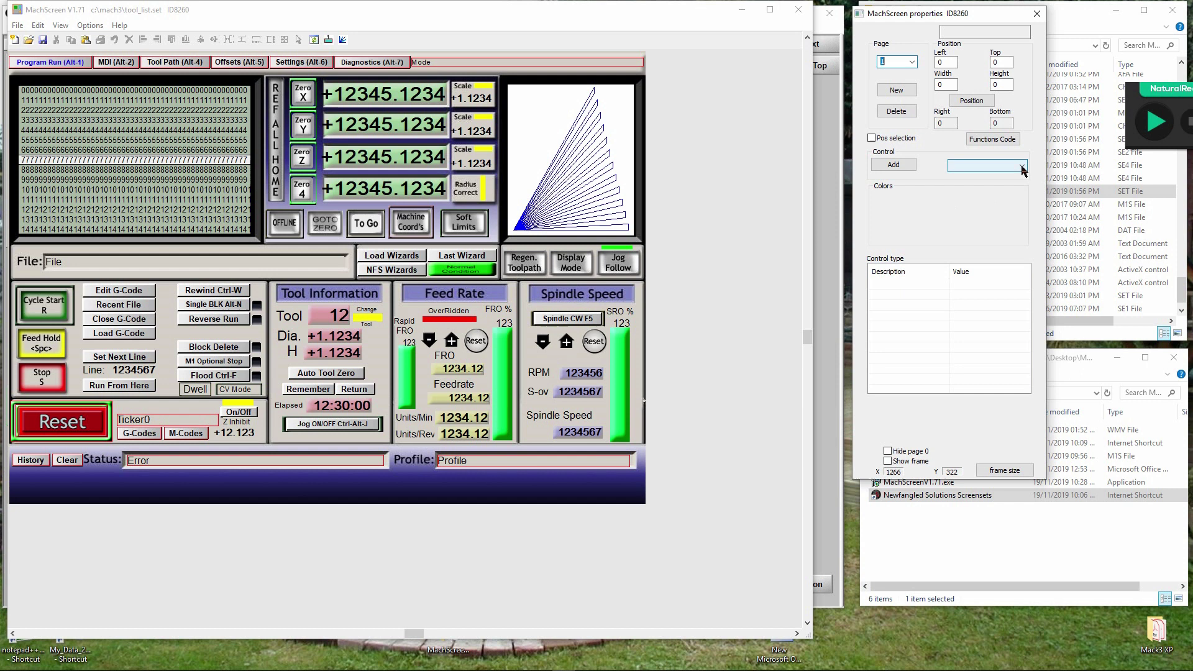
left_click(994, 165)
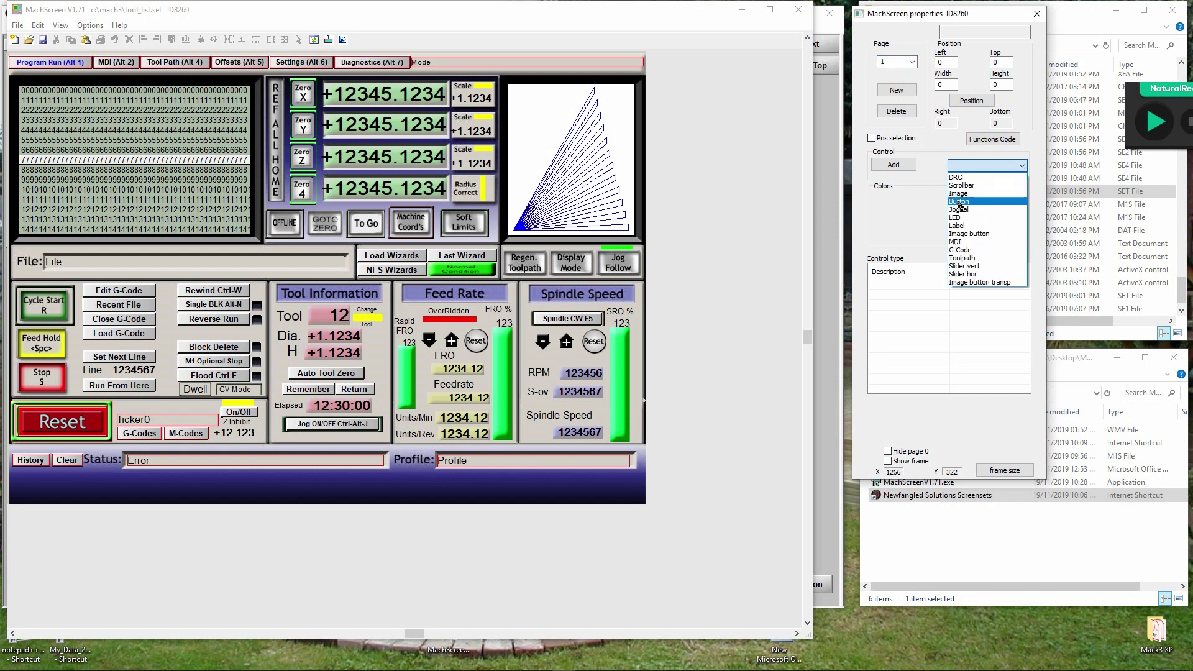
left_click(959, 201)
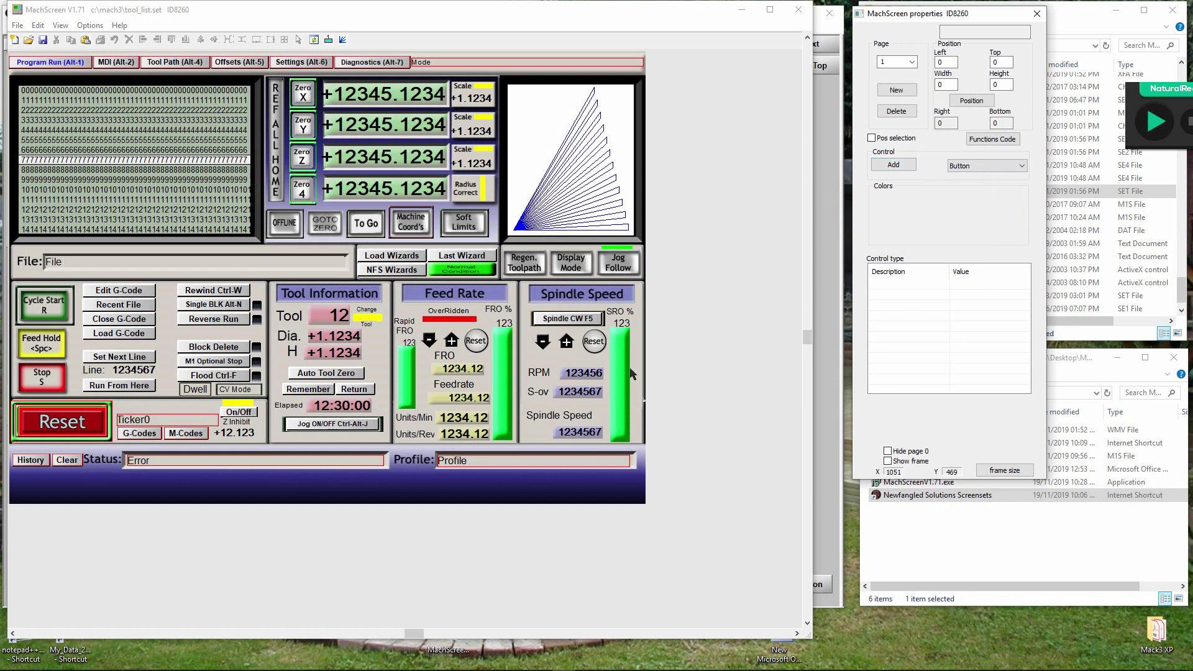
Place a new button at the bottom centre of Program Run captioned 'Tool List'
left_click(702, 300)
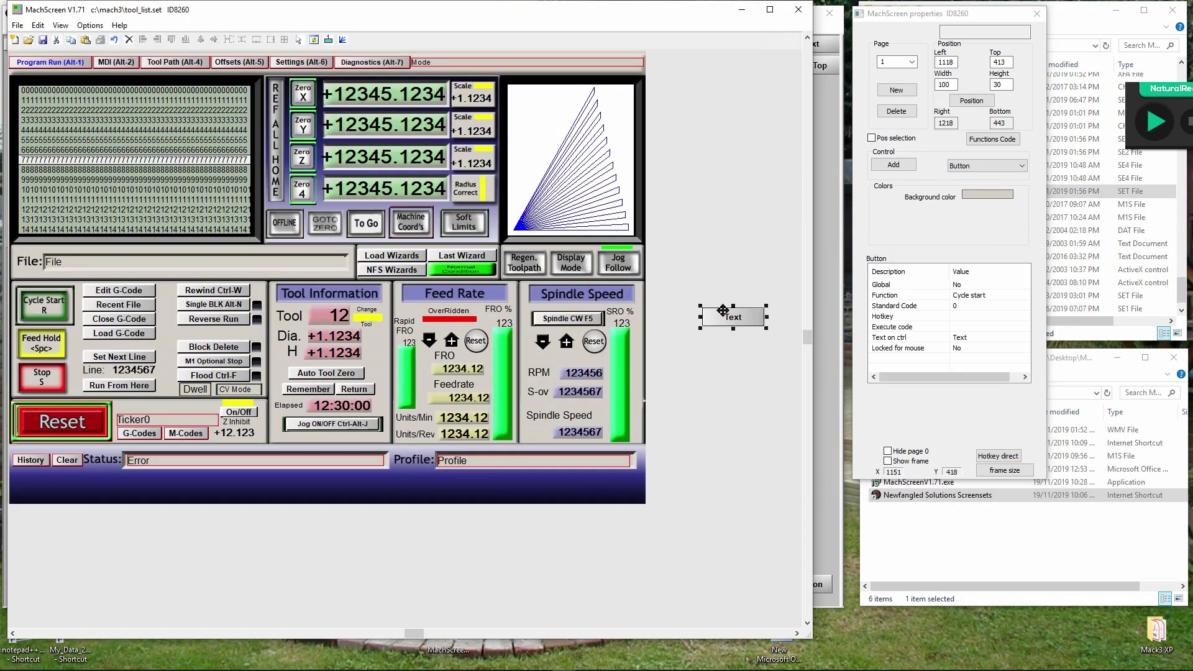
left_click_drag(717, 318, 316, 482)
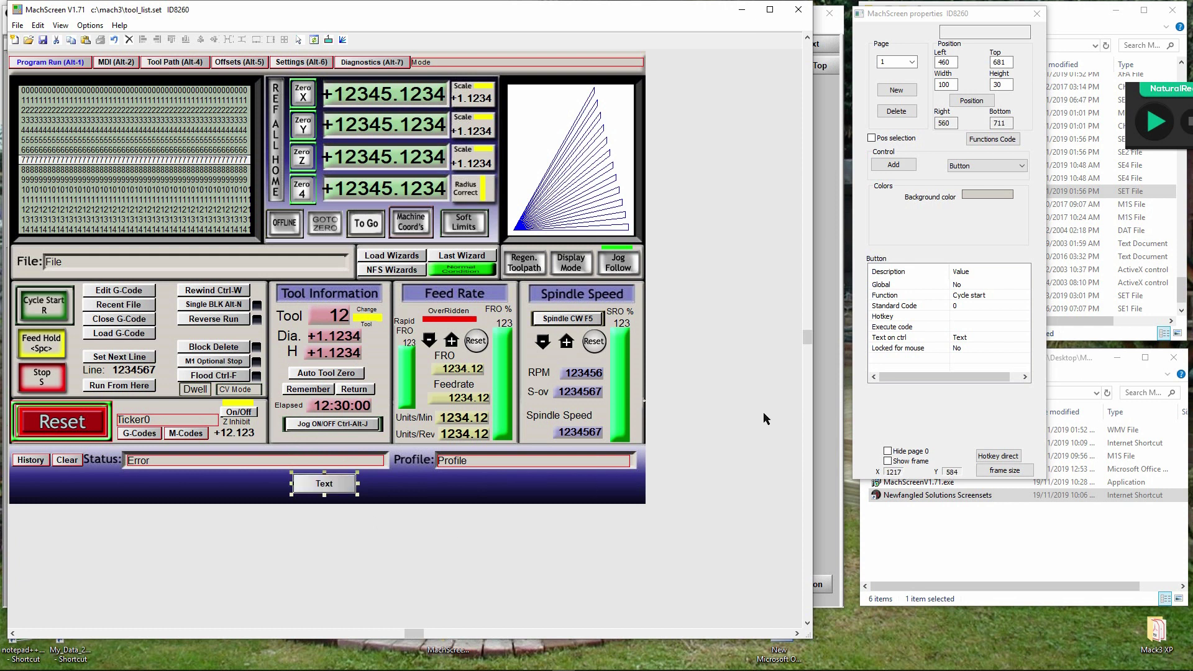
left_click(971, 338)
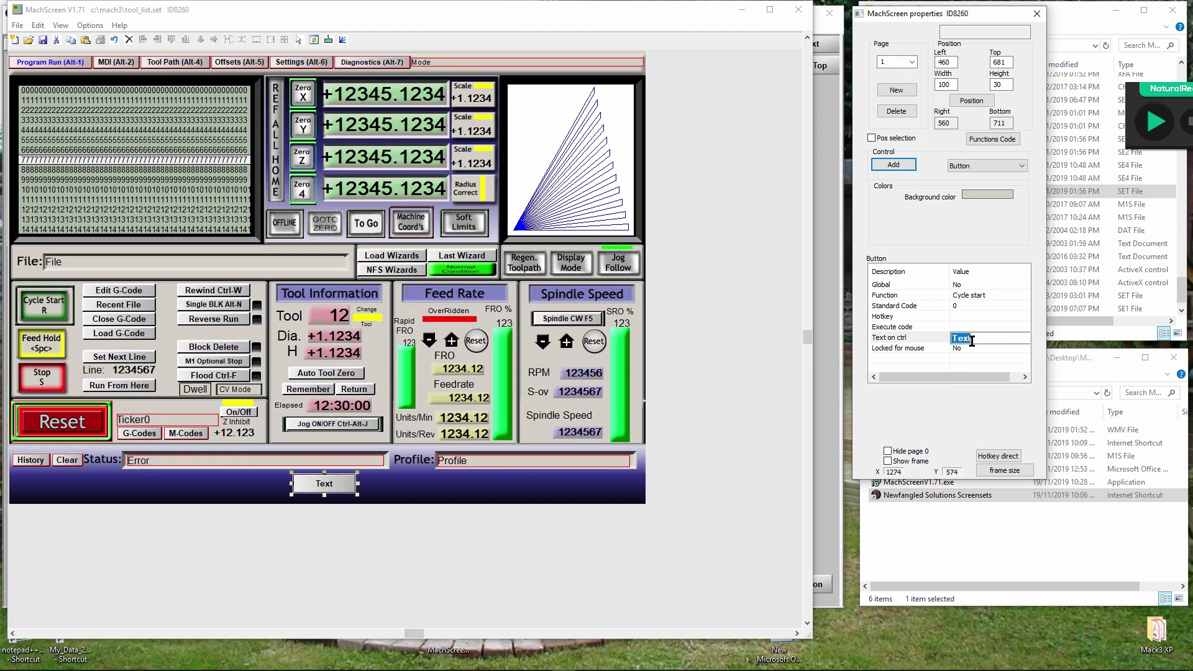
type("Tool Lis")
key("Return")
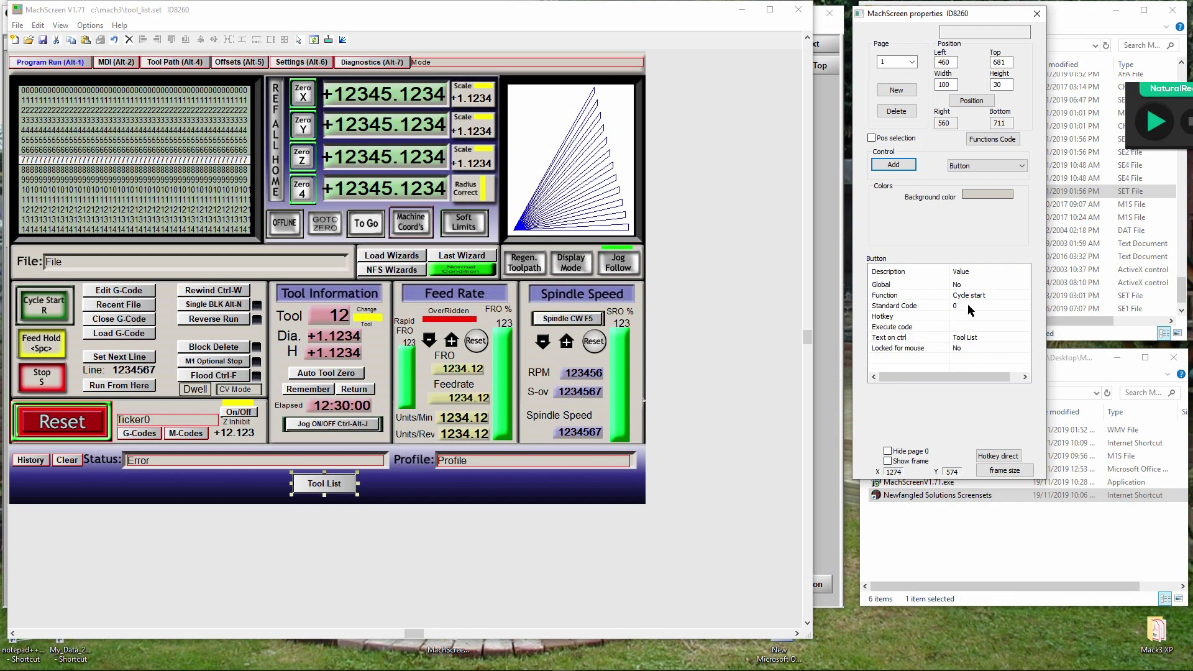
Set the button's Standard Code to 34 and confirm it as a standard code
left_click(967, 305)
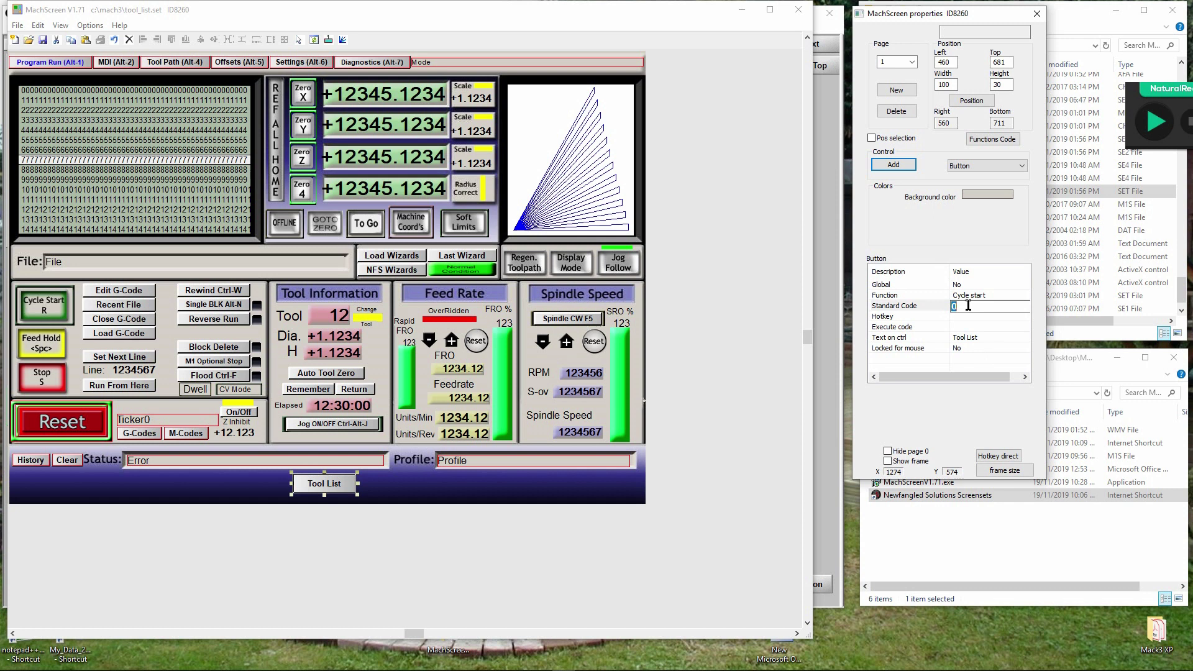
type("3")
key("Return")
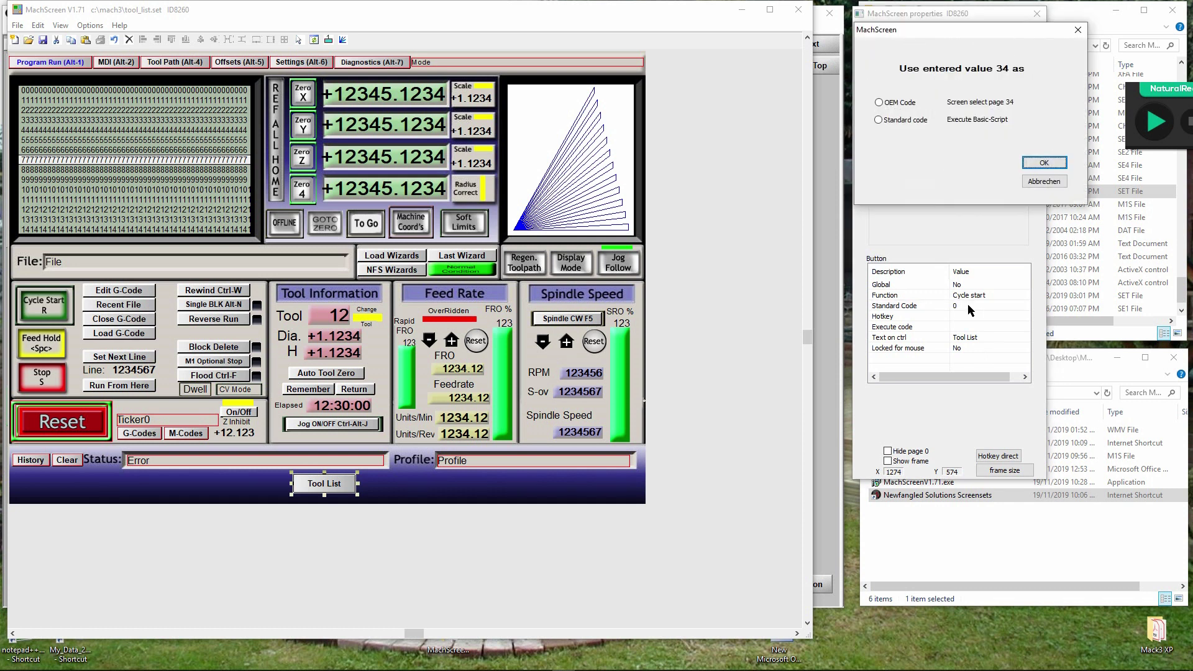
left_click(879, 120)
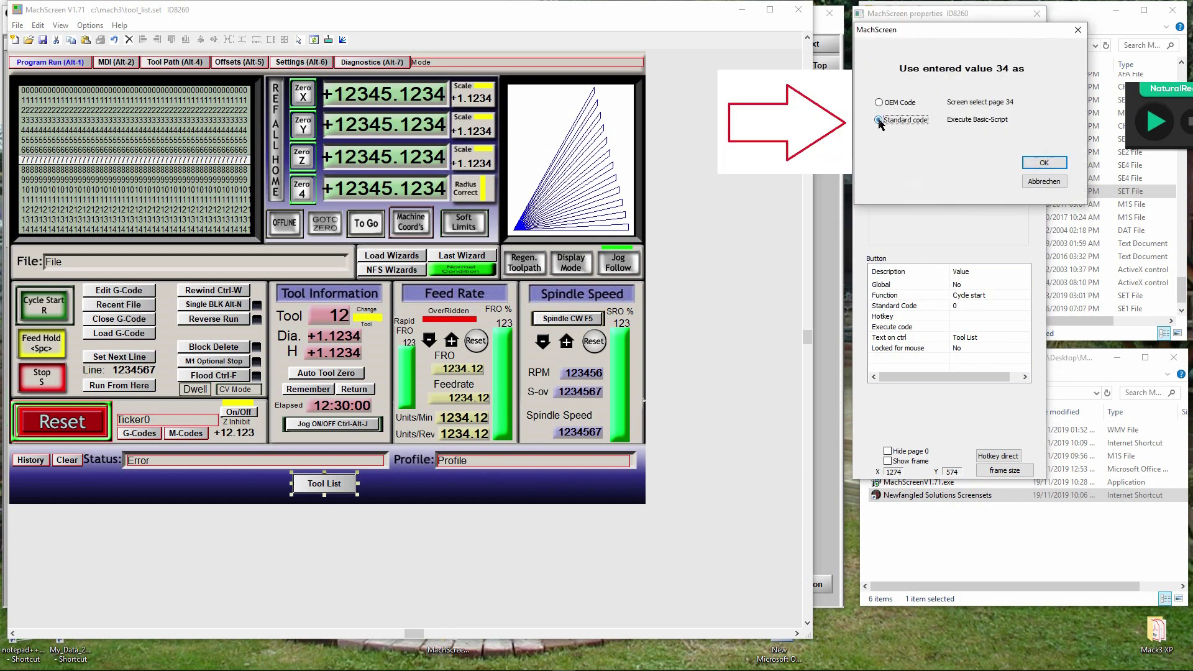
left_click(1043, 163)
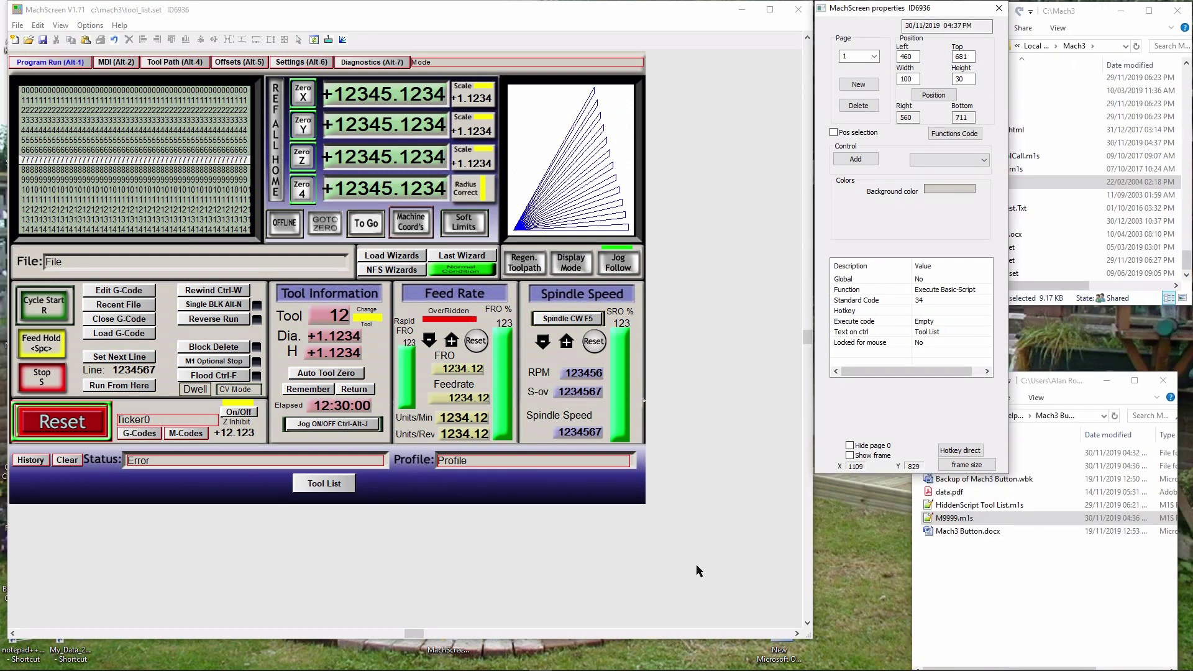
Open M9999.m1s in Notepad++ and copy its entire 149-line macro script
left_click(944, 571)
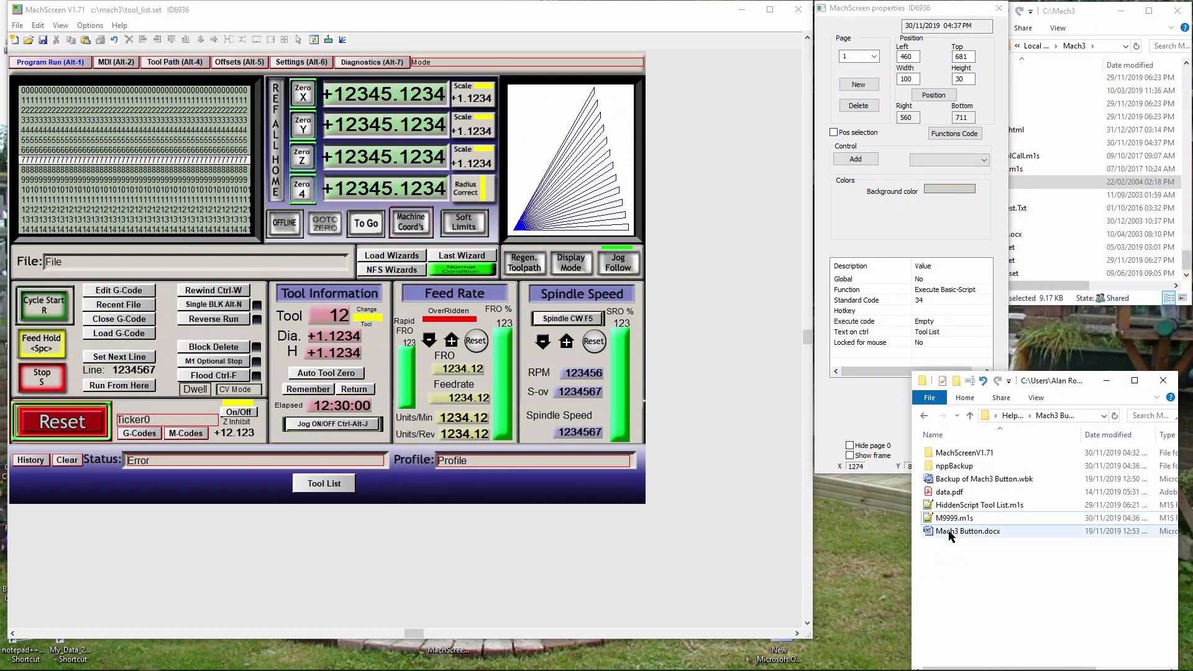
double_click(947, 520)
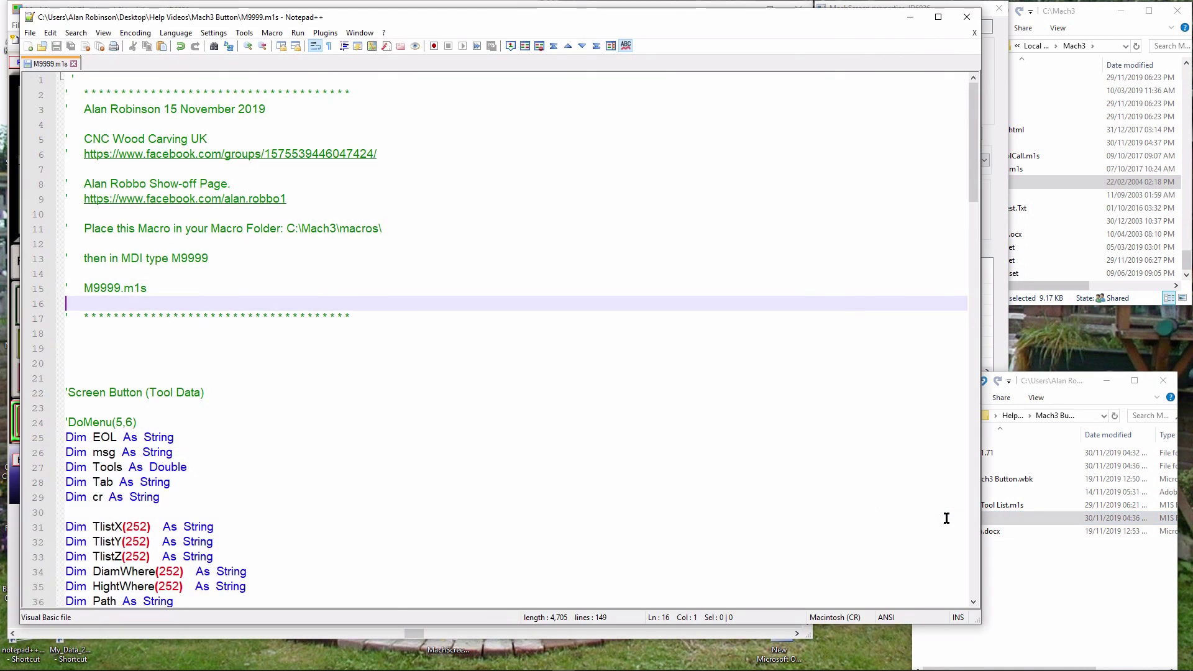
left_click(102, 169)
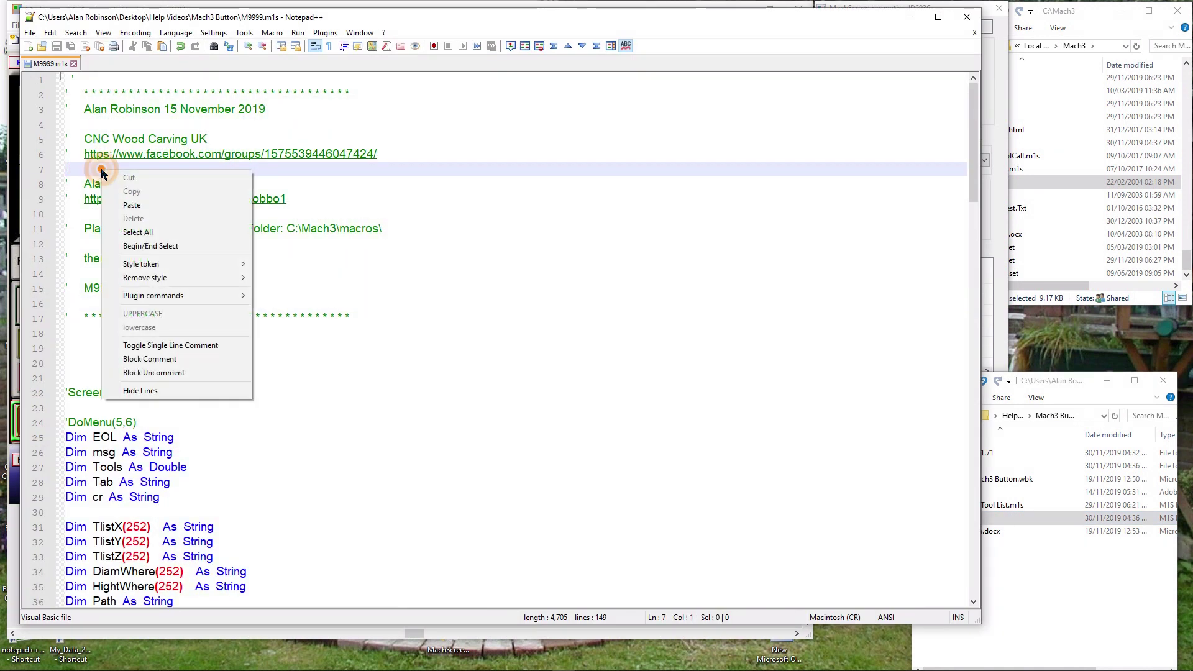
right_click(103, 170)
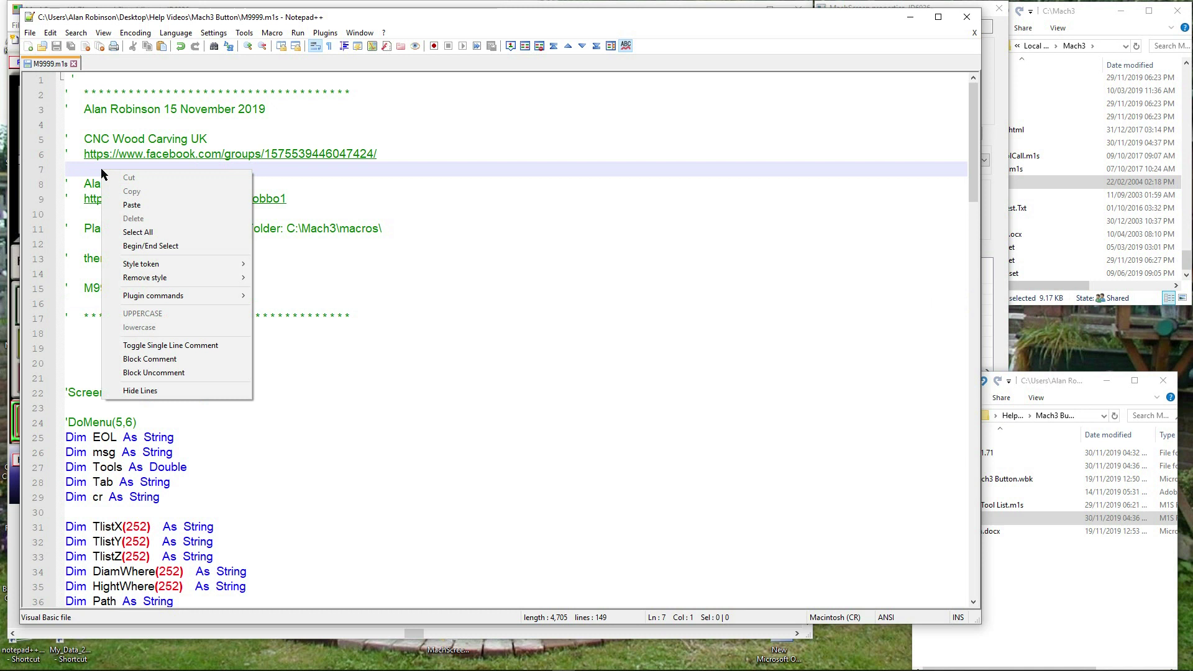
left_click(138, 233)
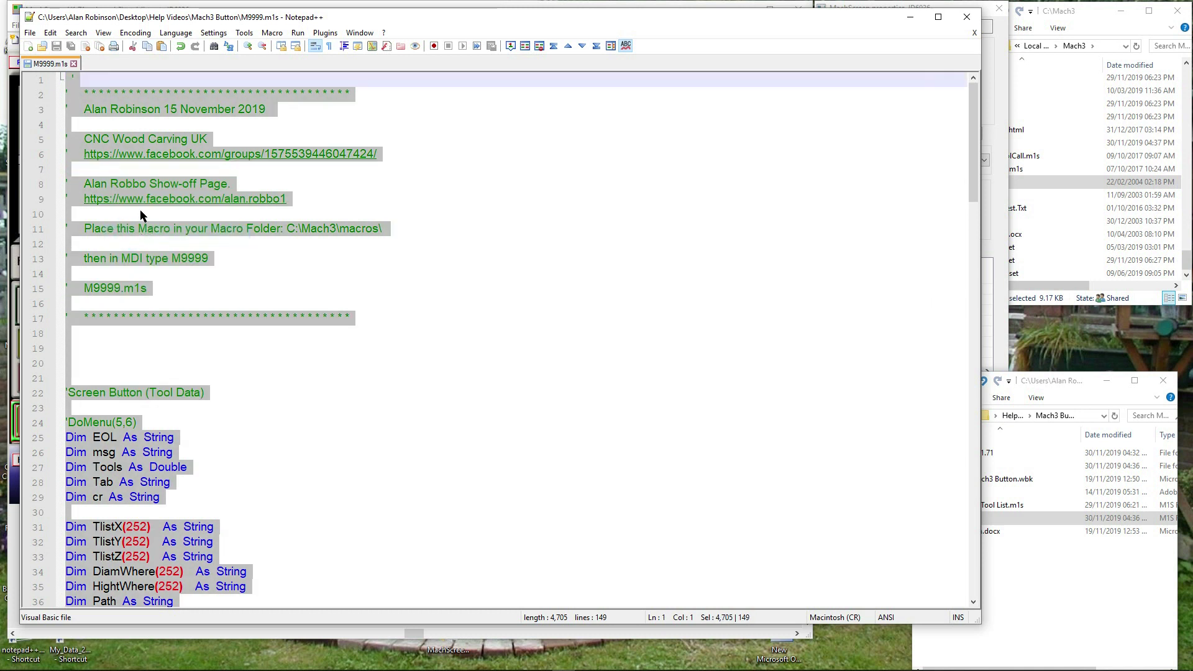
right_click(141, 211)
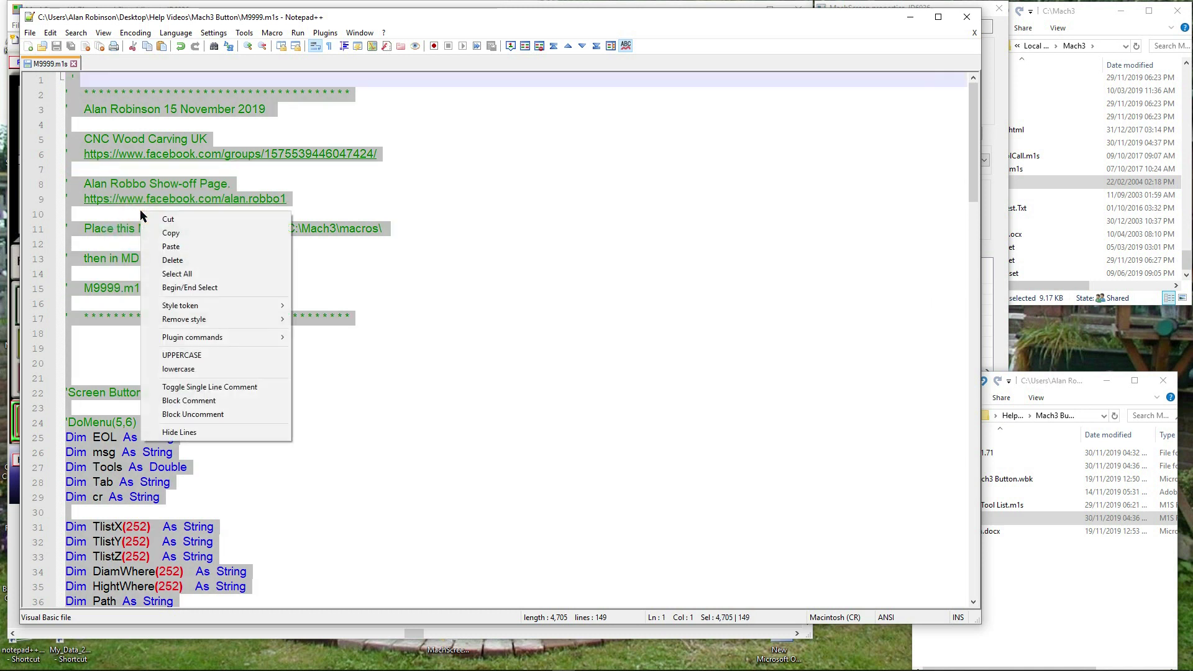
left_click(170, 236)
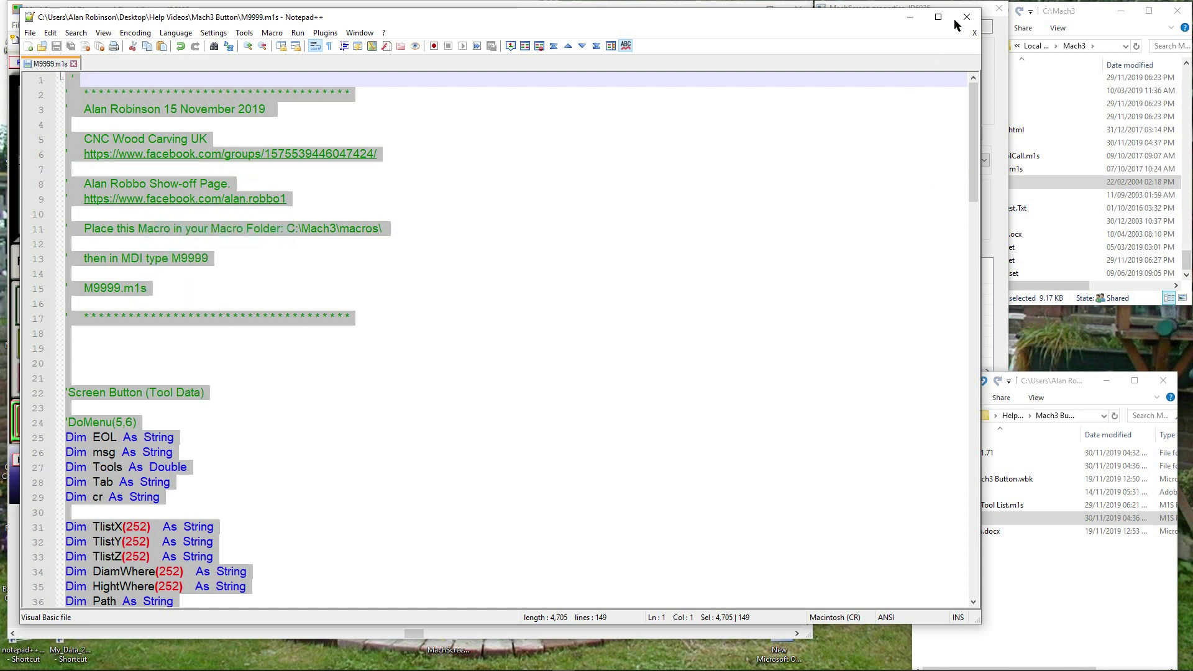
Replace the Tool List button's 'Empty' execute code with the pasted M9999.m1s script and keep it
left_click(910, 19)
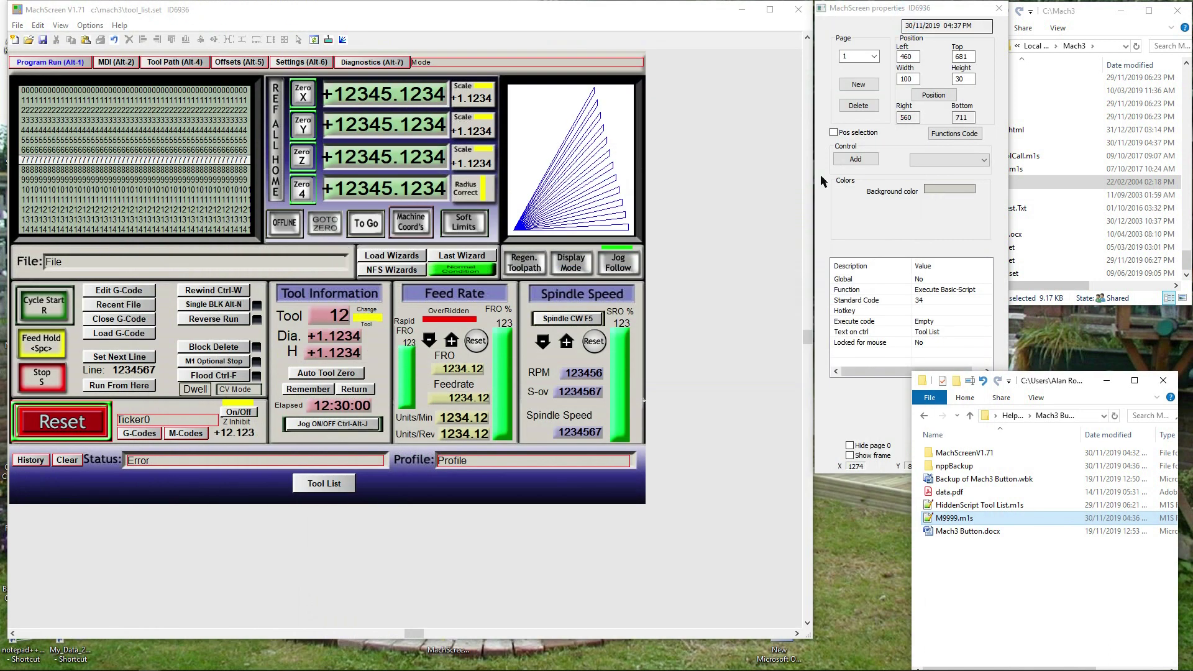
left_click(316, 484)
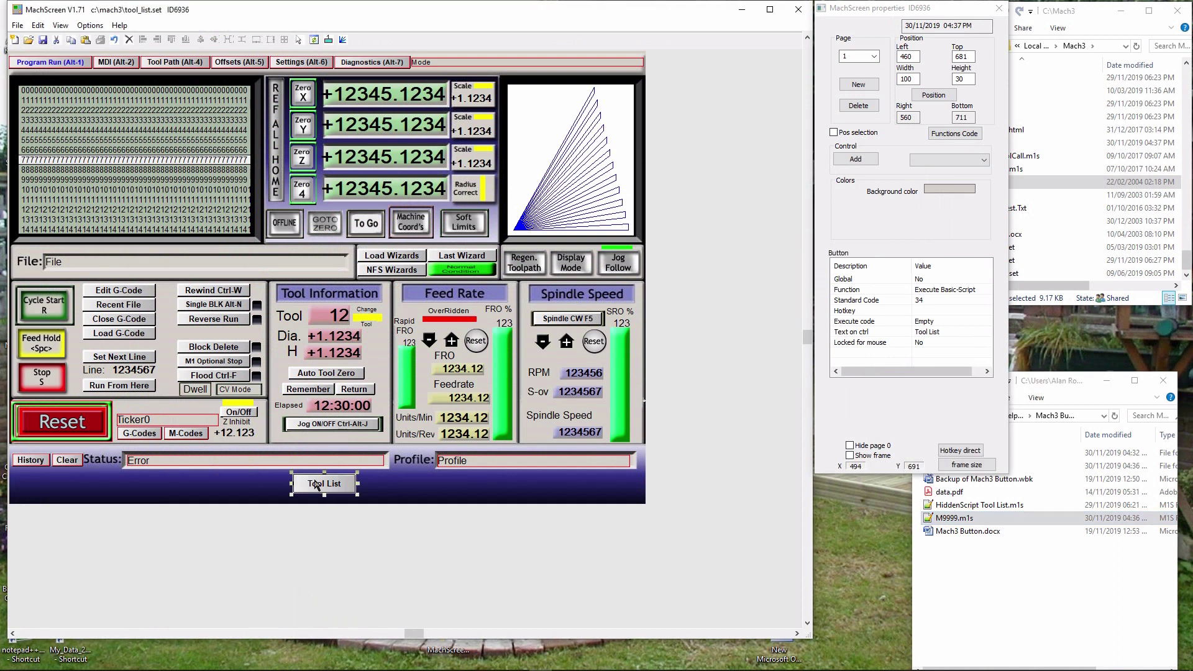
double_click(924, 321)
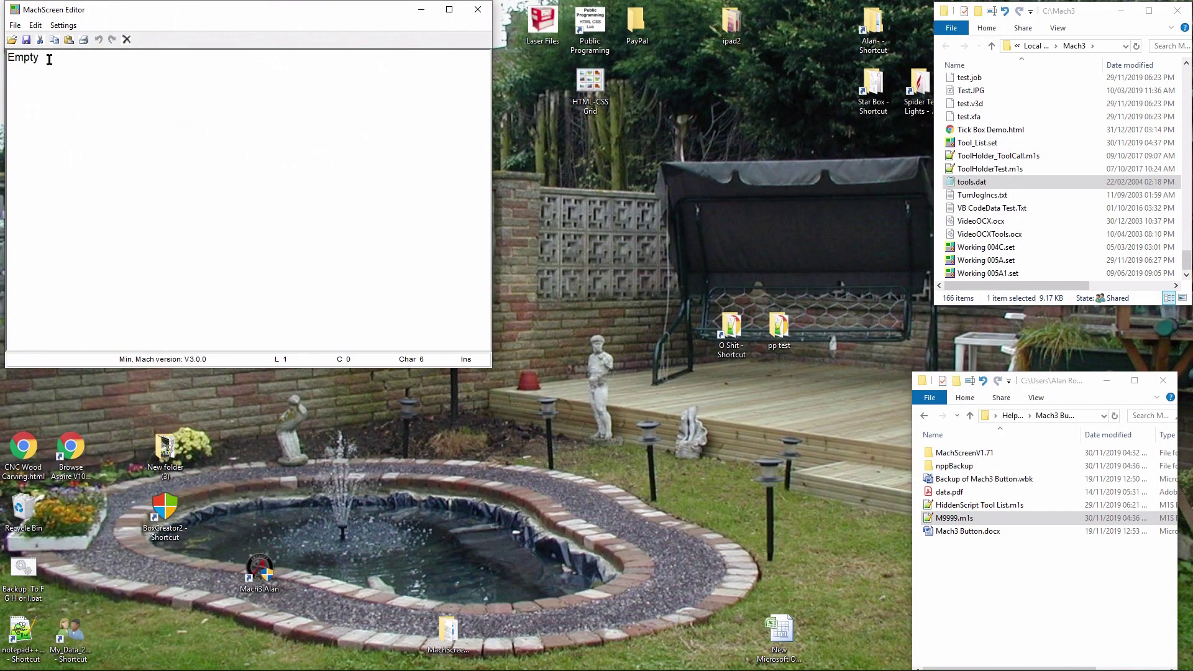
left_click_drag(50, 57, 3, 57)
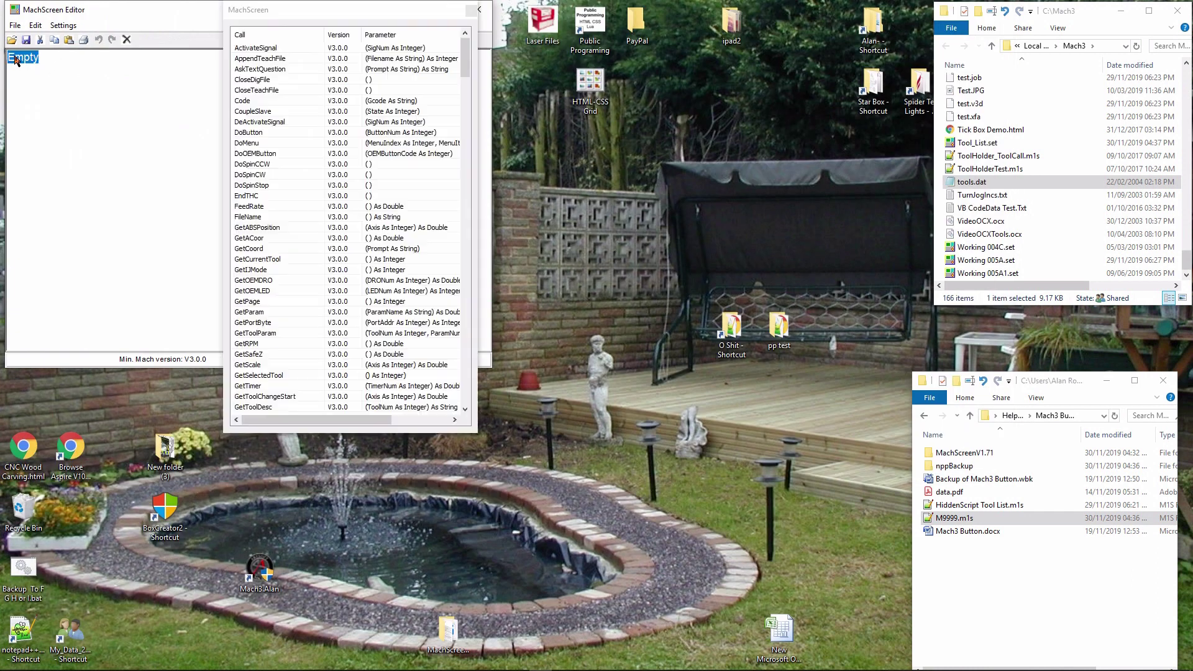
left_click(472, 10)
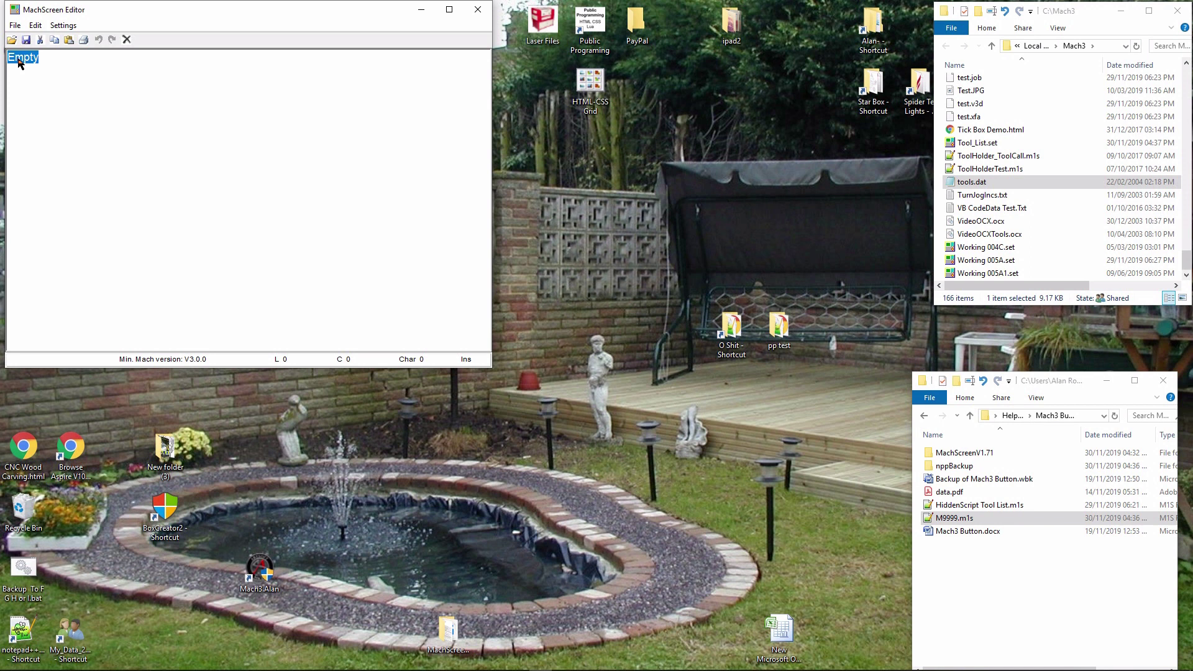
key("ctrl+v")
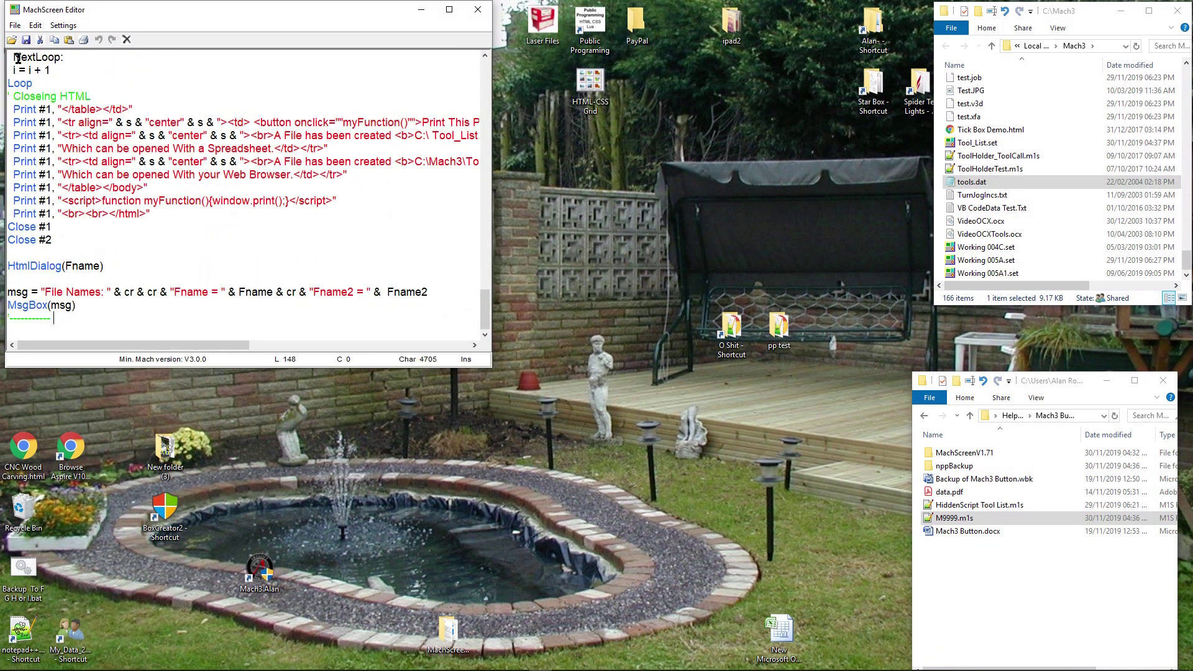
left_click(477, 11)
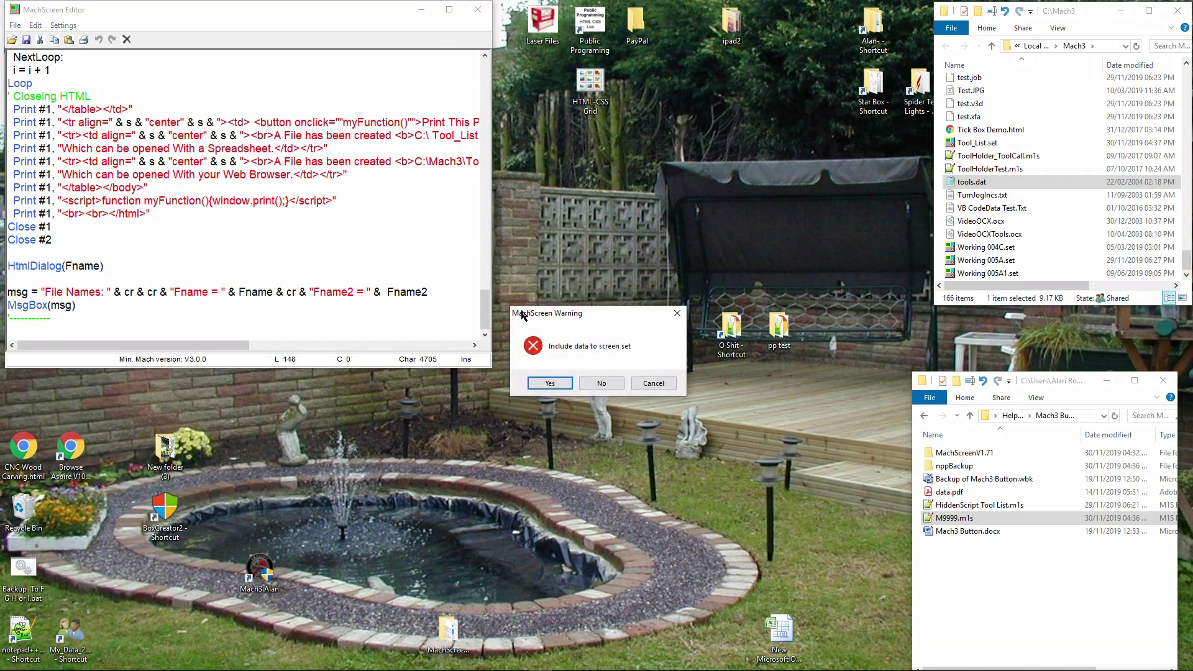
left_click(548, 382)
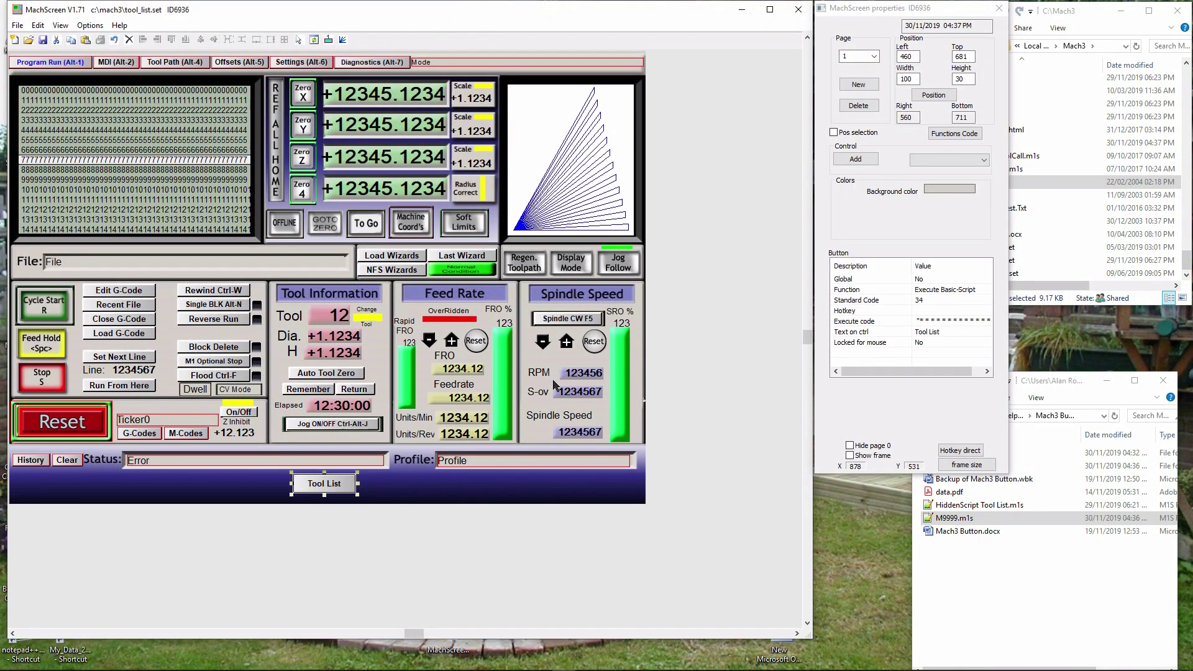
Save the tool_list.set screen set and close MachScreen
left_click(928, 322)
left_click(323, 546)
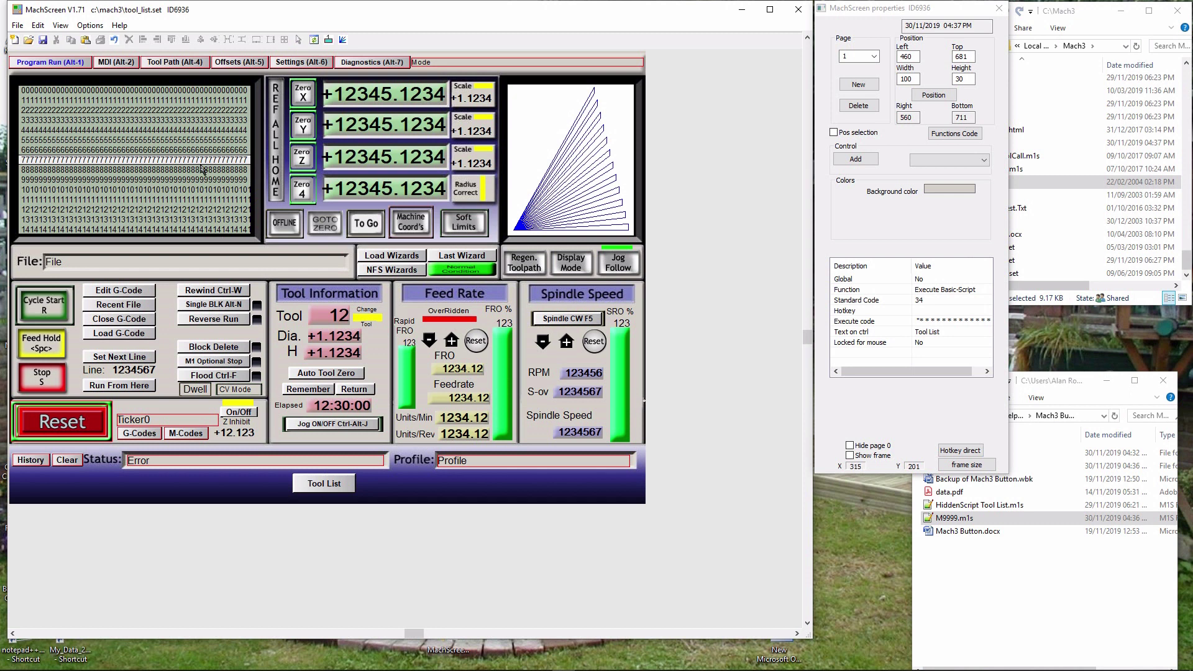
left_click(16, 26)
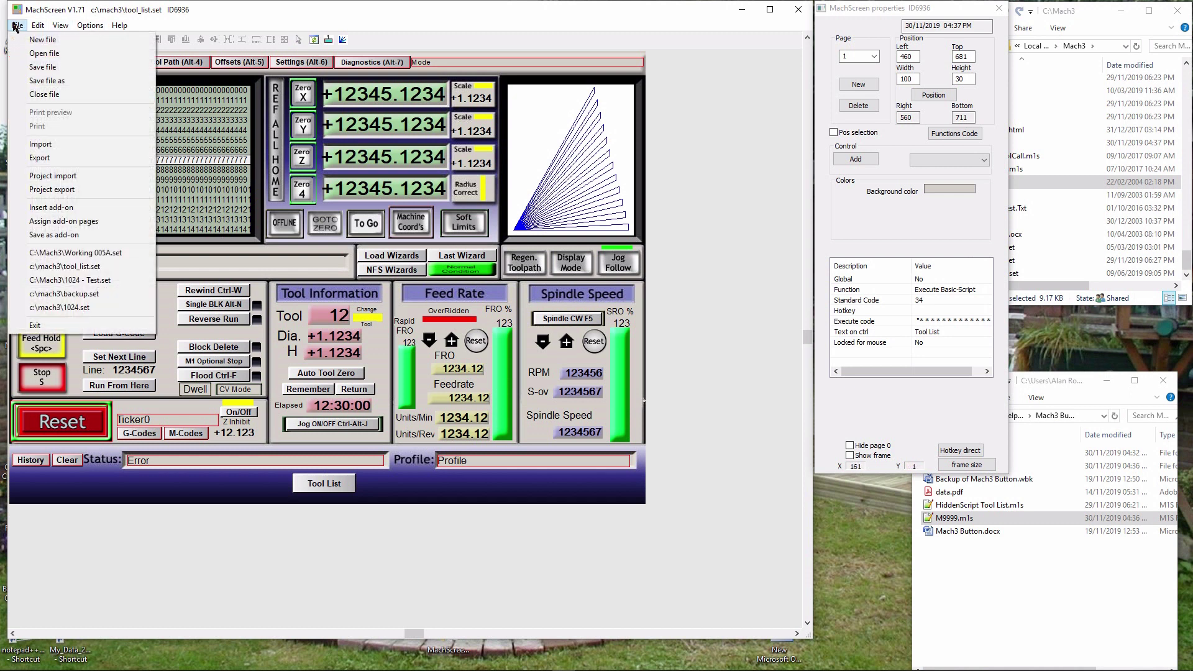
left_click(40, 67)
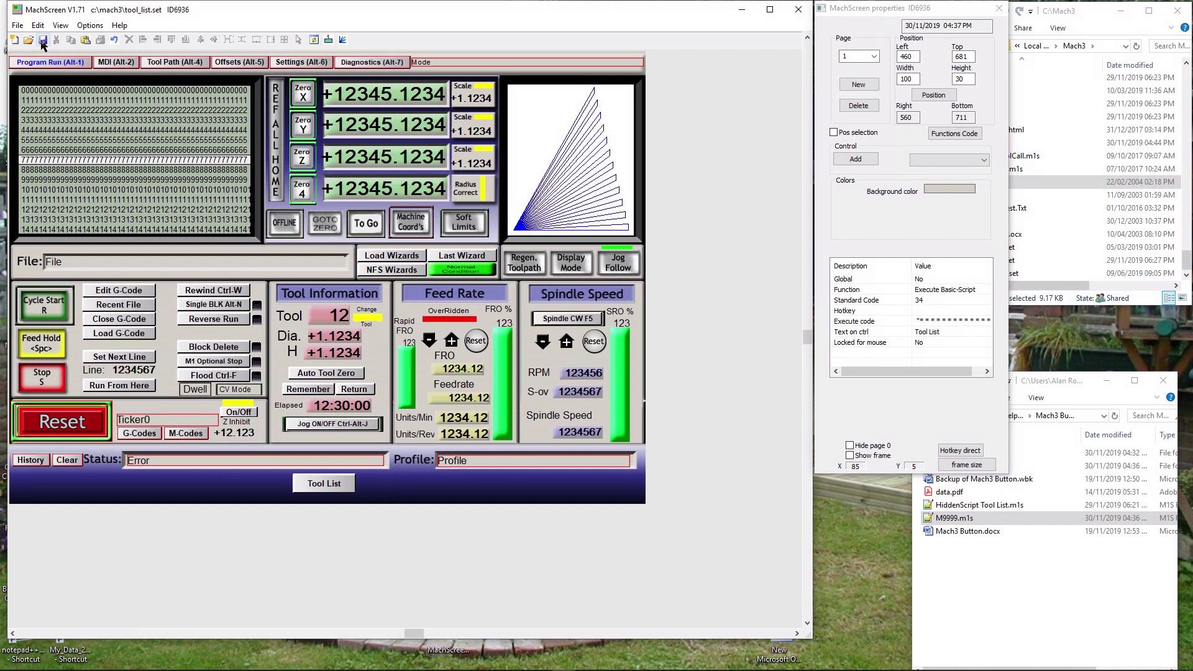
left_click(798, 10)
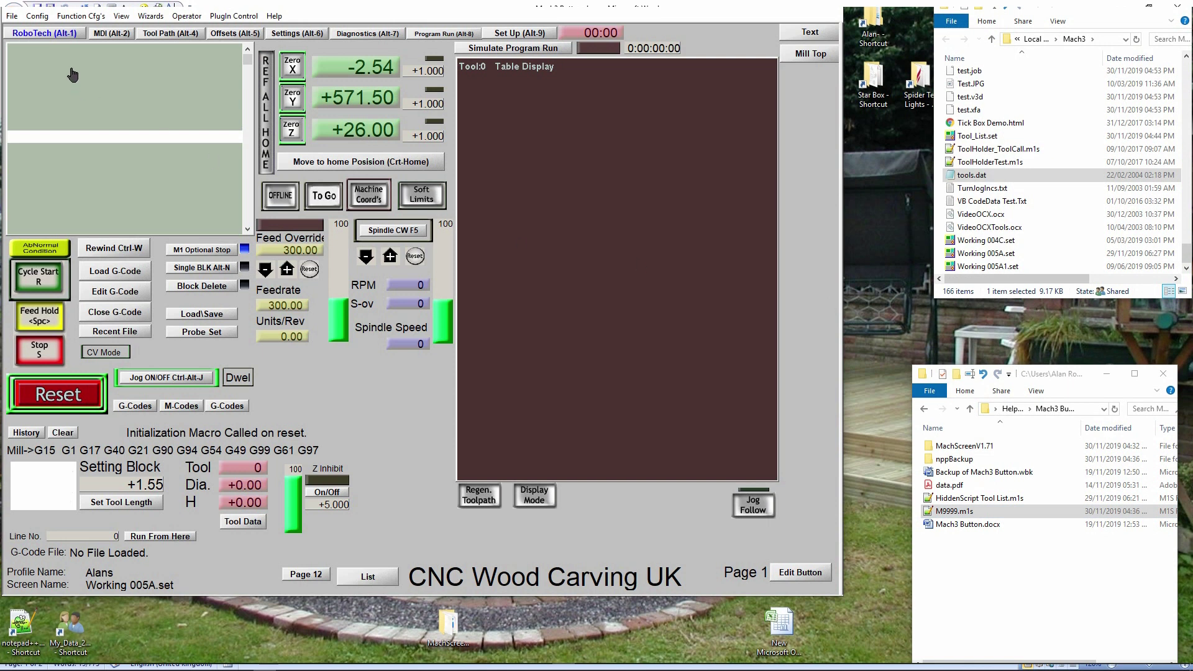
Load the Tool_List.set screen file through View > Load Screens
left_click(123, 17)
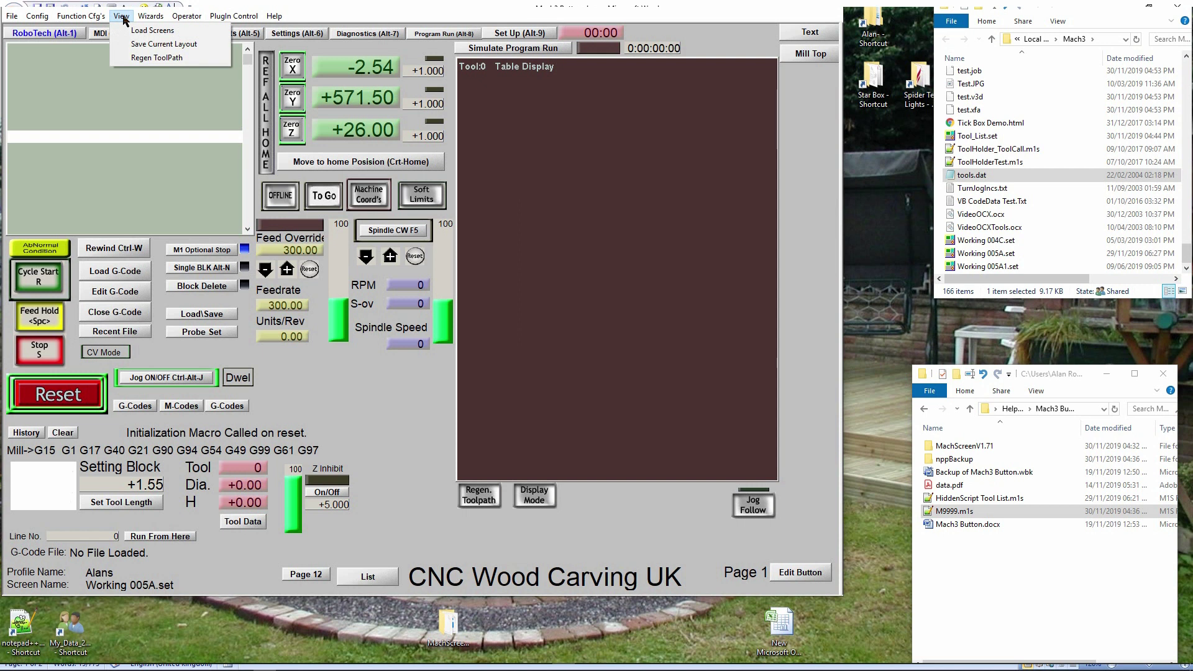
left_click(144, 34)
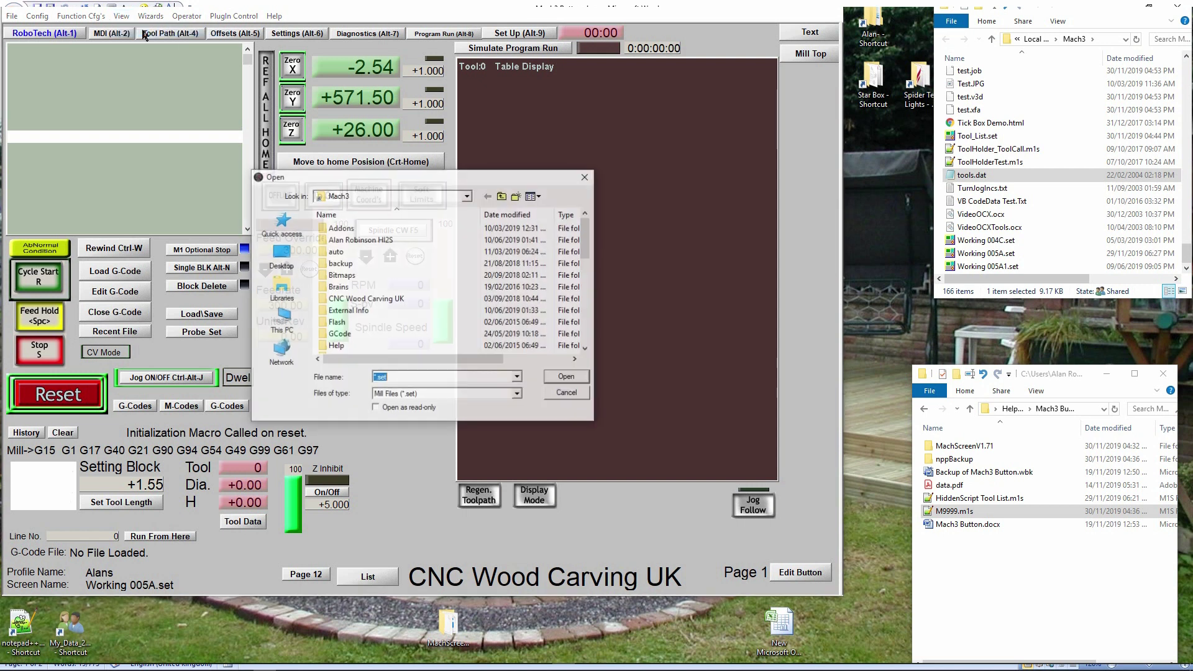
scroll(340, 291, "down", 1)
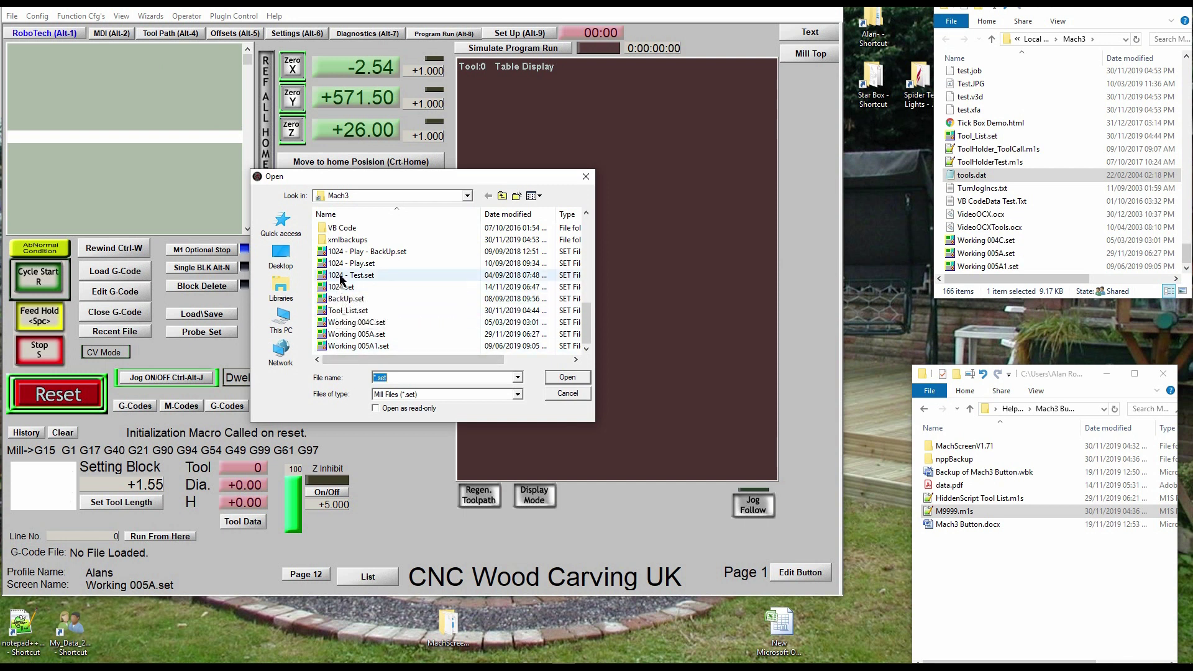
left_click(336, 313)
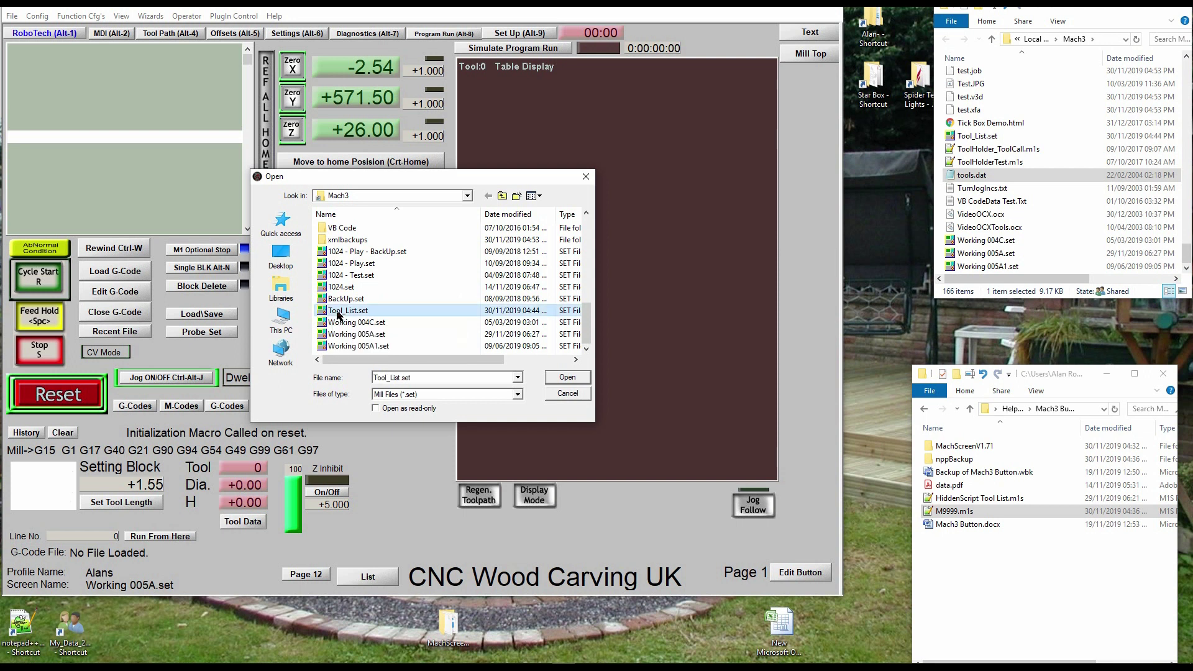
double_click(336, 312)
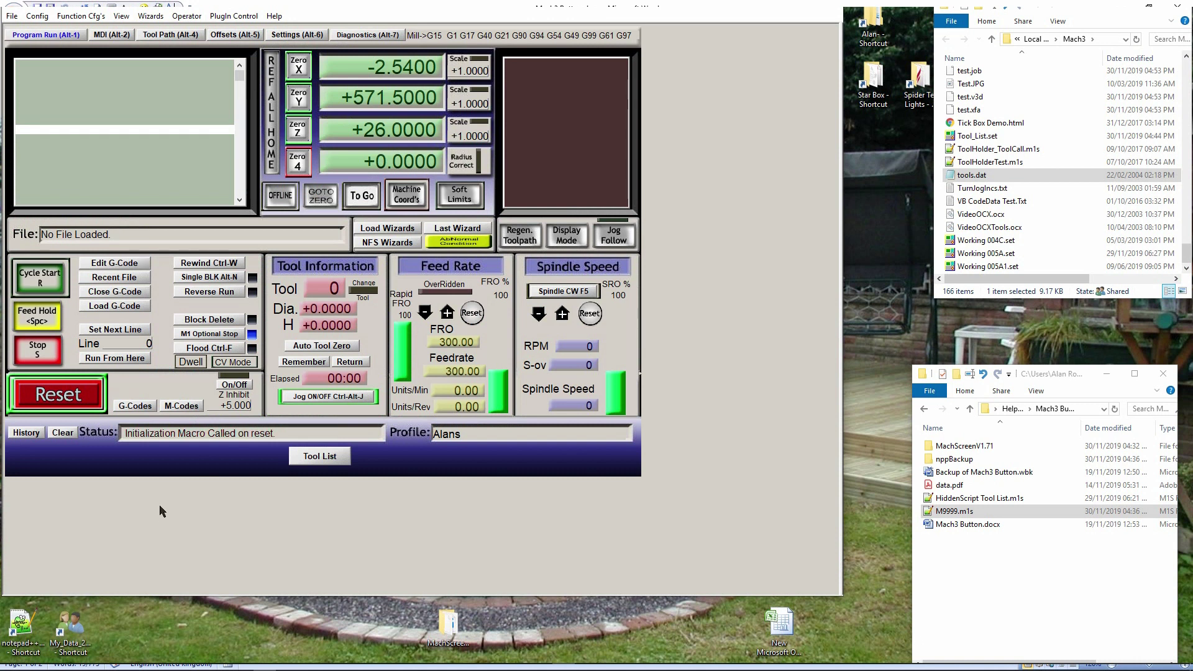
Run the Tool List button, cancel printing the list, then close the popup and file-name message
left_click(317, 457)
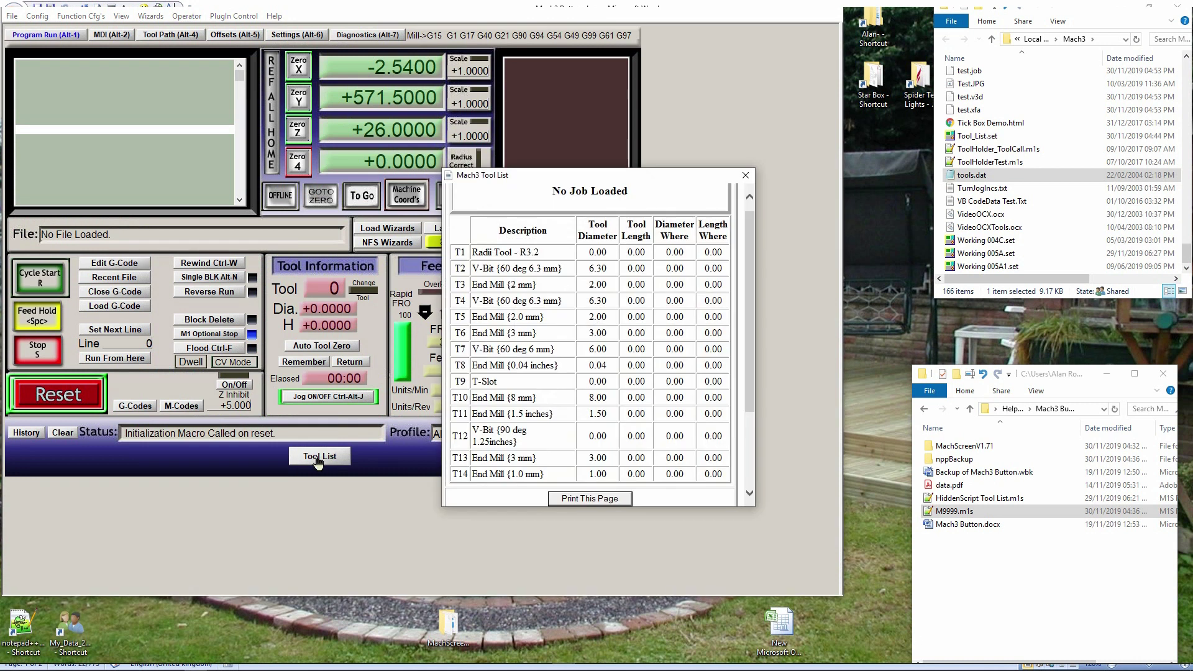
scroll(562, 298, "down", 5)
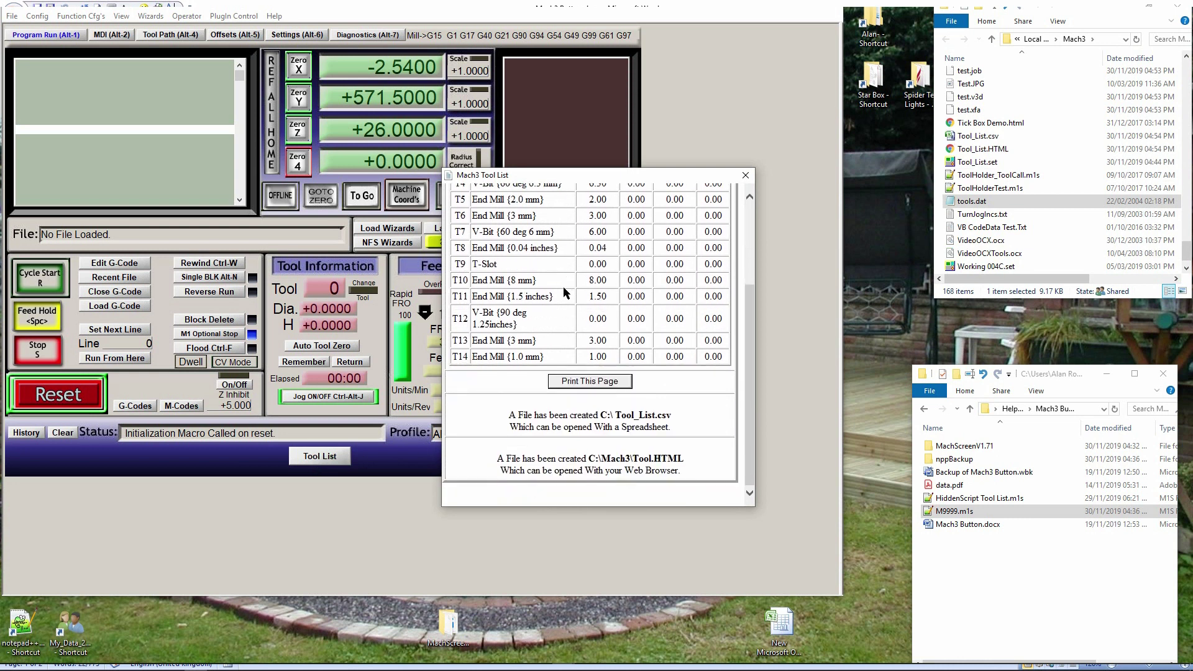
scroll(557, 313, "up", 5)
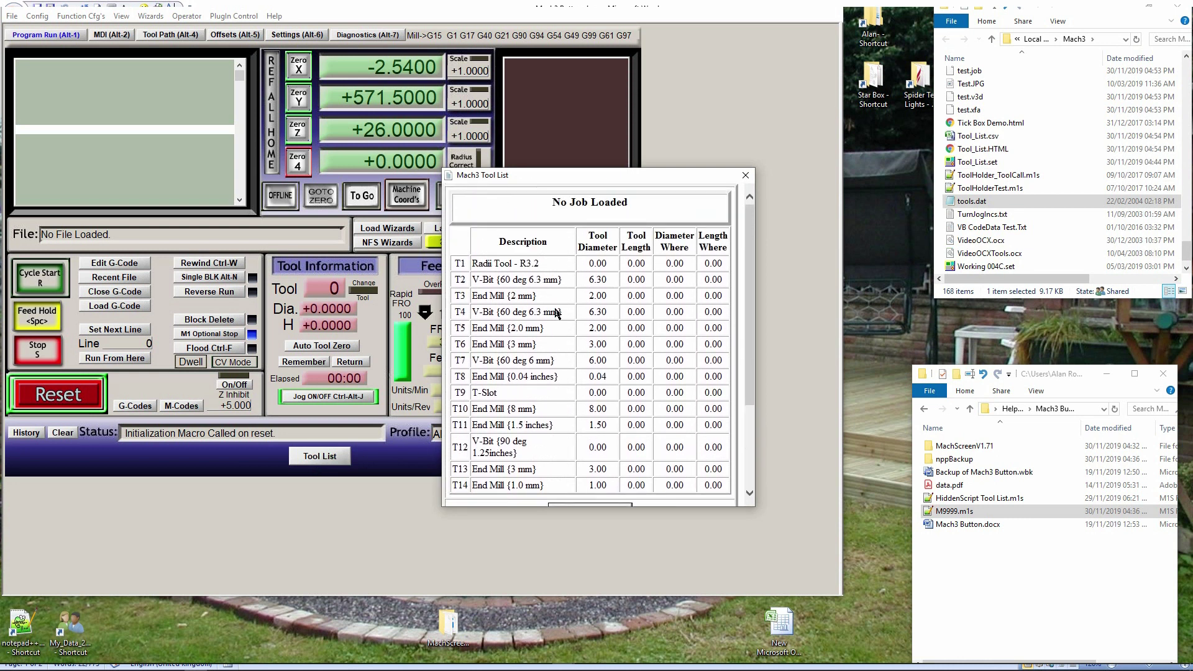
scroll(557, 313, "down", 5)
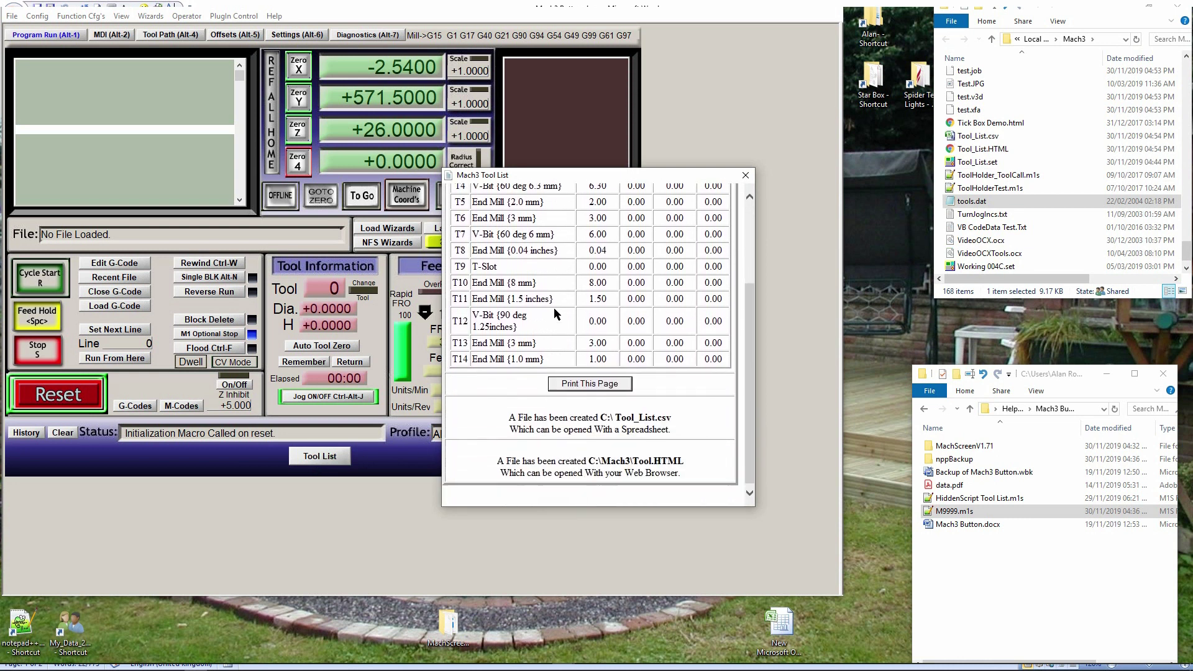
left_click(585, 382)
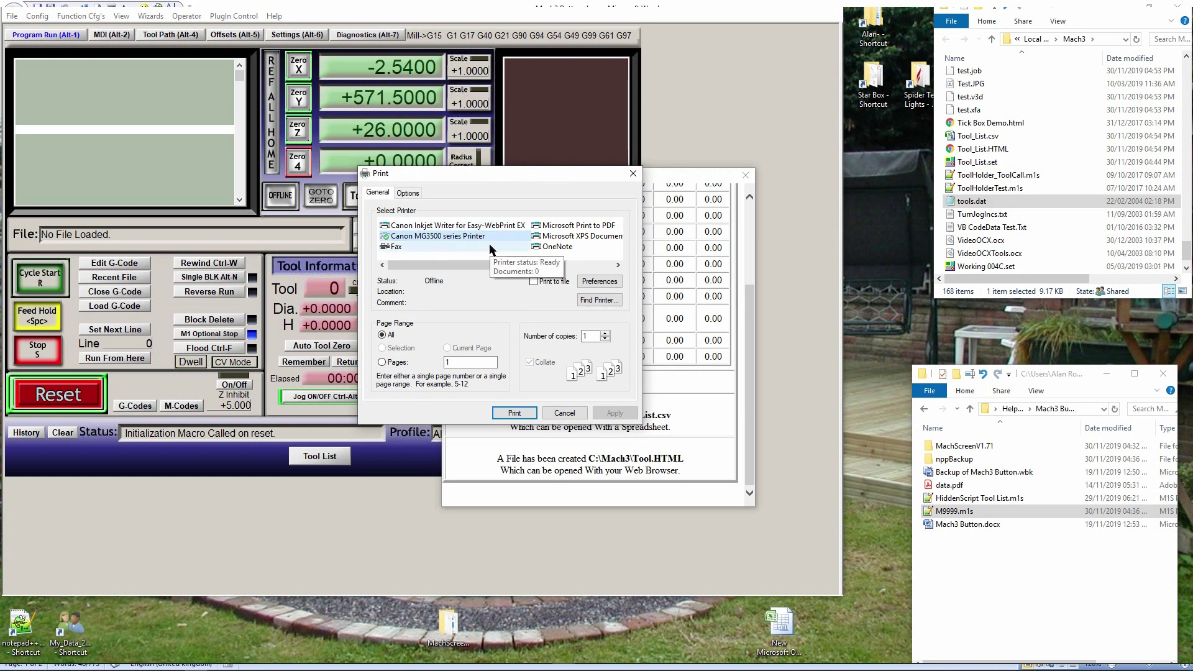
left_click(564, 413)
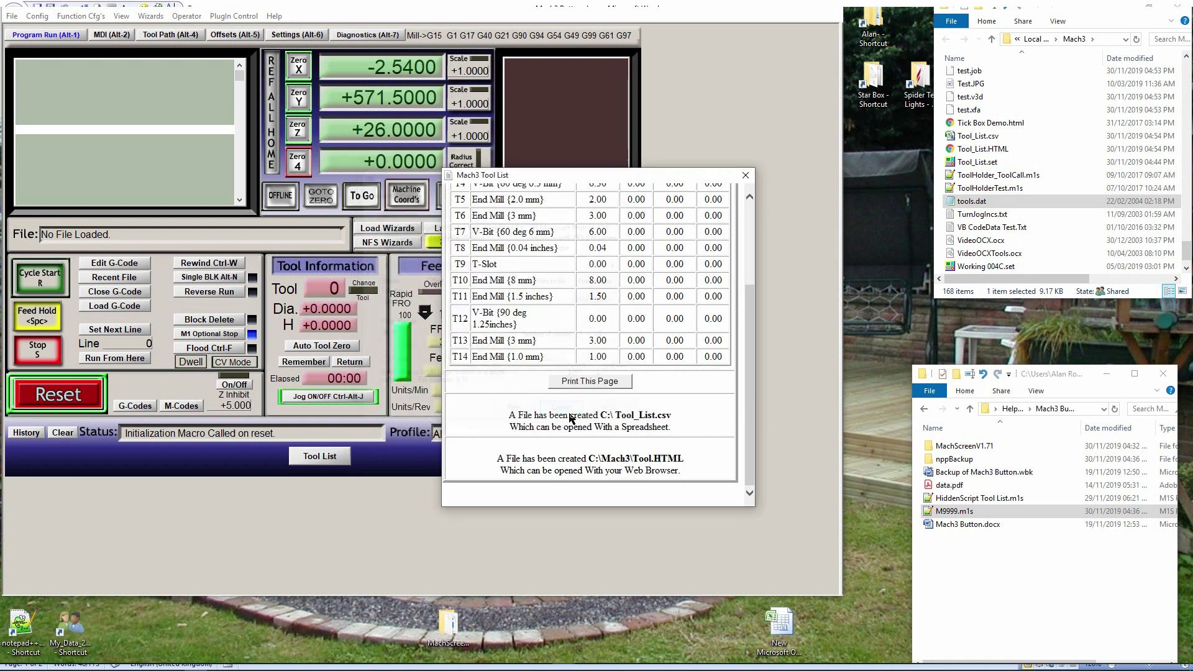
left_click(746, 176)
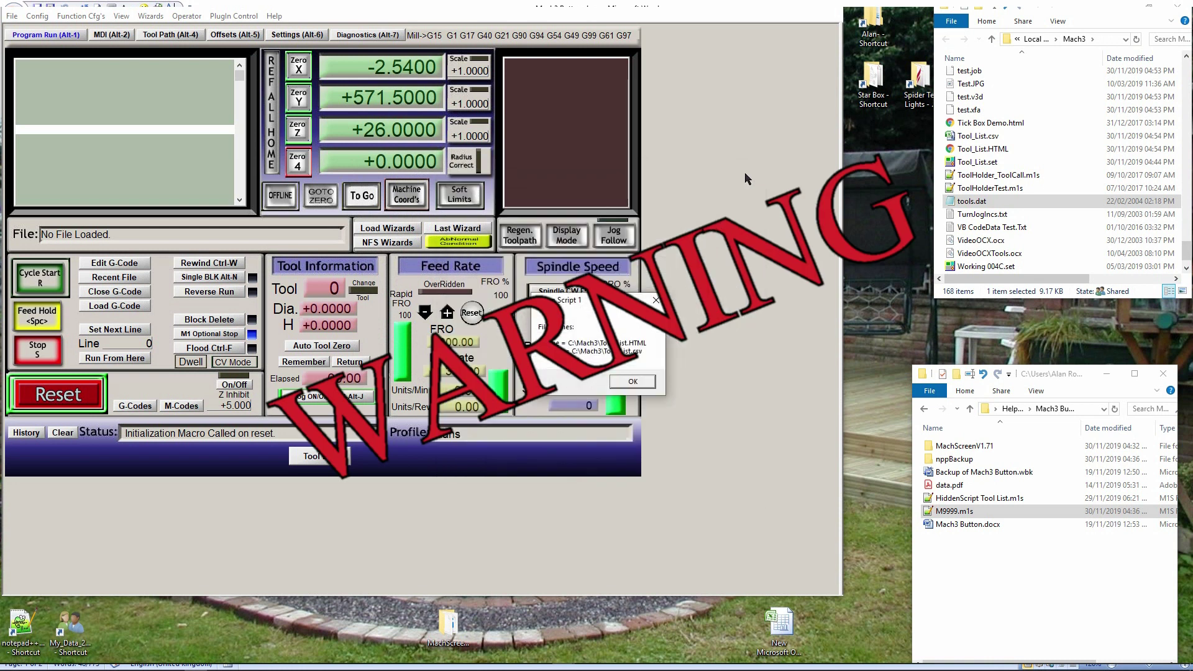
left_click(638, 384)
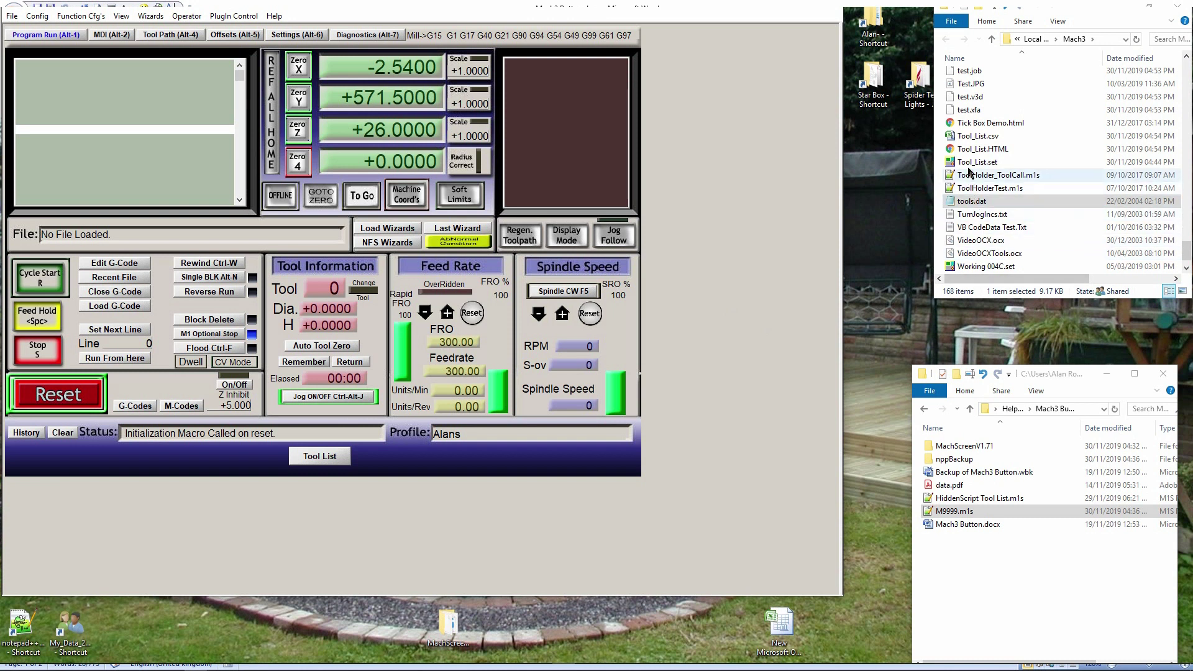
Open Tool_List.HTML in Chrome, dismiss the Norton alert, and narrow its window beside Mach3
double_click(966, 150)
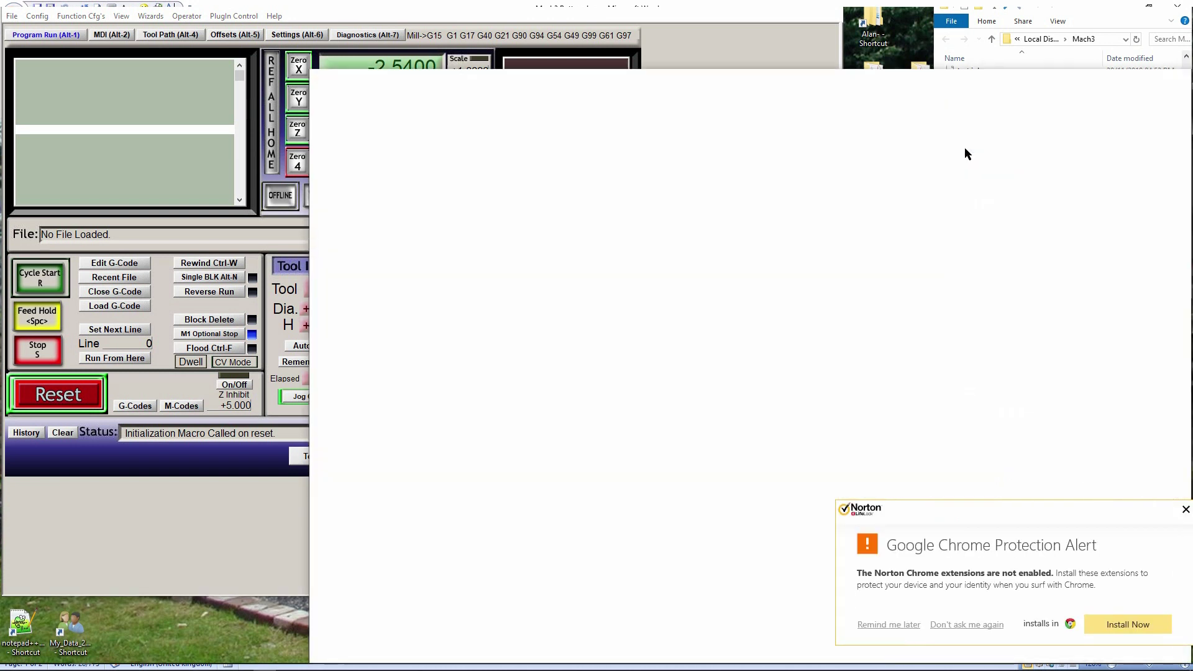
left_click(1185, 509)
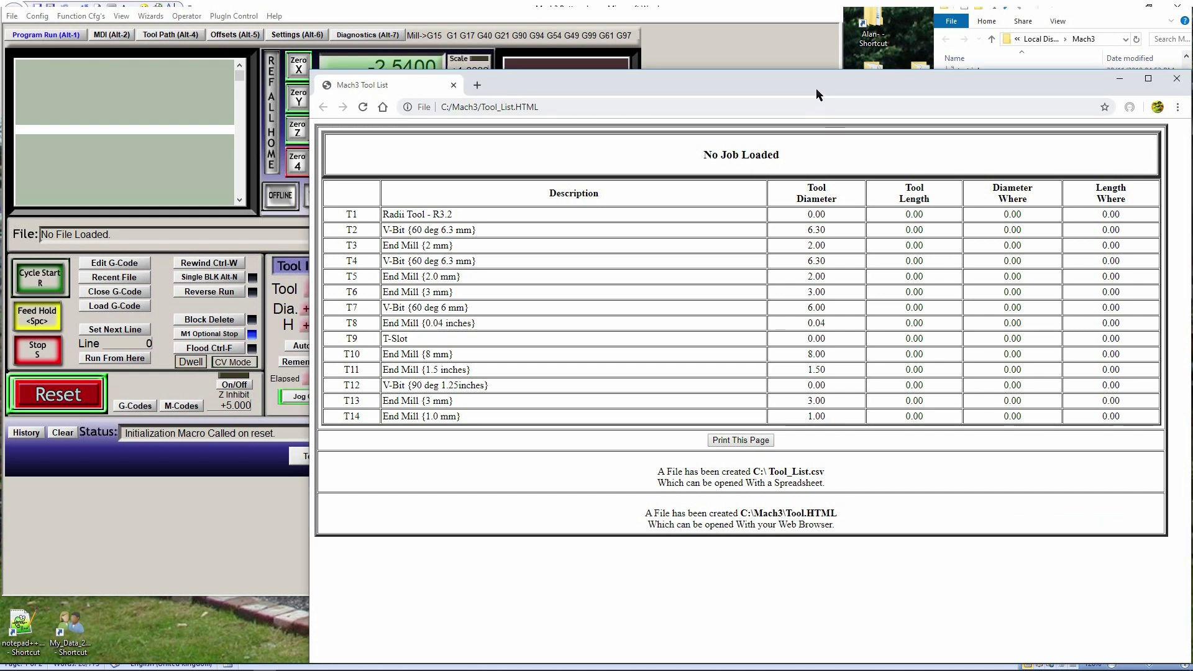
left_click_drag(811, 82, 608, 19)
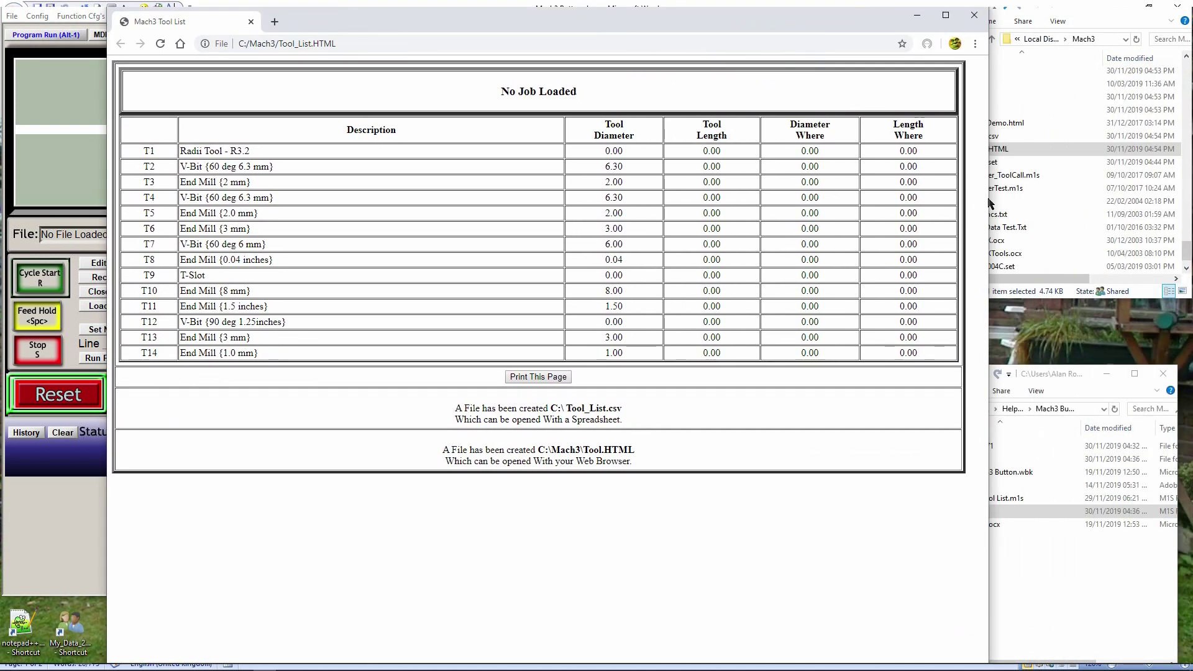
left_click_drag(988, 196, 578, 207)
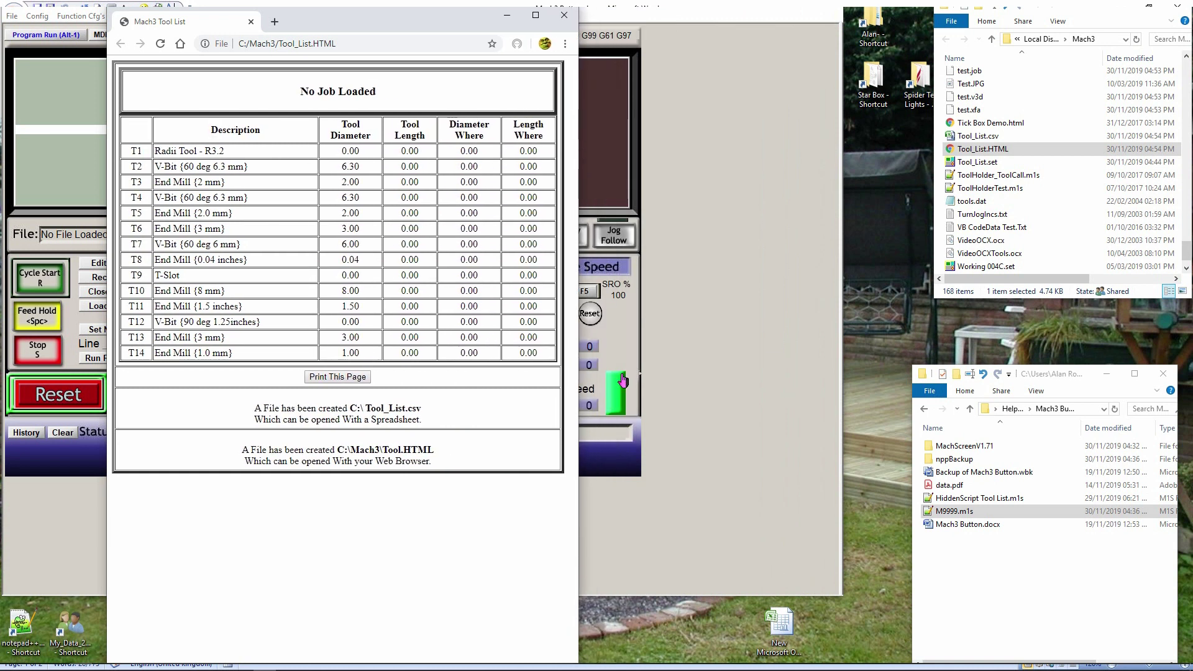
left_click(331, 377)
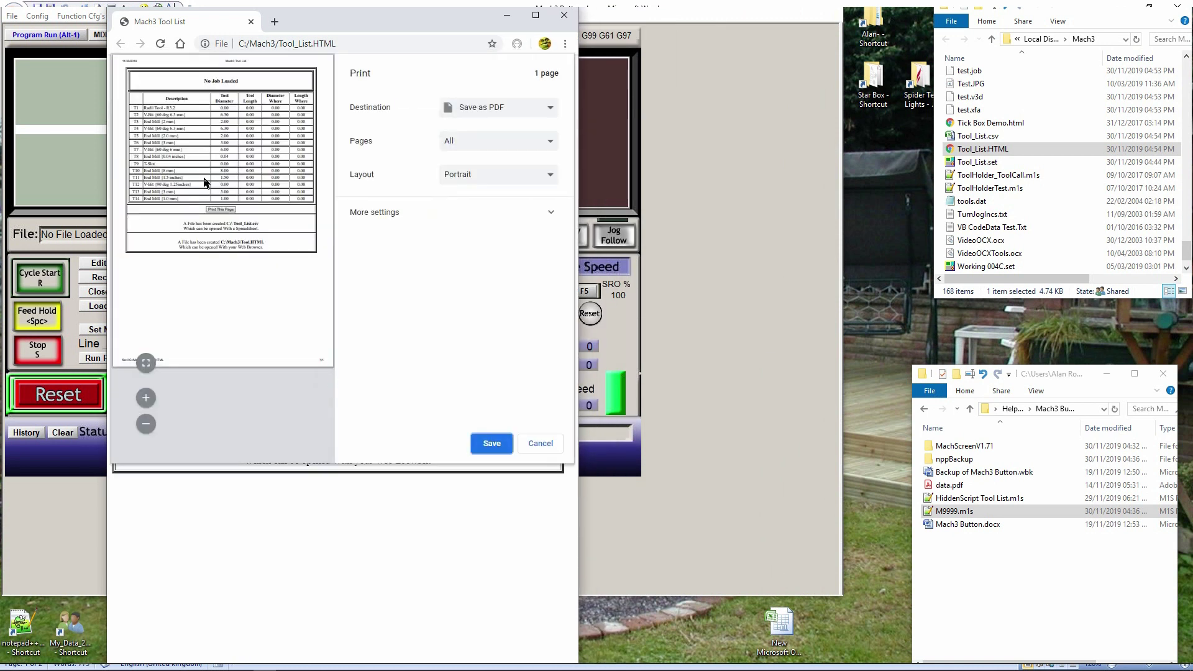
left_click(538, 443)
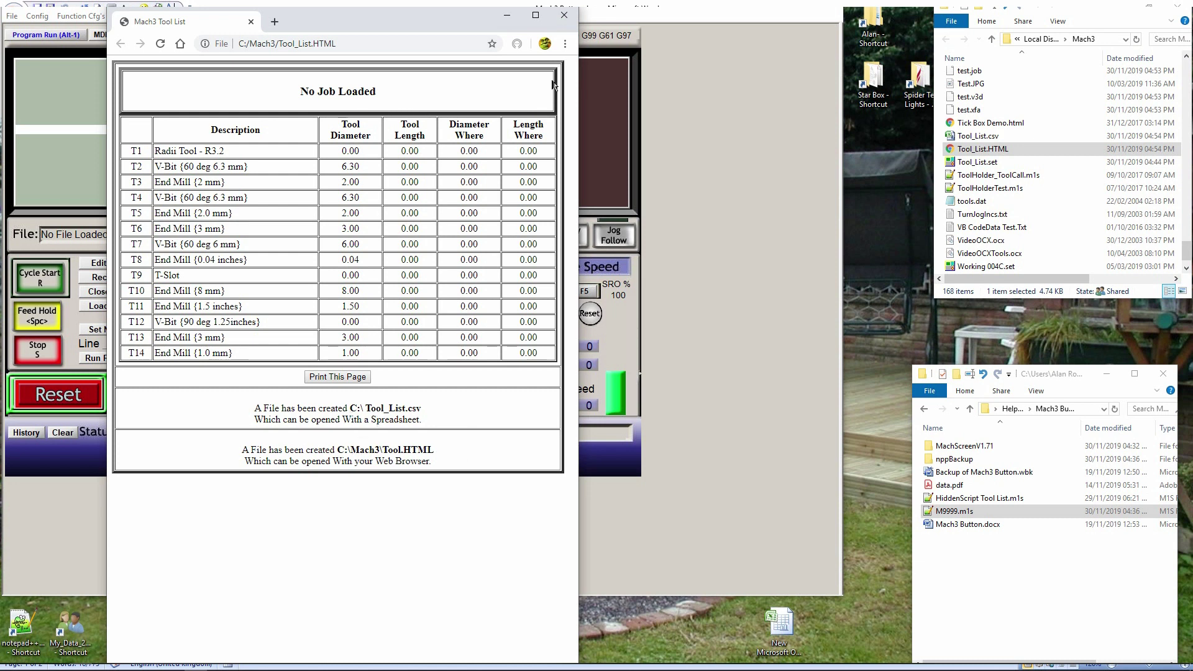
Change the Tool List button script's output name from Tool_List.HTML to Tool_List.html and save it
left_click(563, 16)
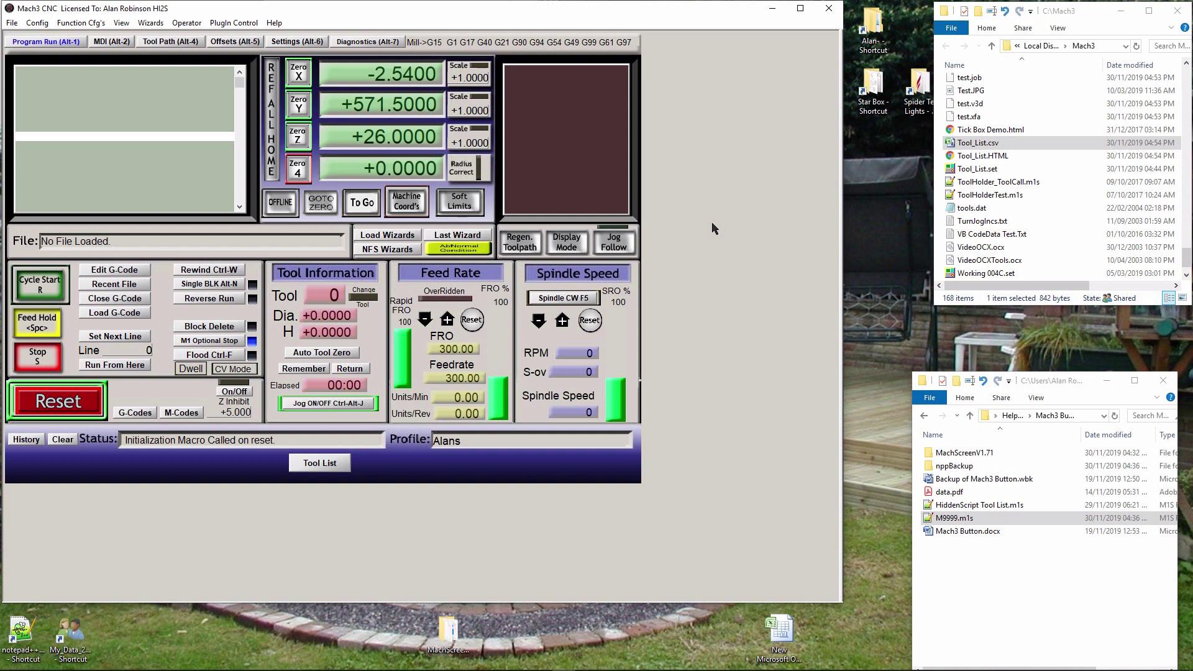
left_click(188, 23)
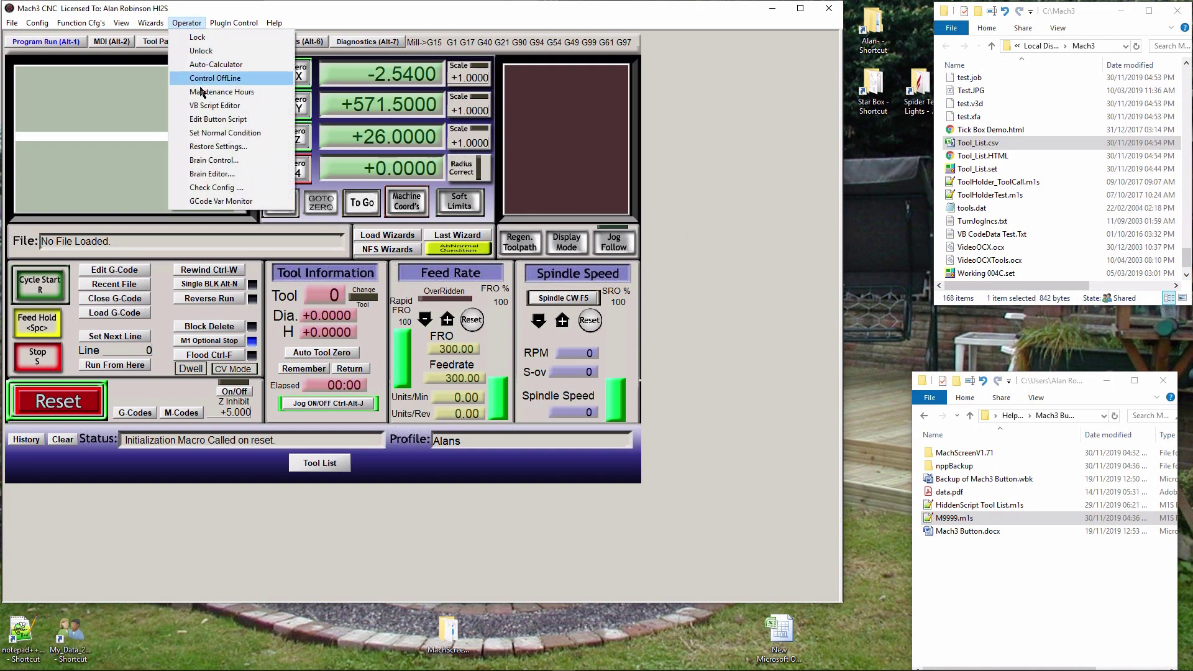
left_click(207, 119)
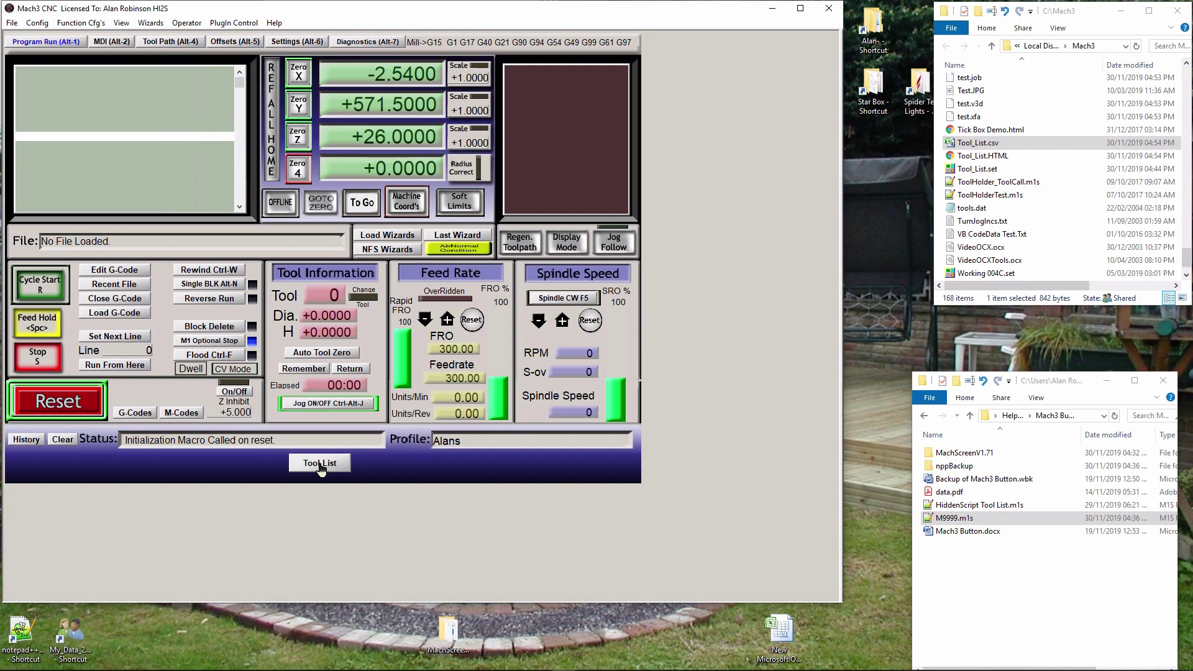
left_click(320, 463)
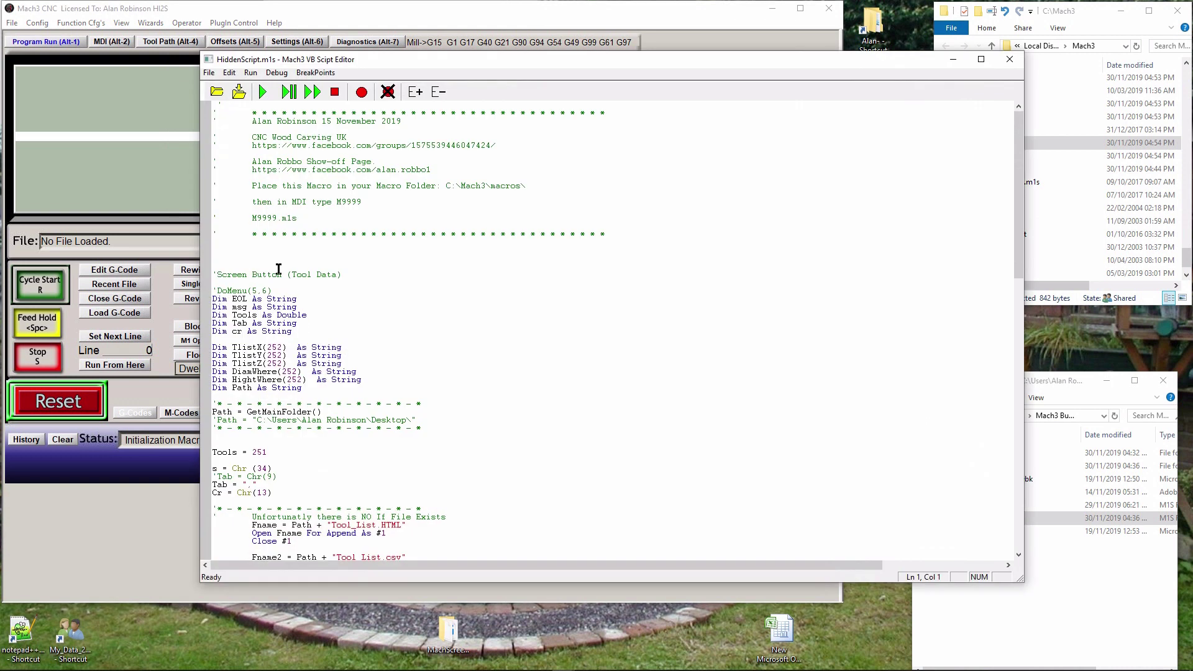
scroll(278, 274, "down", 8)
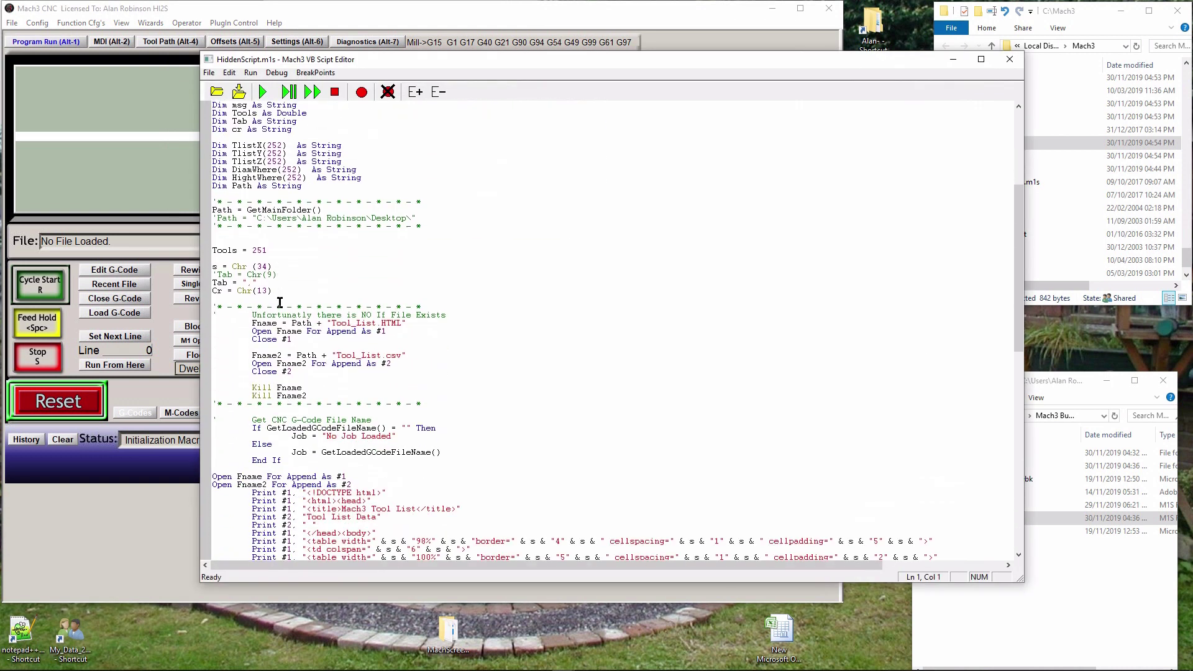
scroll(280, 302, "down", 3)
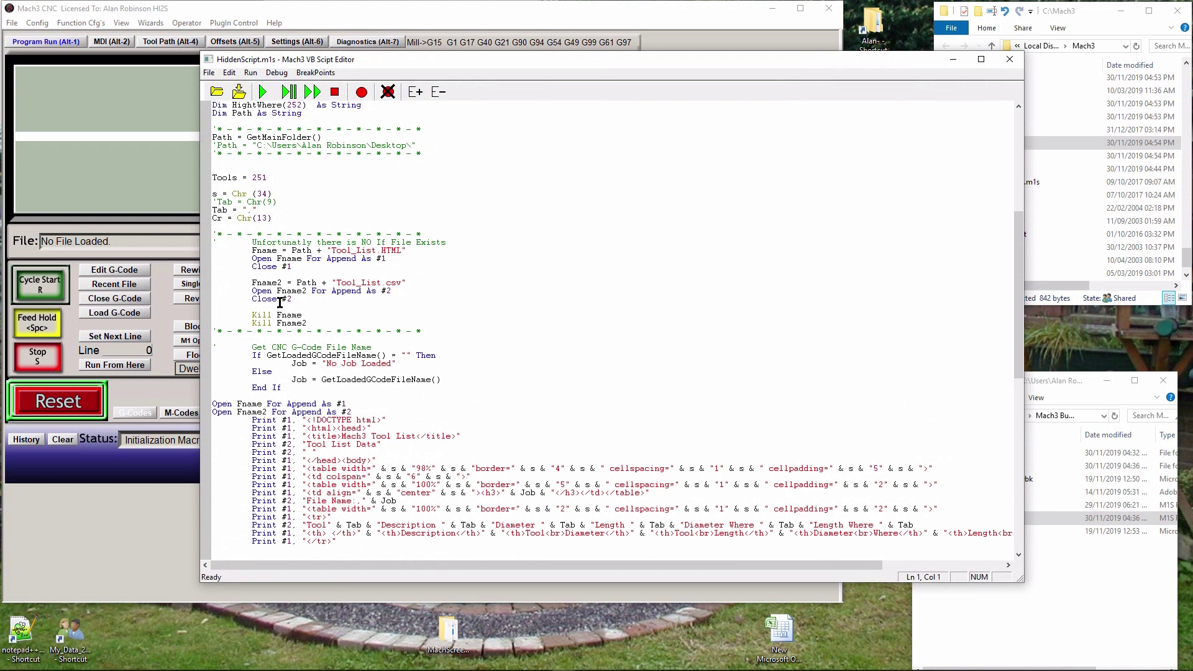
left_click(400, 251)
left_click(240, 93)
left_click(1009, 60)
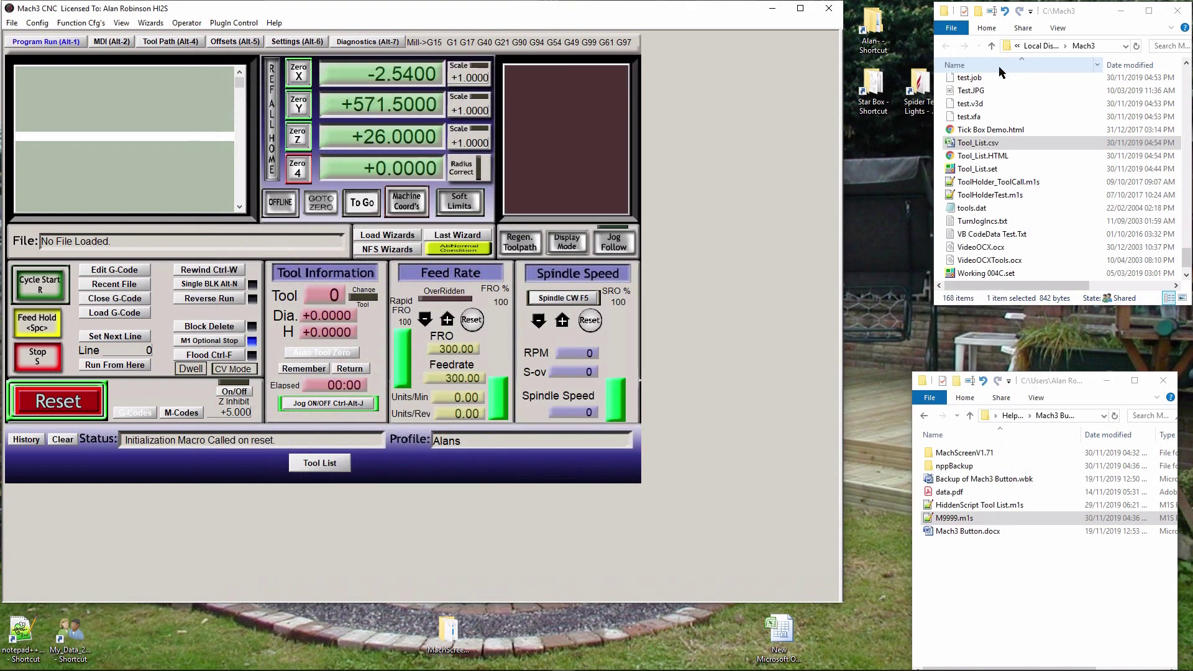
Rerun the Tool List to regenerate Tool_List.csv and Tool_List.html, then save the current screen layout
left_click(319, 465)
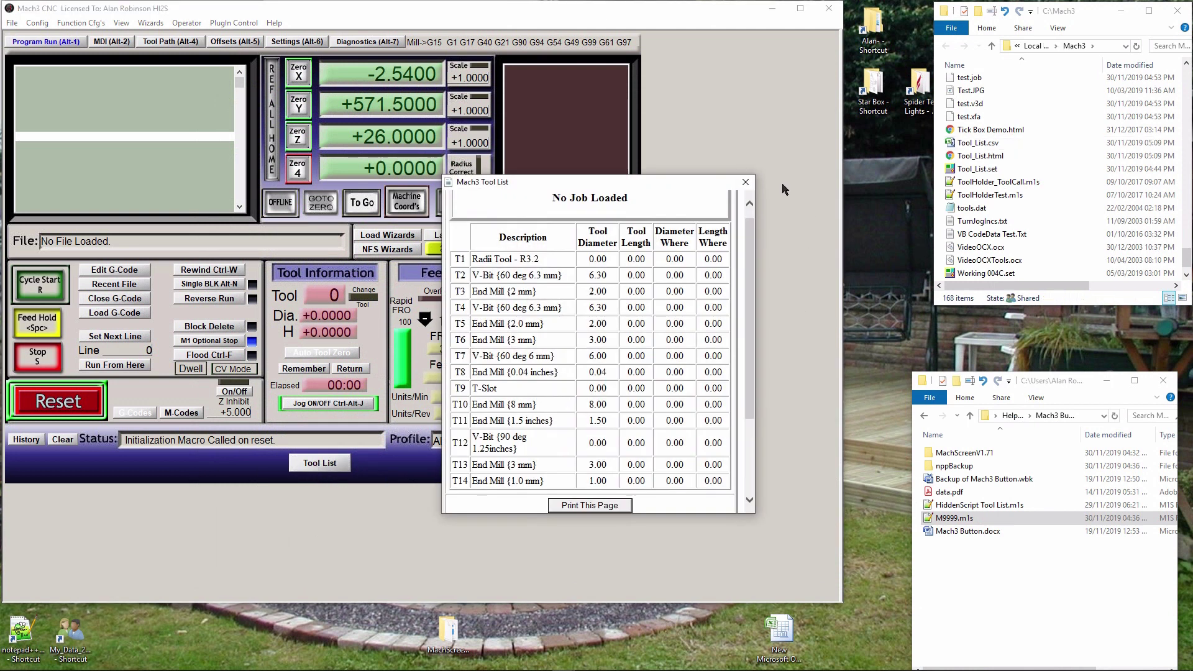
left_click(746, 184)
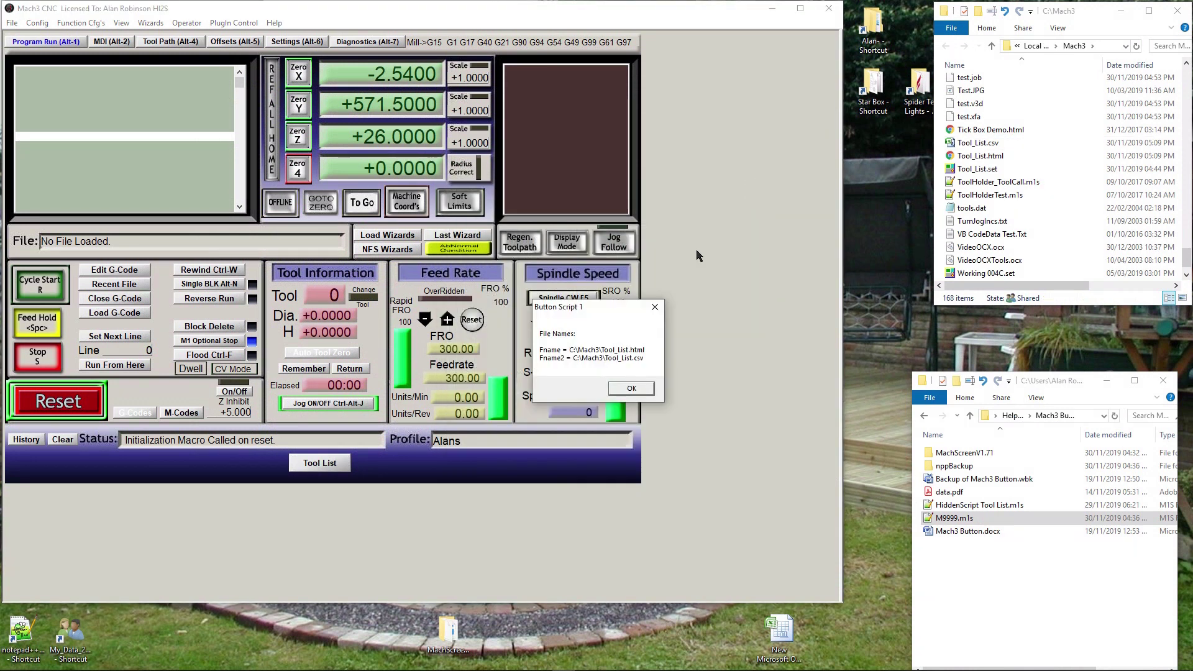
left_click(631, 391)
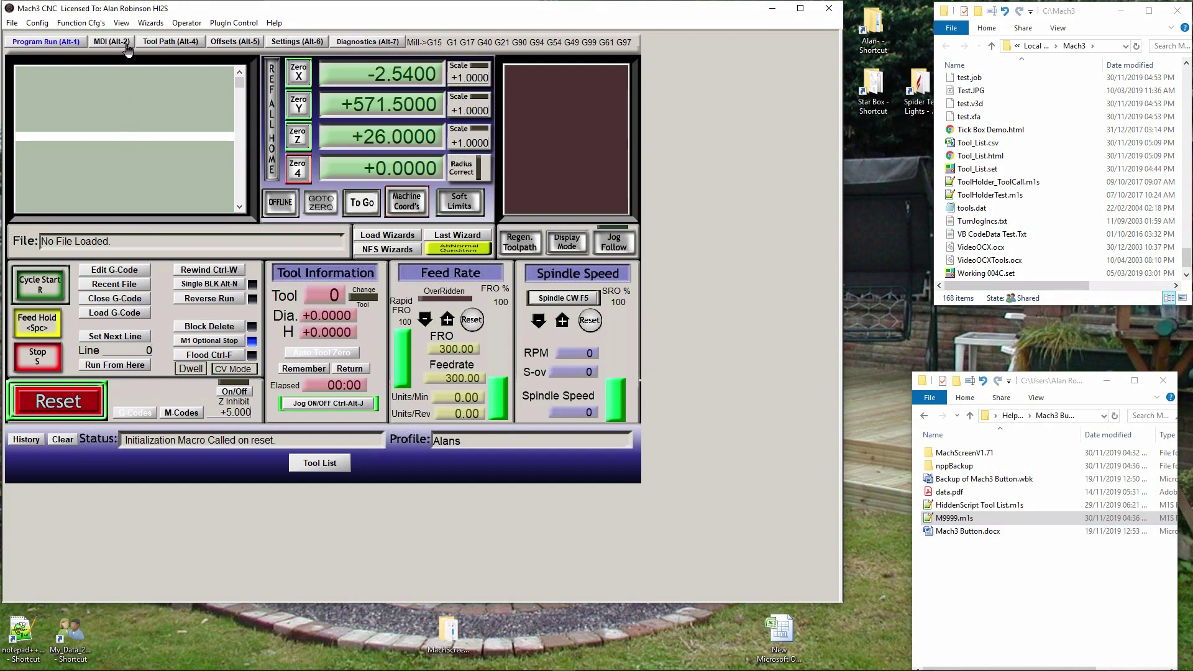
left_click(121, 23)
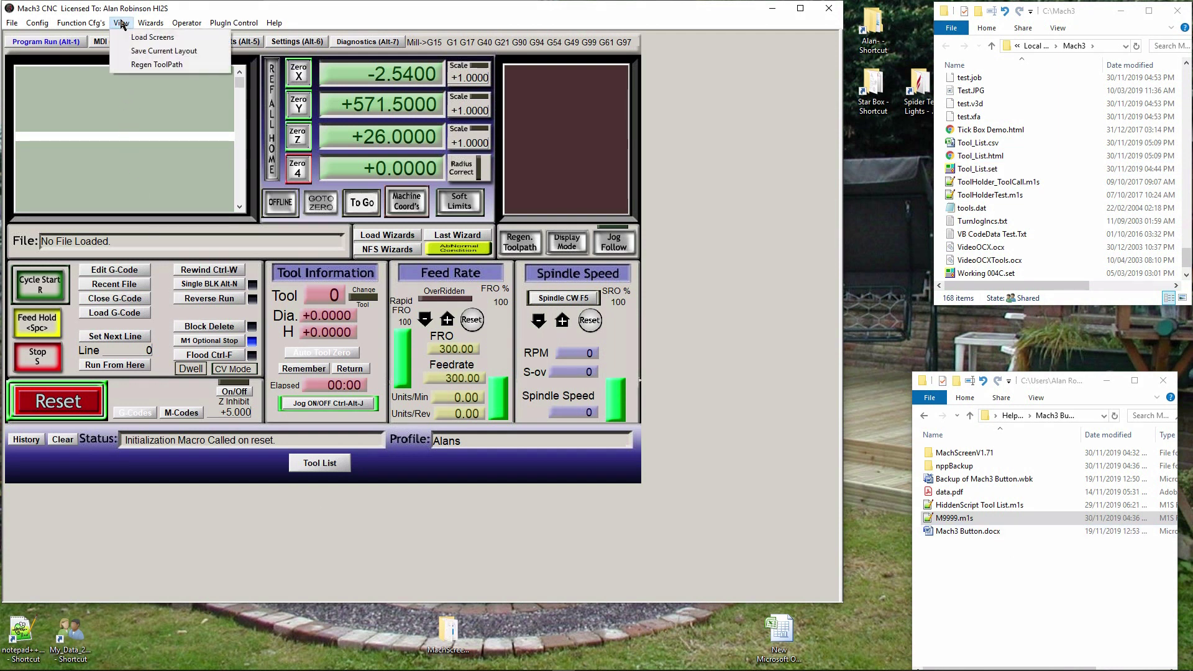
left_click(140, 54)
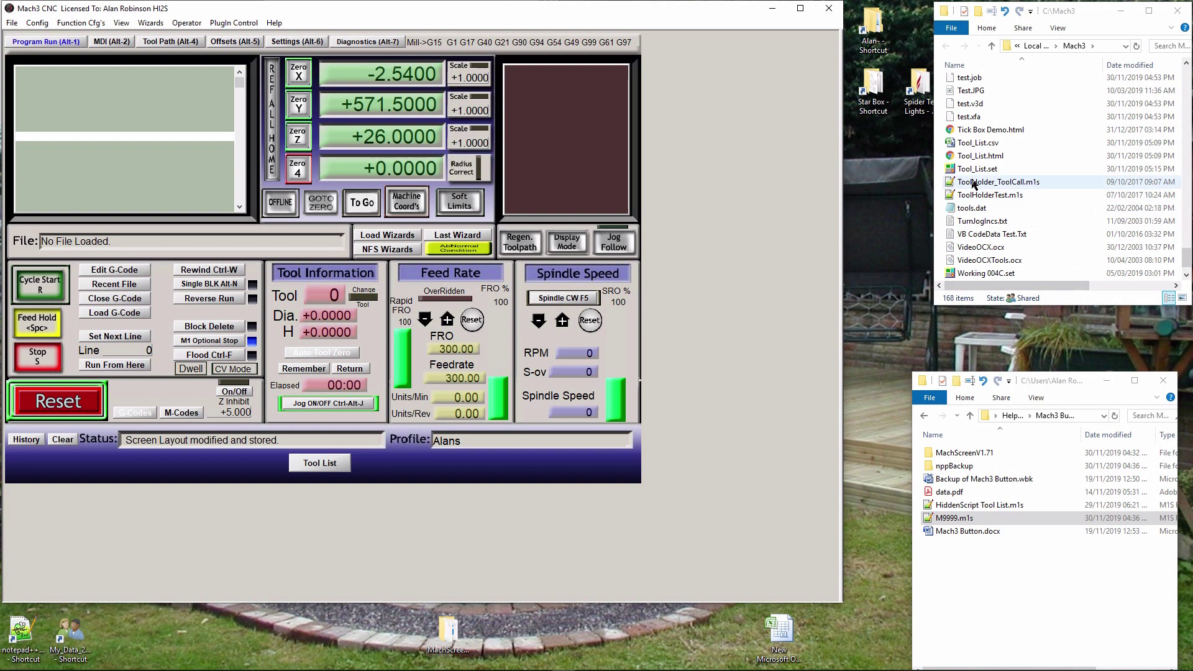
Open Tool_List.csv in Excel and autofit the title and description columns
left_click(969, 146)
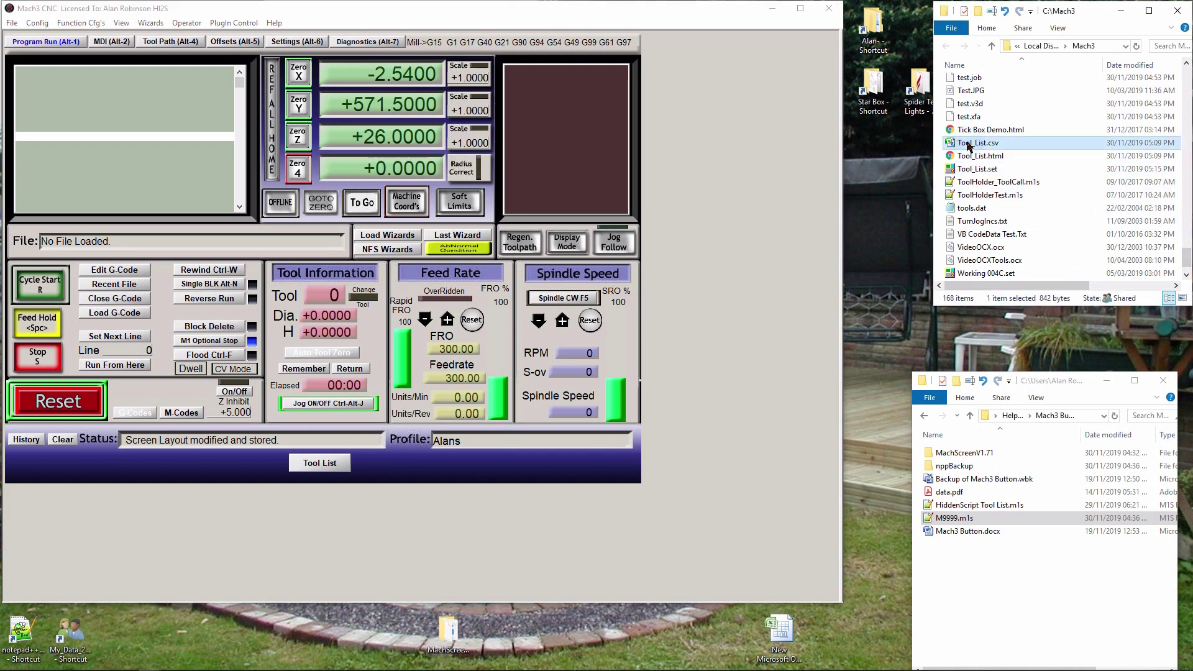
double_click(969, 144)
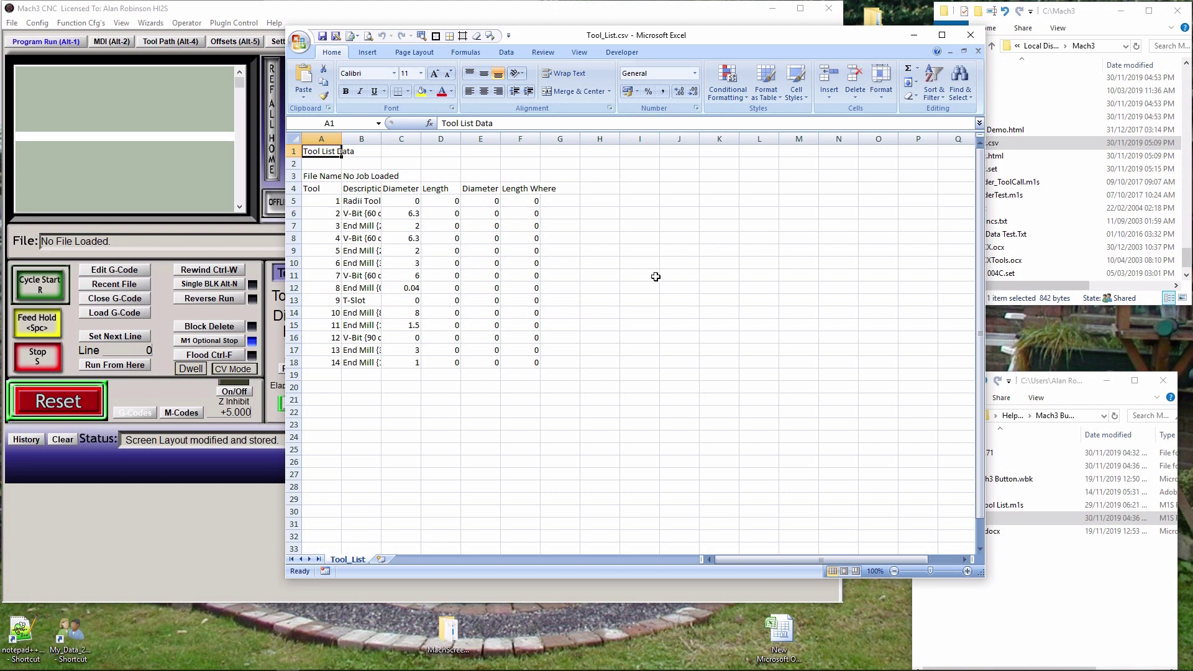
double_click(340, 139)
double_click(397, 139)
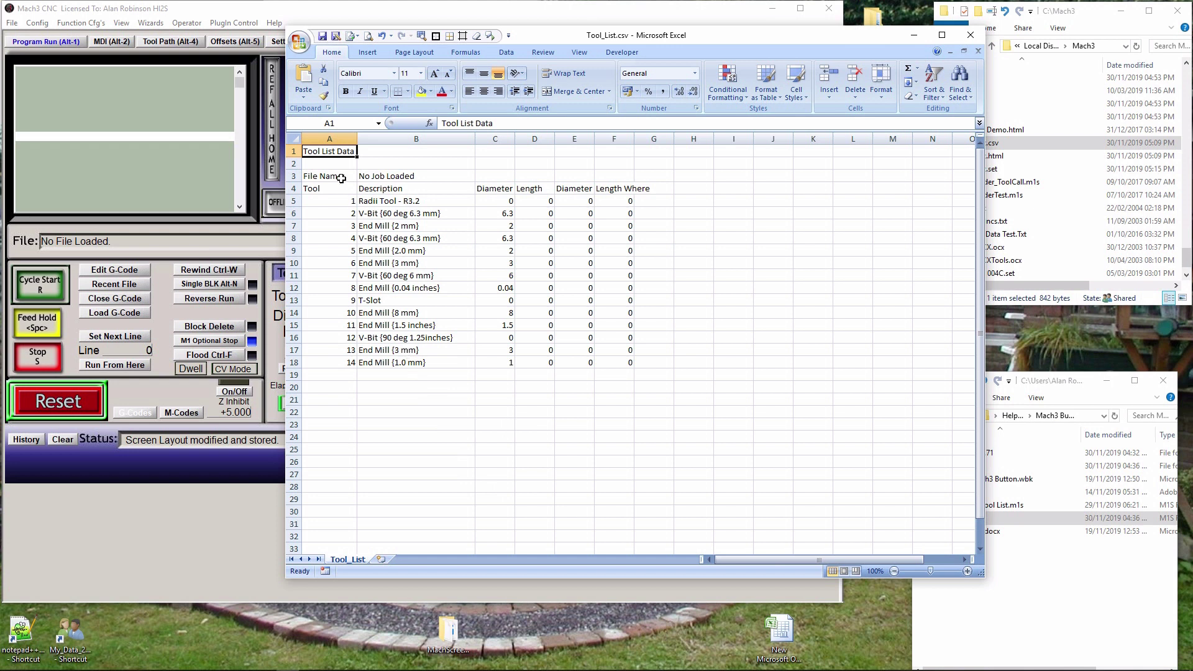
Insert a blank margin row at the top and a blank margin column on the left
left_click(299, 152)
right_click(299, 152)
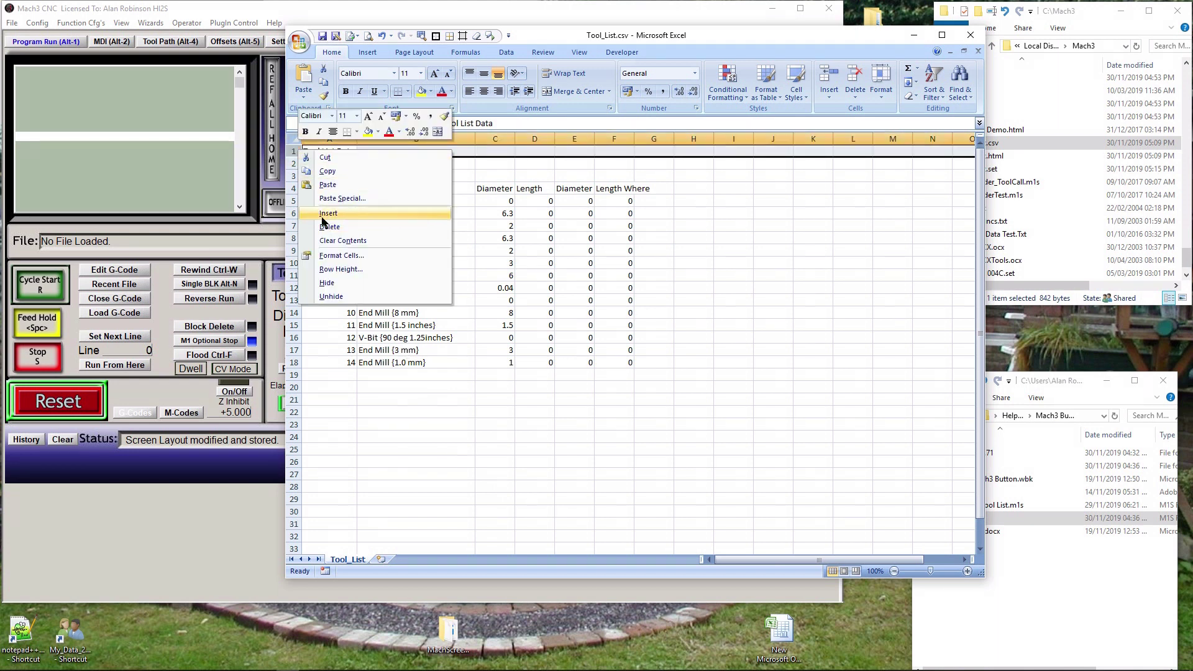
left_click(328, 213)
left_click(324, 135)
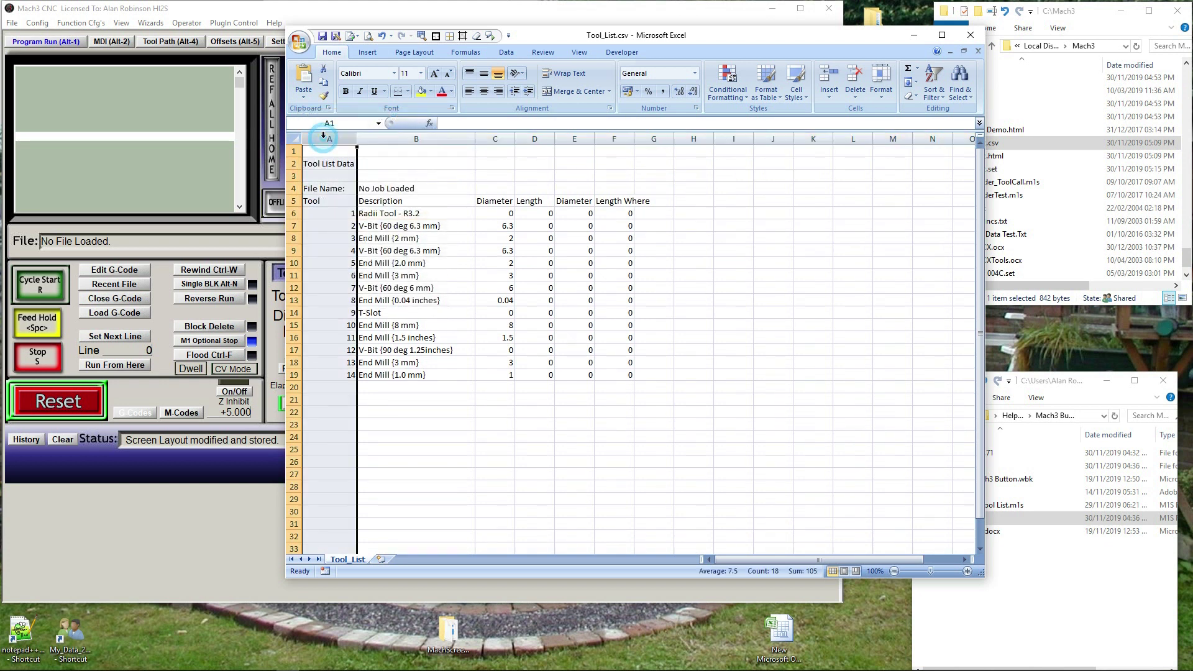
right_click(324, 137)
left_click(354, 202)
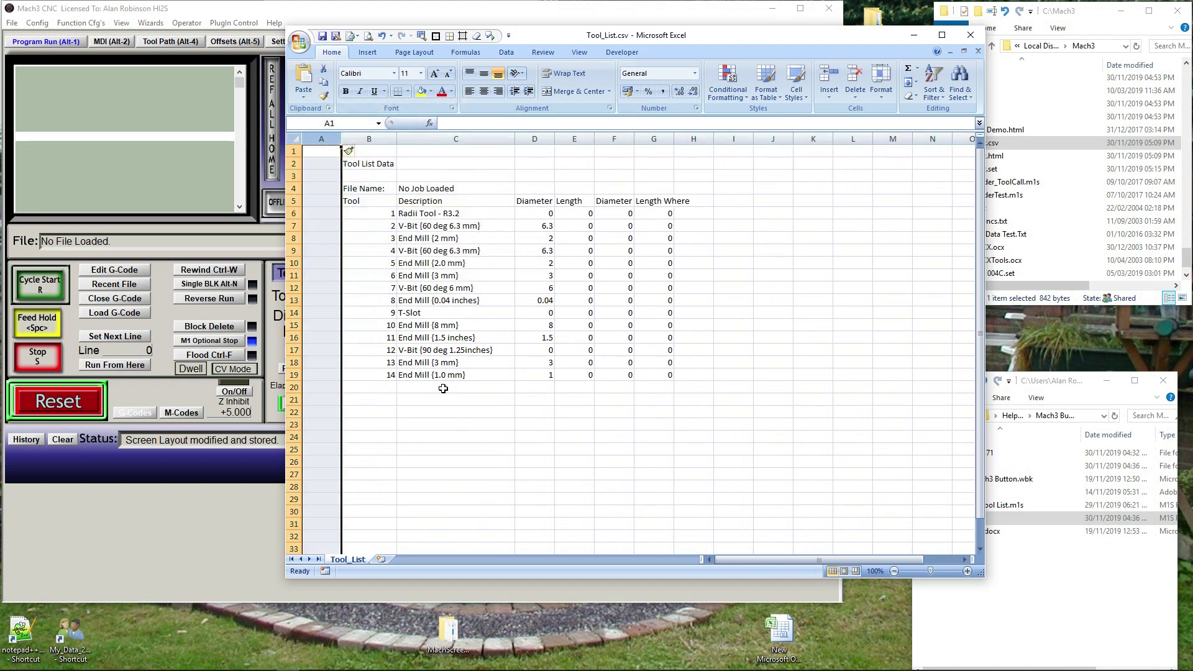
Merge and centre the title across the table at 22pt bold
left_click(454, 451)
left_click_drag(359, 163, 662, 163)
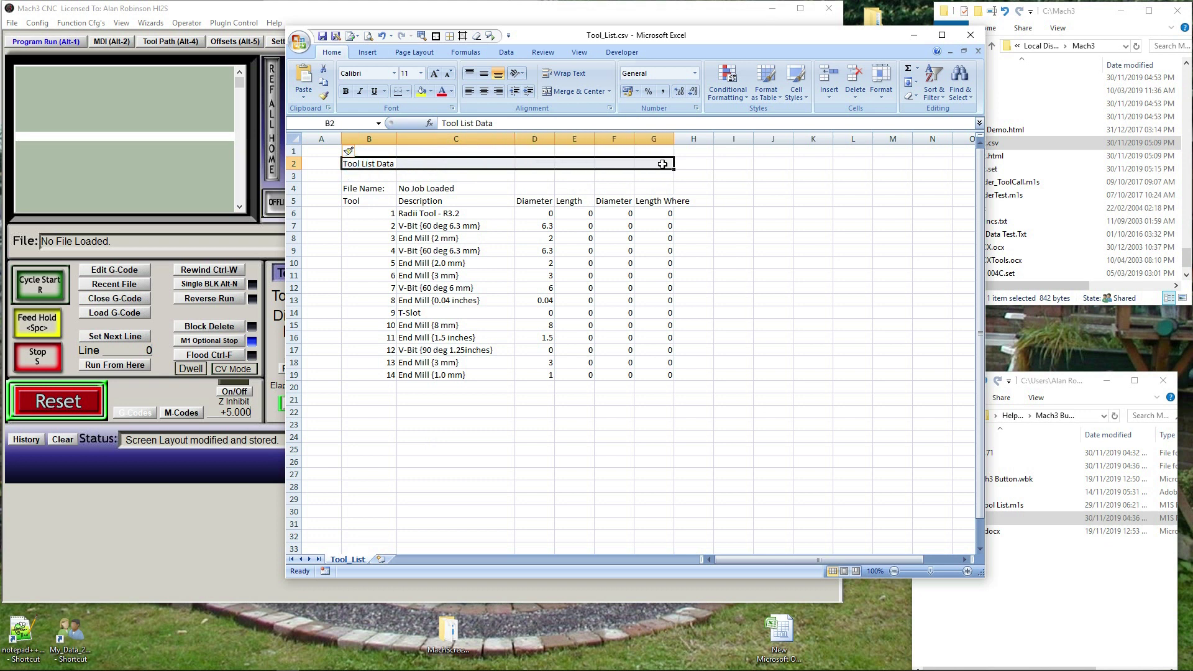
left_click(563, 93)
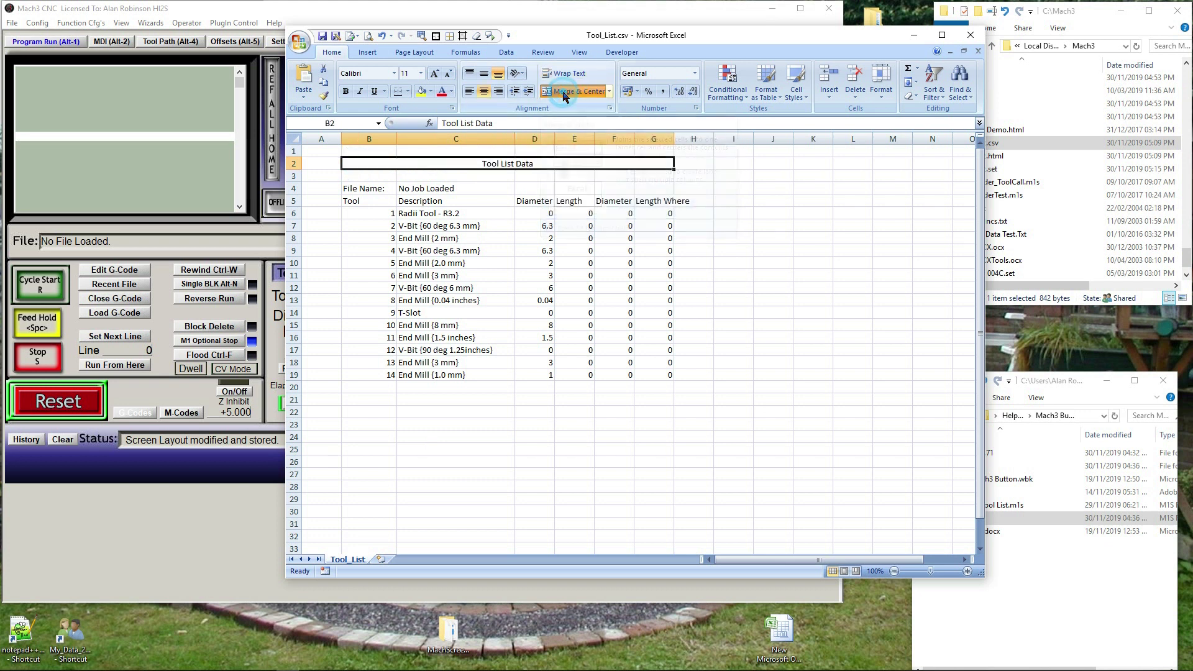
left_click(434, 74)
left_click(435, 74)
left_click(435, 74)
left_click(435, 74)
left_click(435, 74)
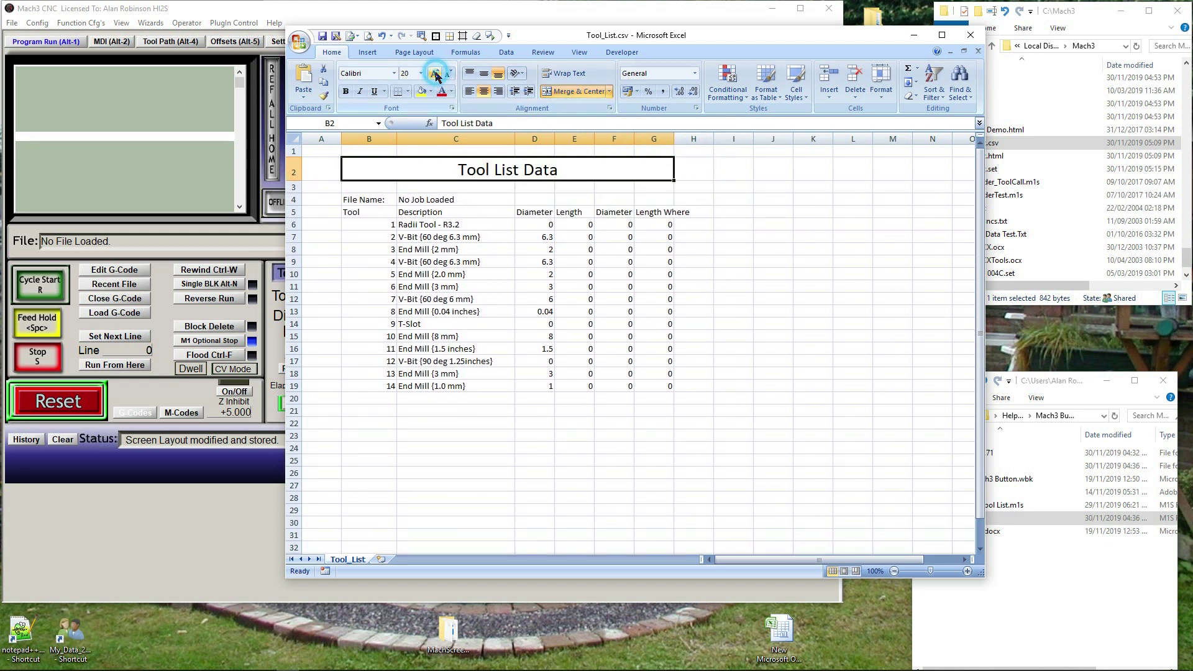
left_click(435, 74)
left_click(345, 91)
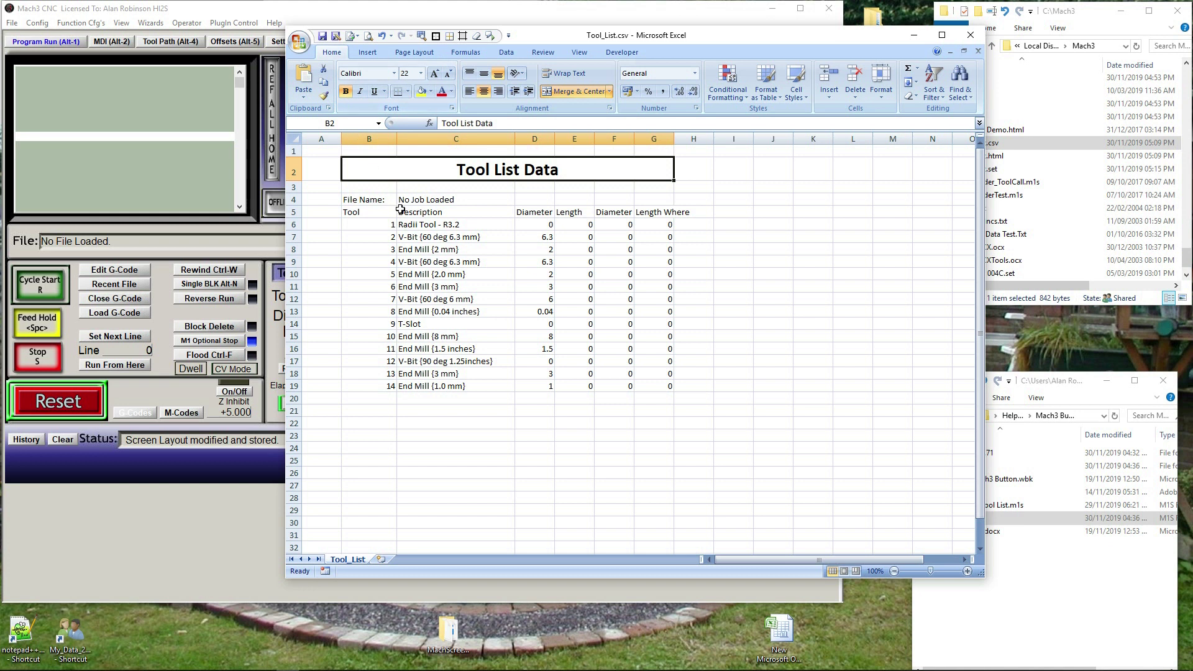
Merge and centre the 'No Job Loaded' cells C4:G4 at 16pt
left_click_drag(418, 200, 642, 199)
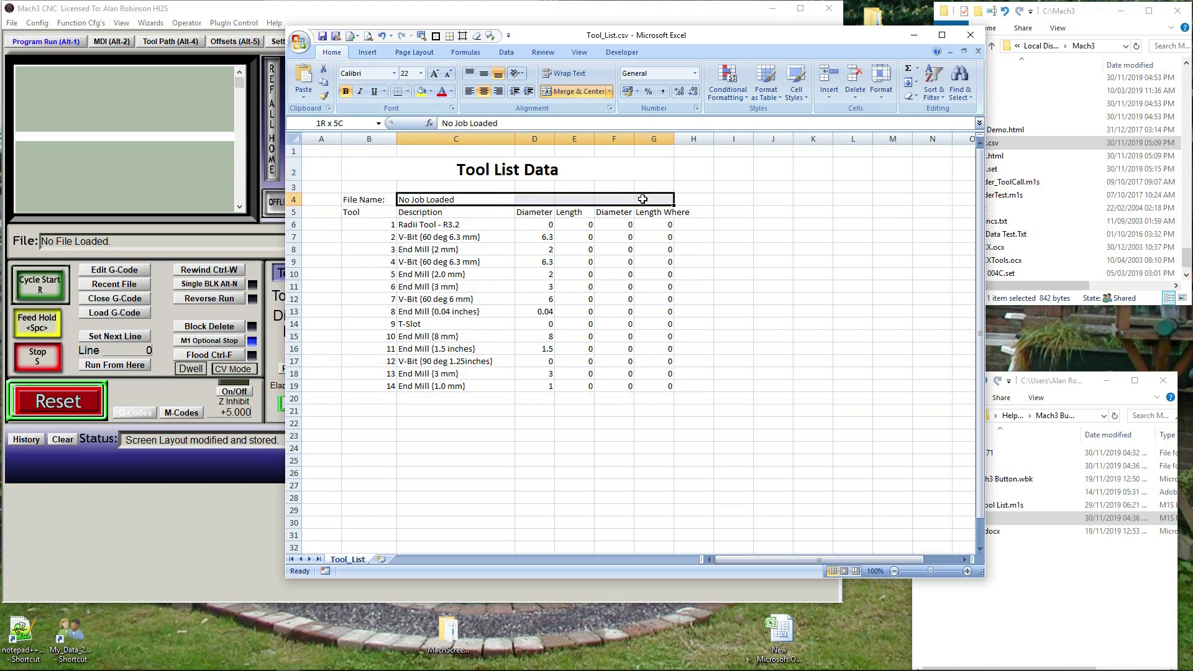
left_click(483, 92)
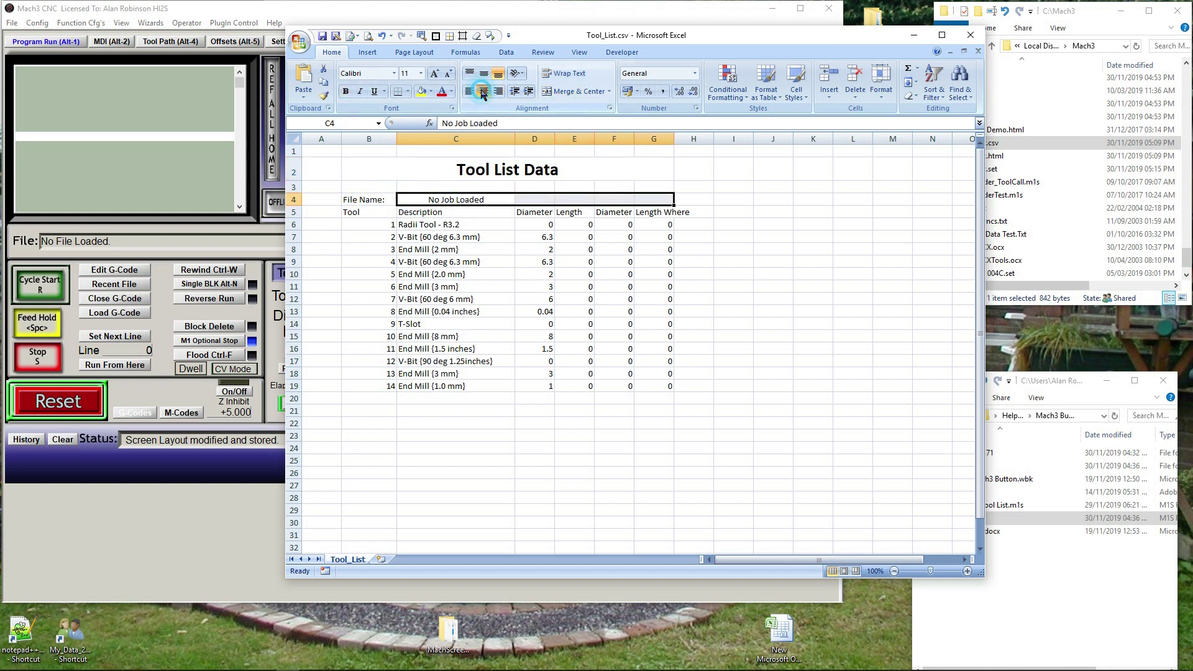
left_click(568, 93)
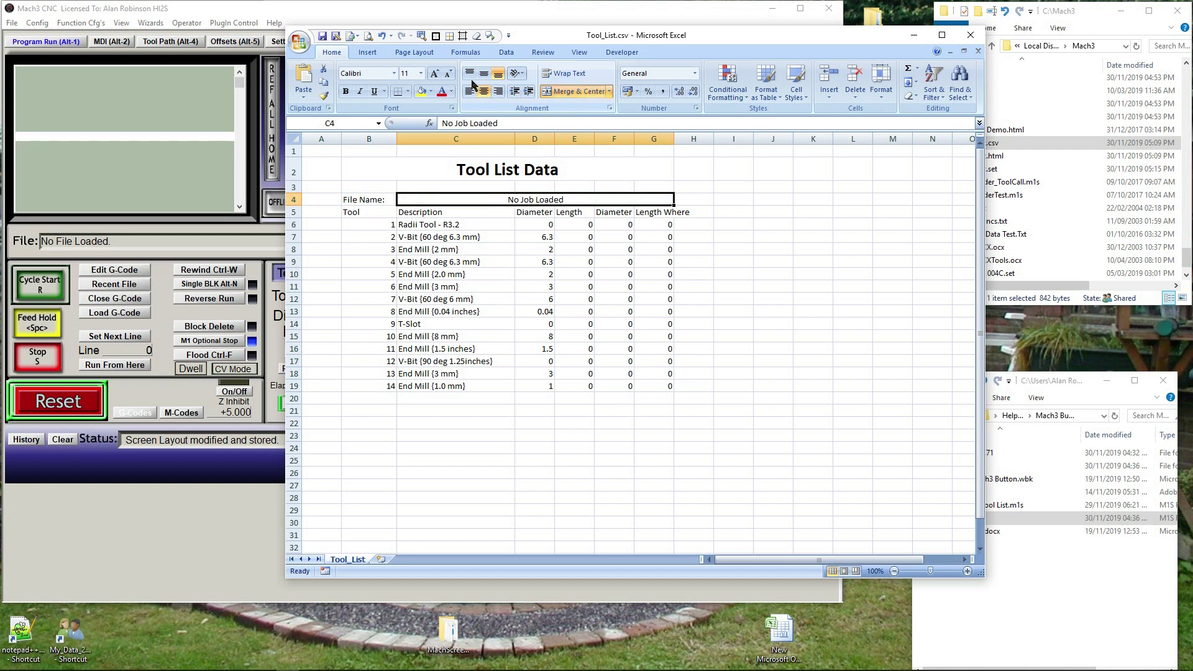
left_click(434, 73)
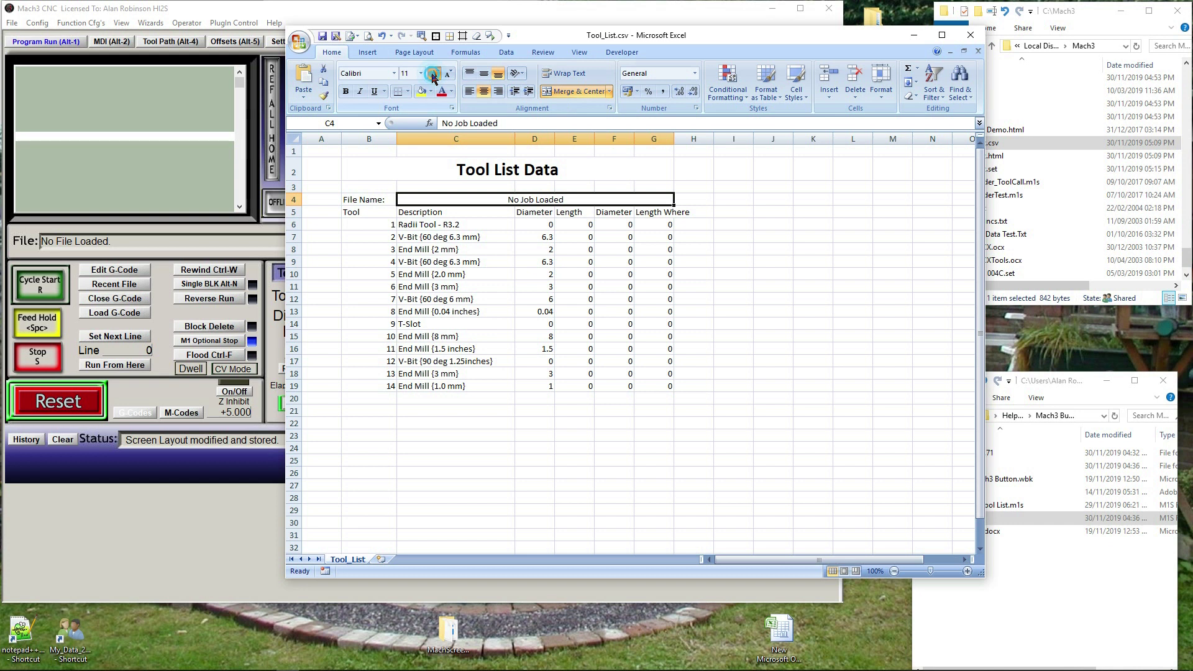
left_click(434, 74)
left_click(434, 73)
left_click(439, 448)
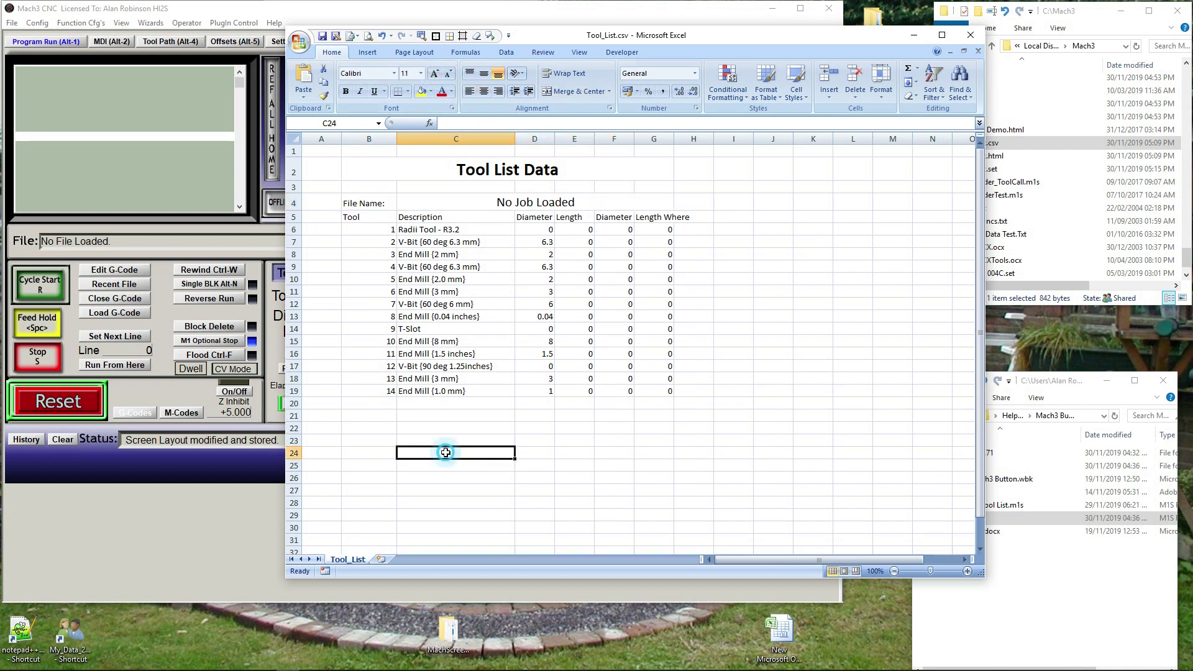
Wrap the column headers and centre them horizontally and vertically
left_click_drag(358, 219, 648, 215)
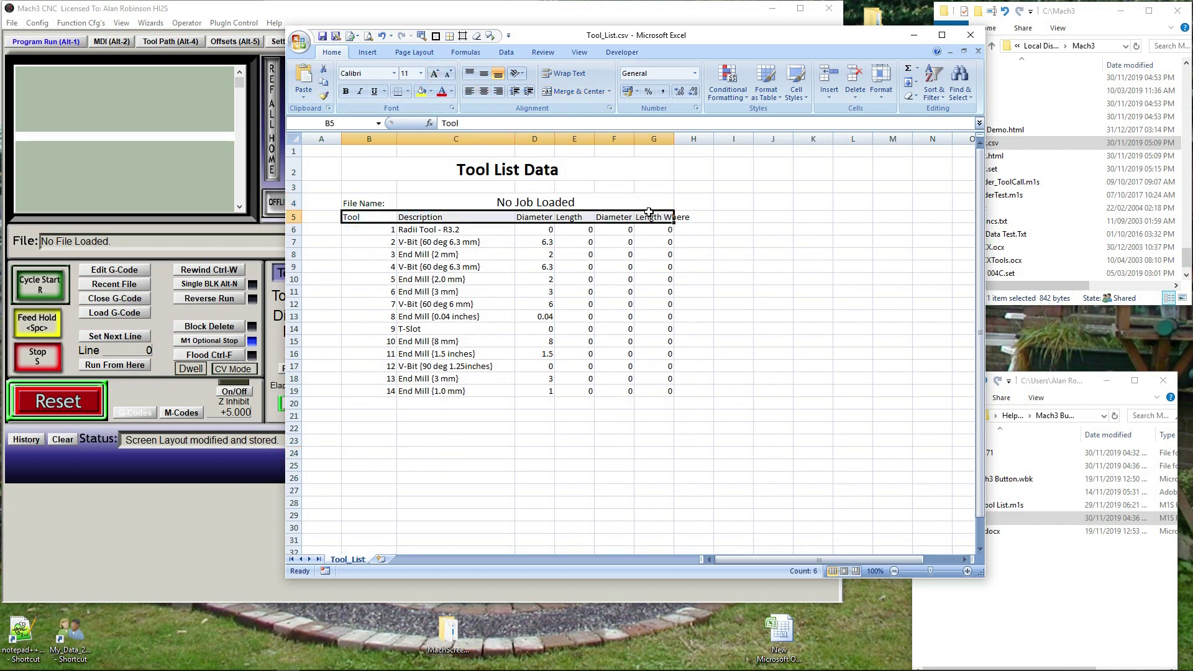
left_click(567, 74)
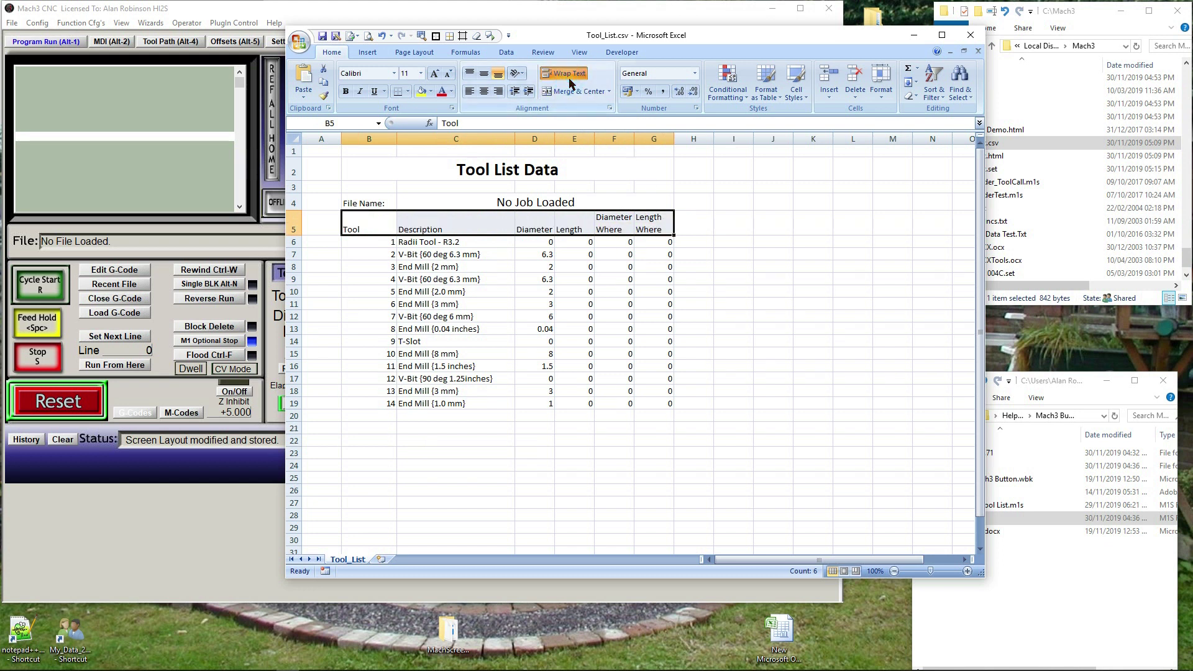
left_click(484, 91)
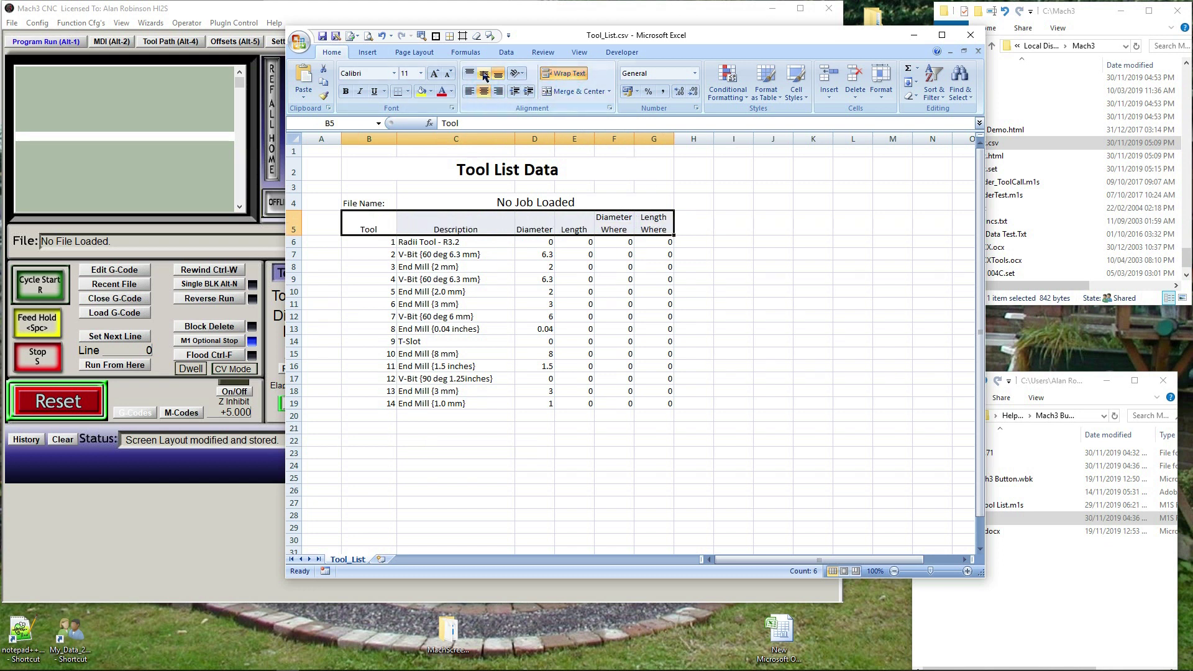
left_click(484, 74)
left_click(471, 479)
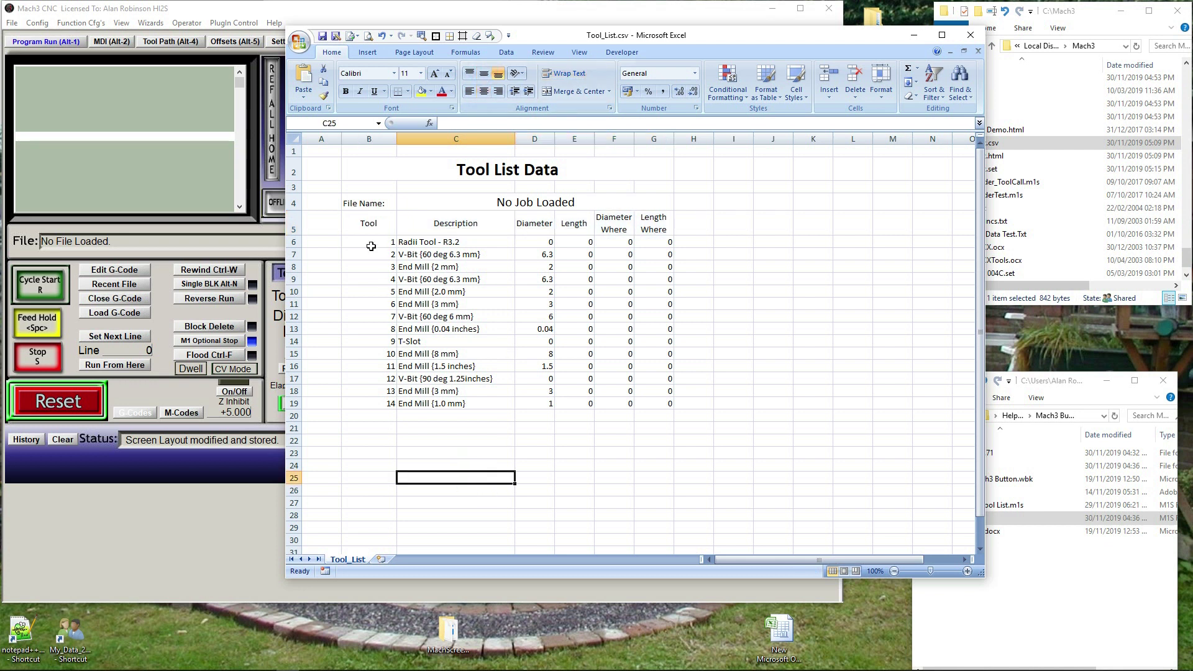
Centre the tool numbers in column B
left_click_drag(373, 242, 367, 400)
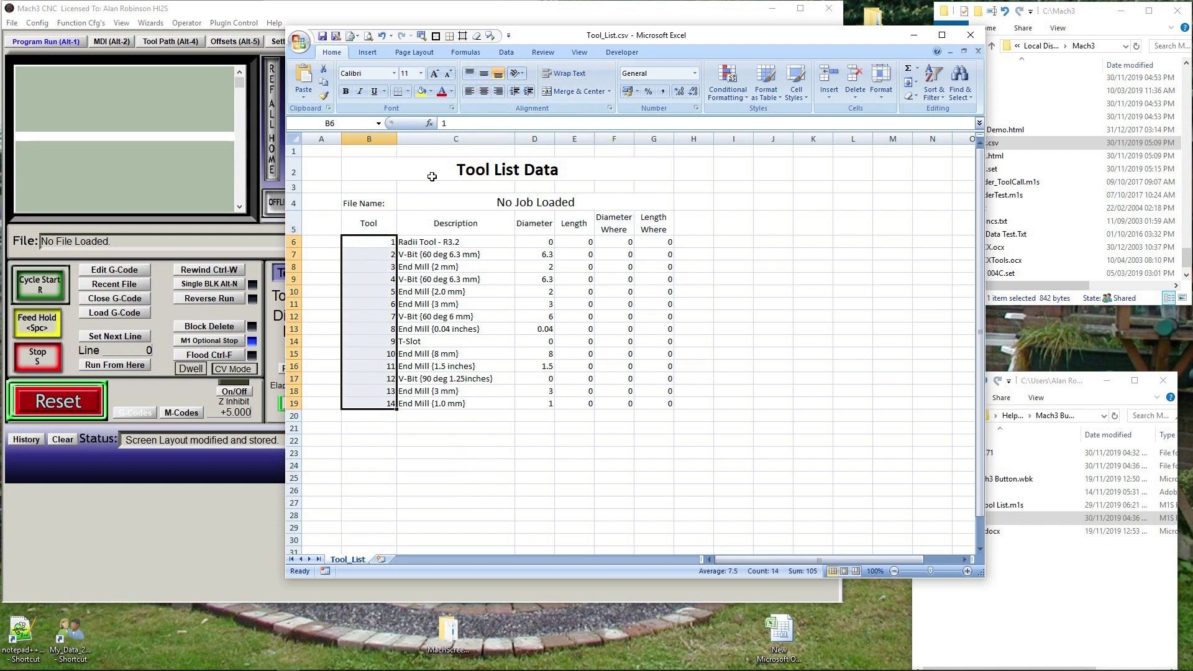
left_click(484, 91)
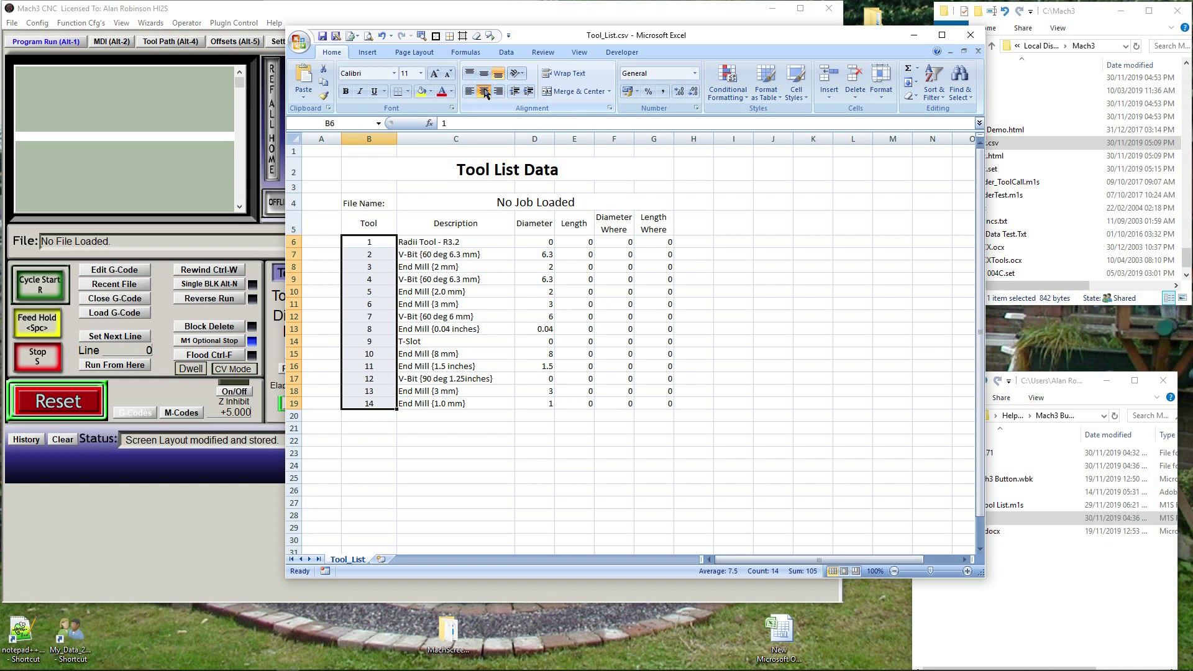
left_click(475, 458)
left_click_drag(529, 241, 647, 404)
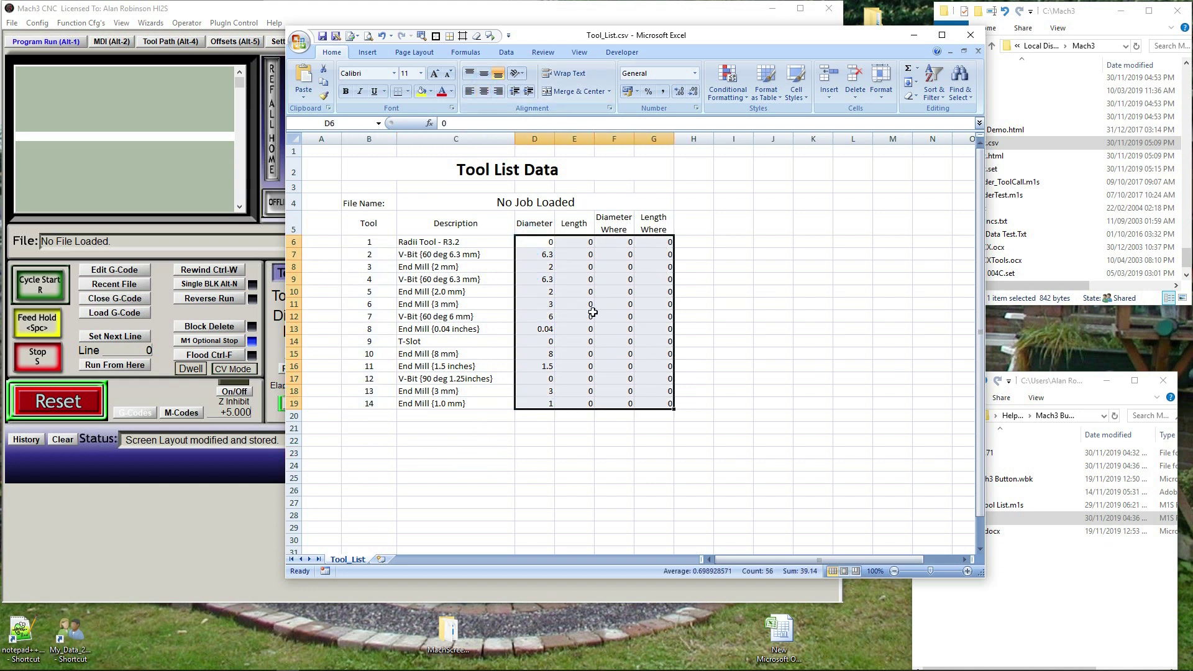
Format the D6:G19 values as Number with 2 decimal places
right_click(568, 298)
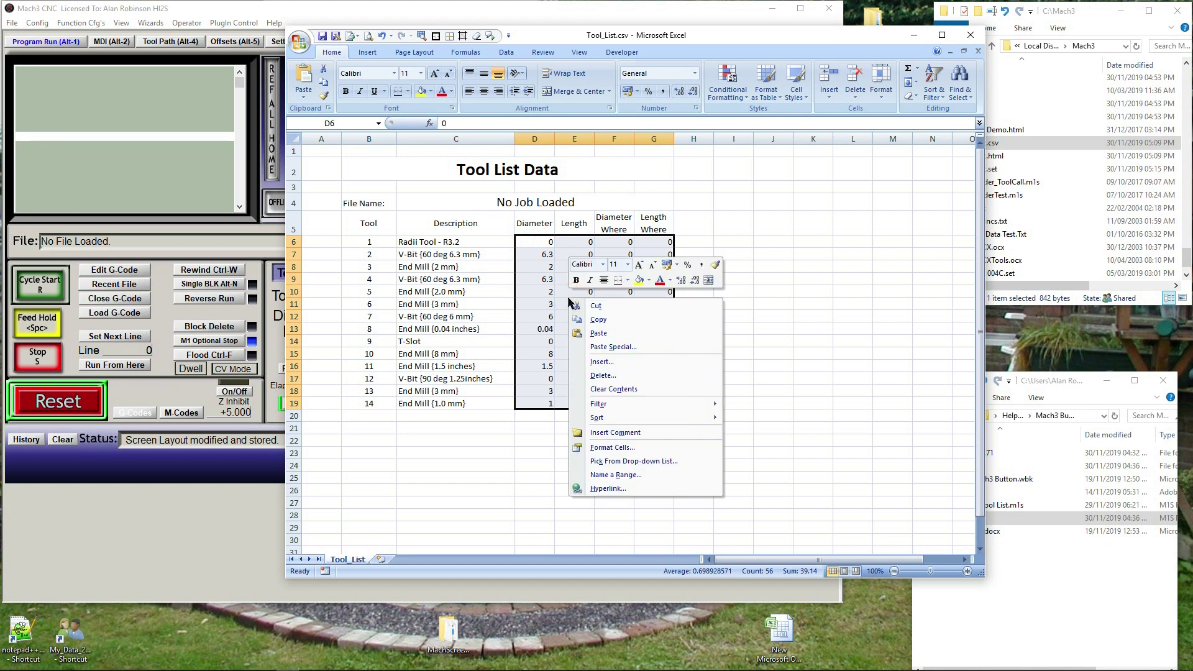
left_click(600, 448)
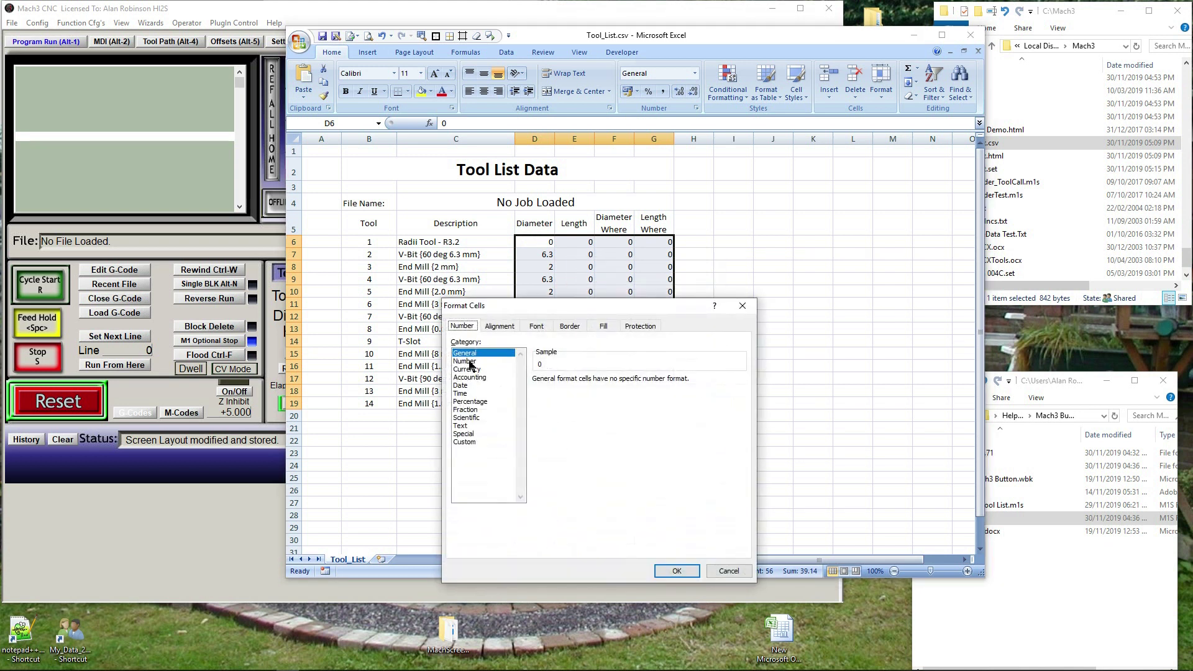
left_click(463, 361)
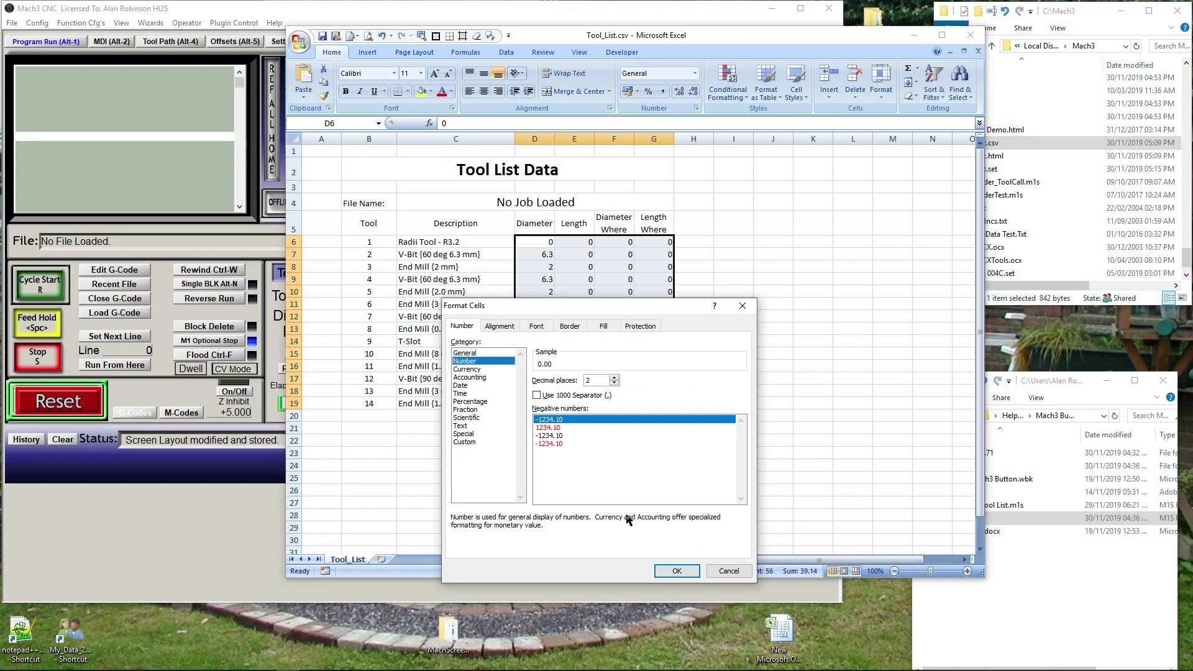
left_click(676, 571)
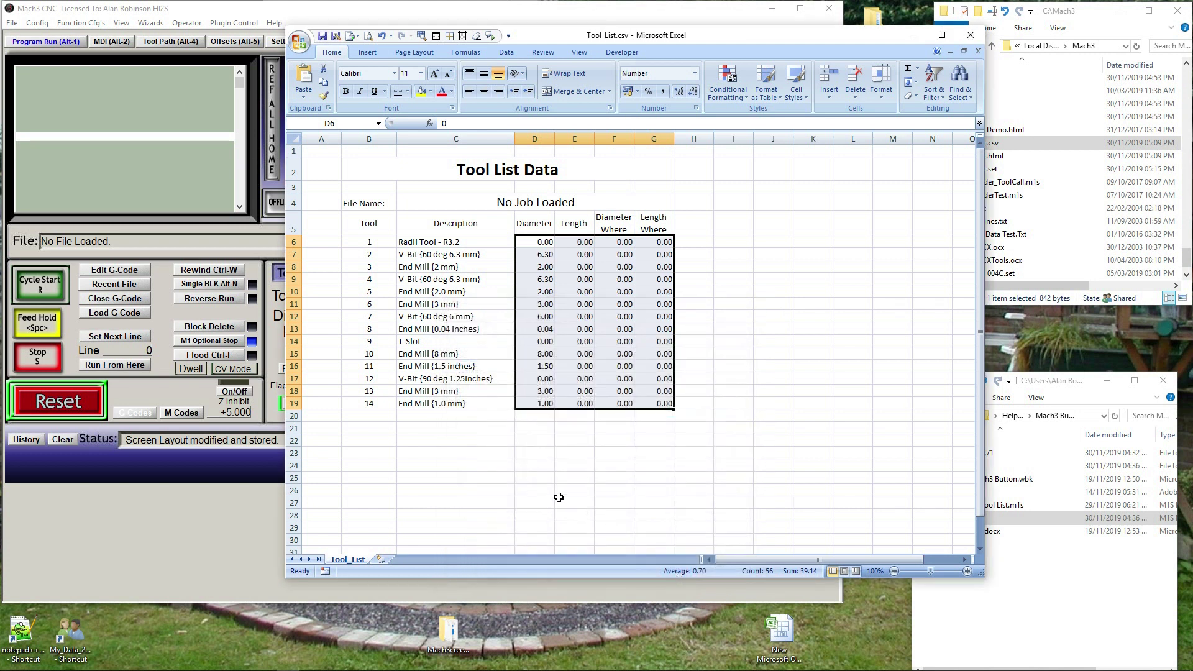
left_click(559, 500)
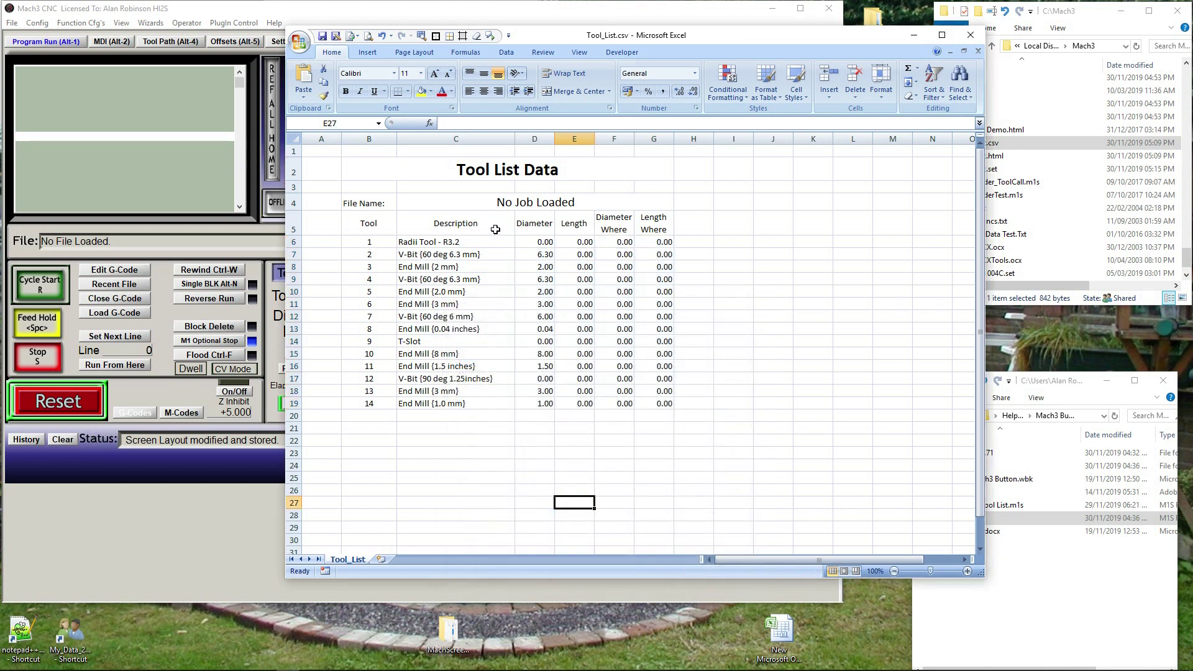
left_click_drag(365, 170, 657, 405)
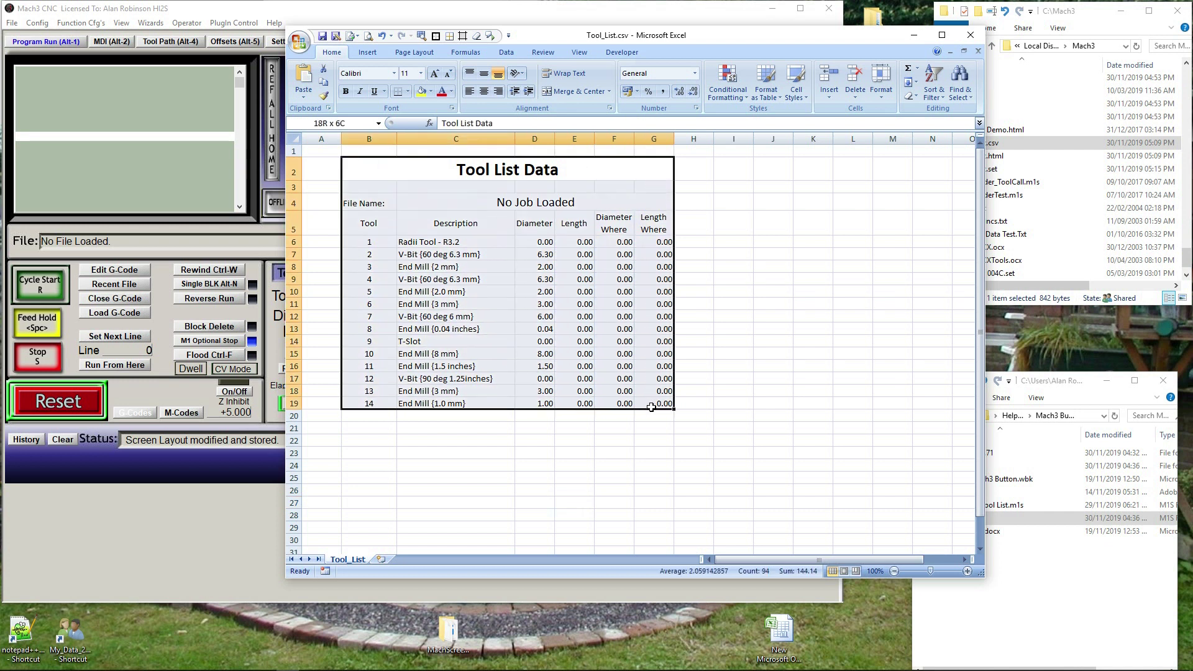
Put an outline border around the whole Tool List table
left_click(435, 36)
left_click(754, 315)
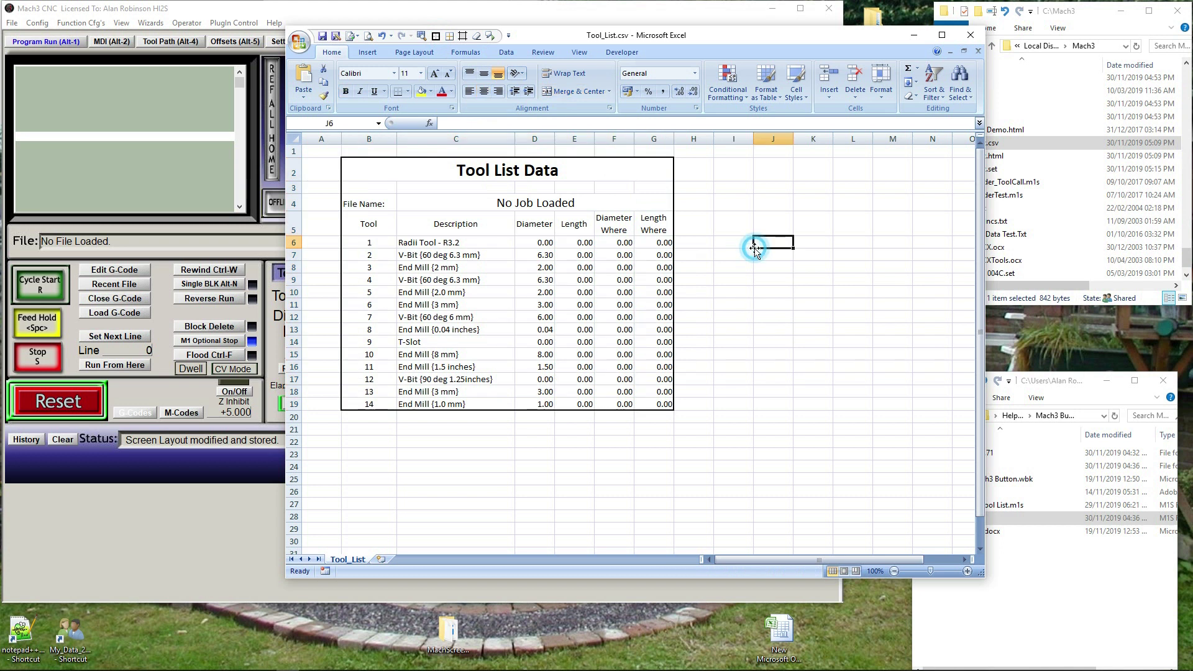
left_click_drag(354, 204, 663, 216)
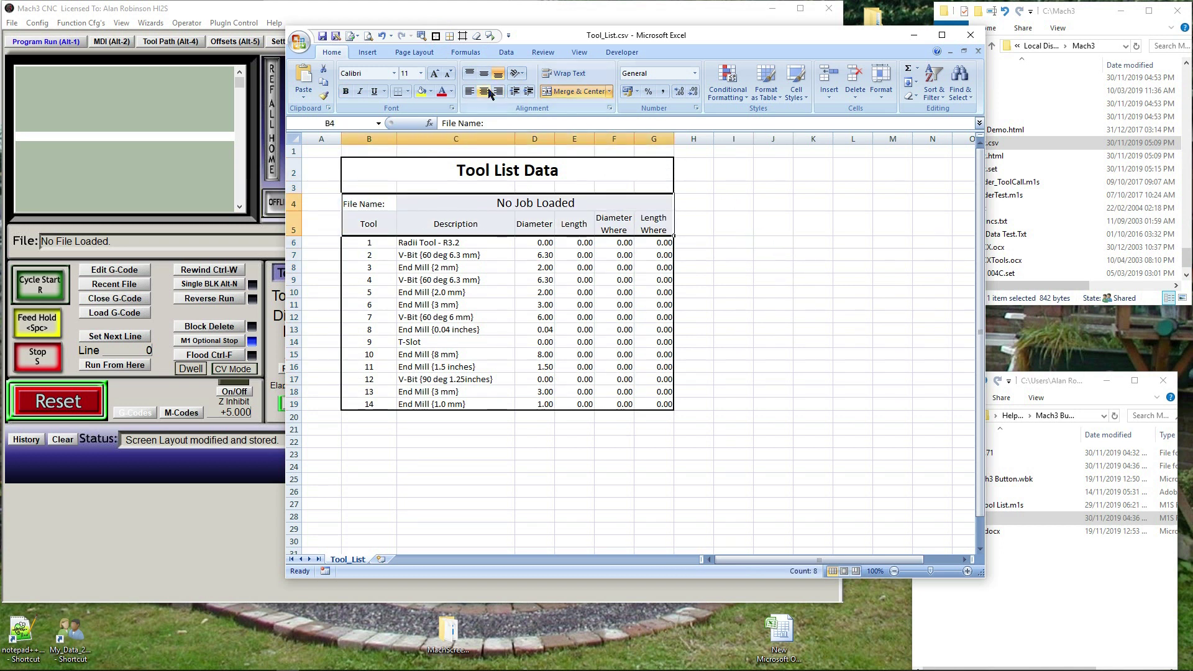
Add top and bottom borders to the File Name header row
left_click(449, 36)
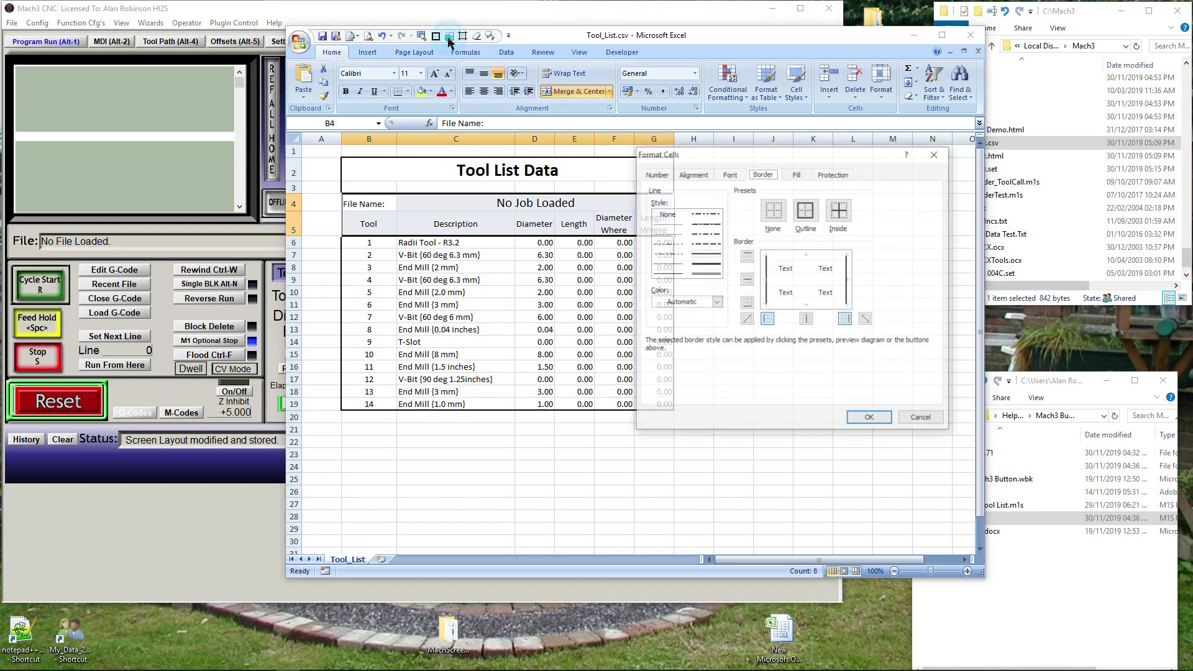
left_click(665, 273)
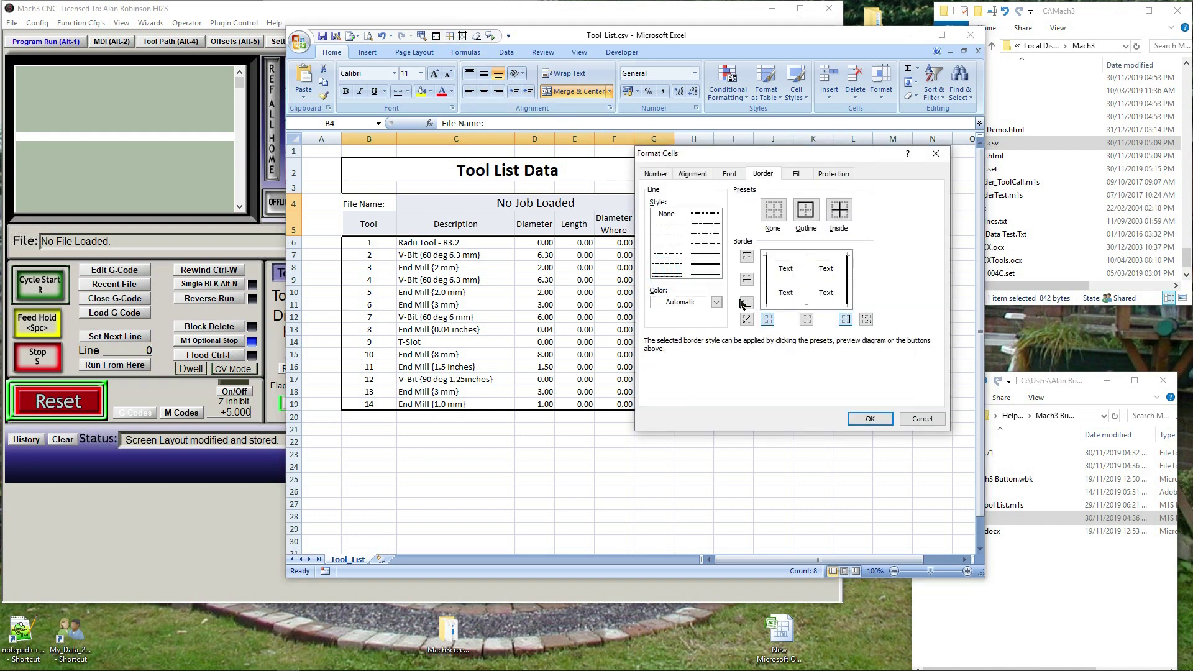
left_click(798, 259)
left_click(799, 304)
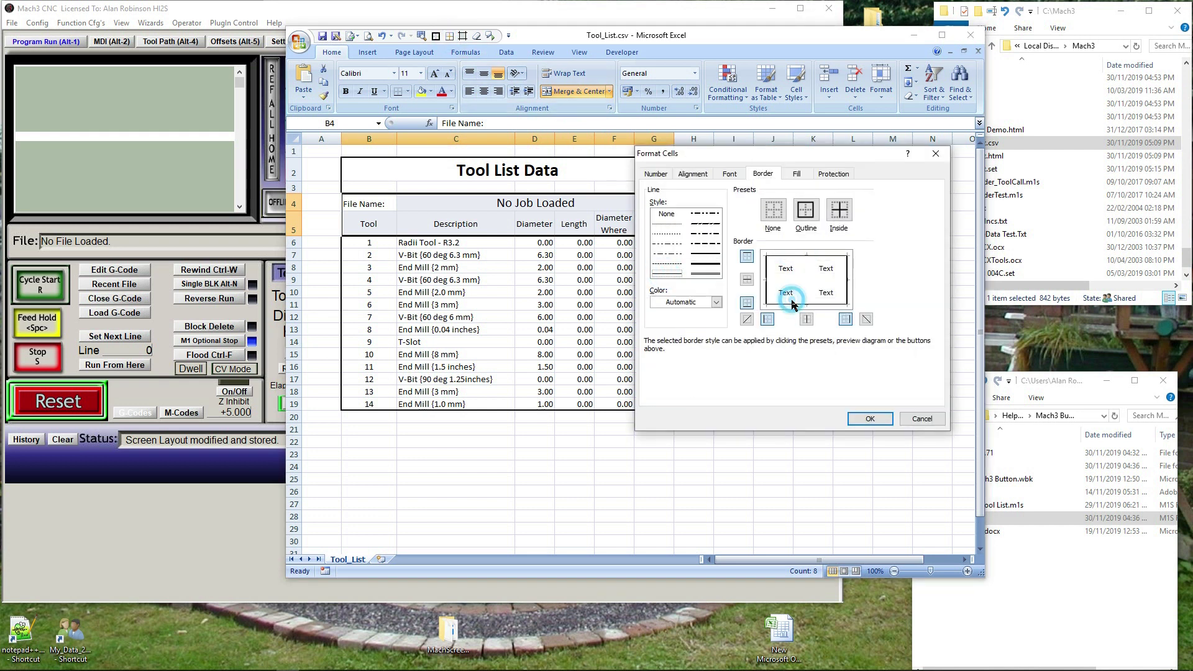
left_click(869, 420)
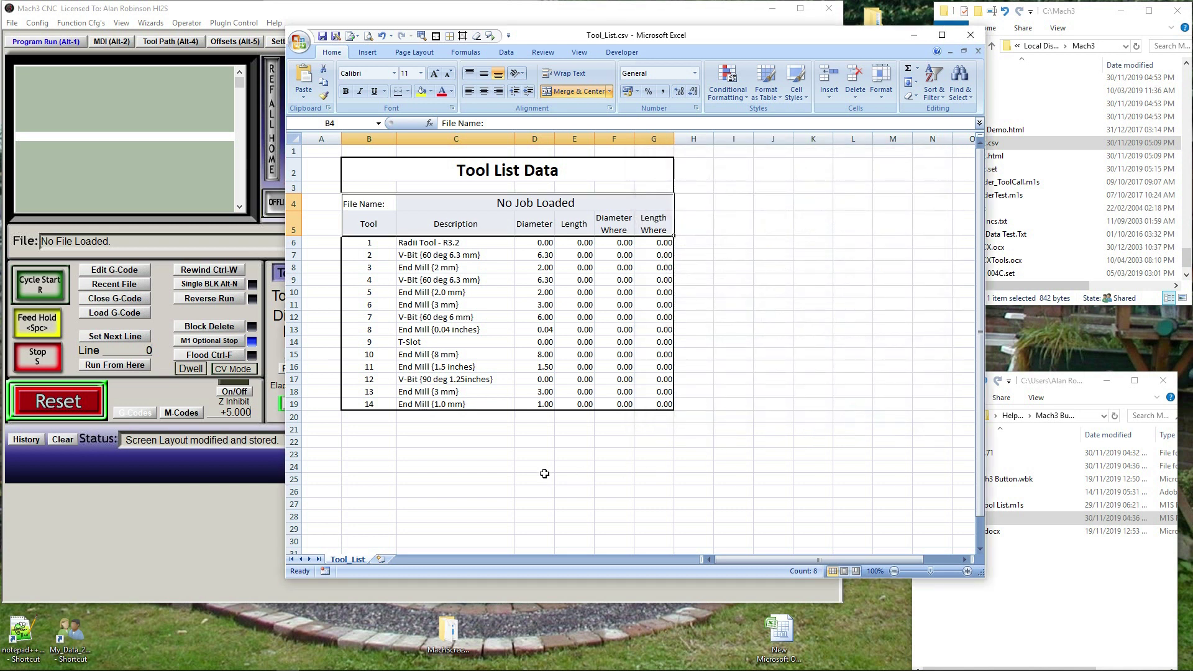
left_click(539, 475)
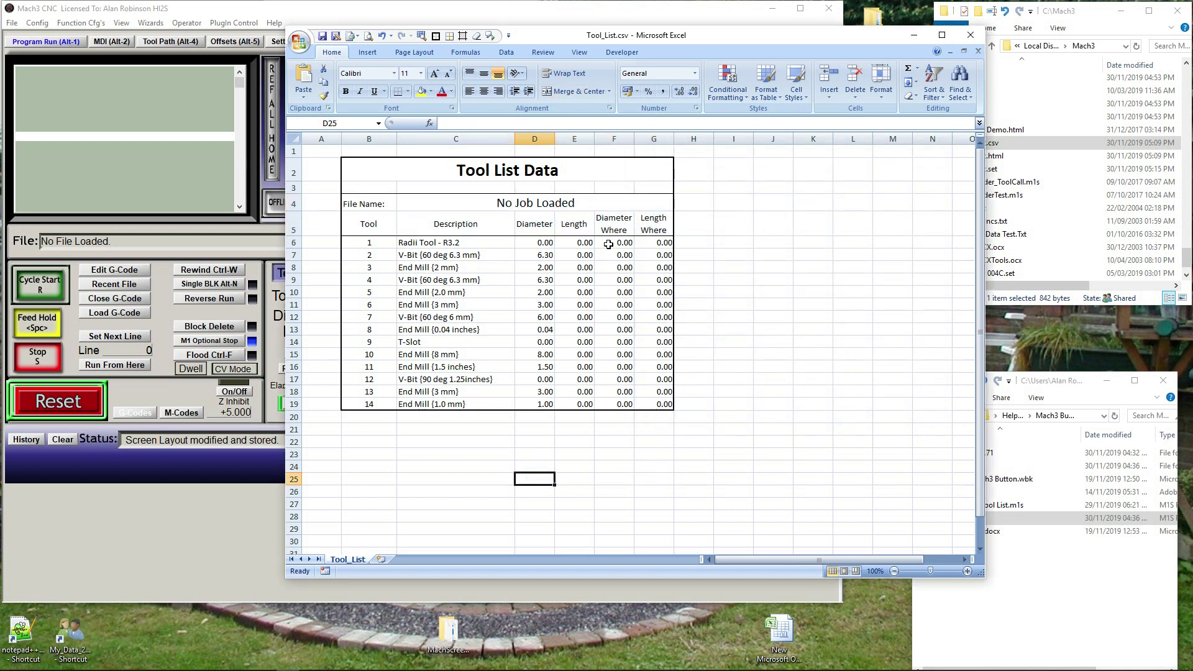
left_click_drag(608, 244, 654, 404)
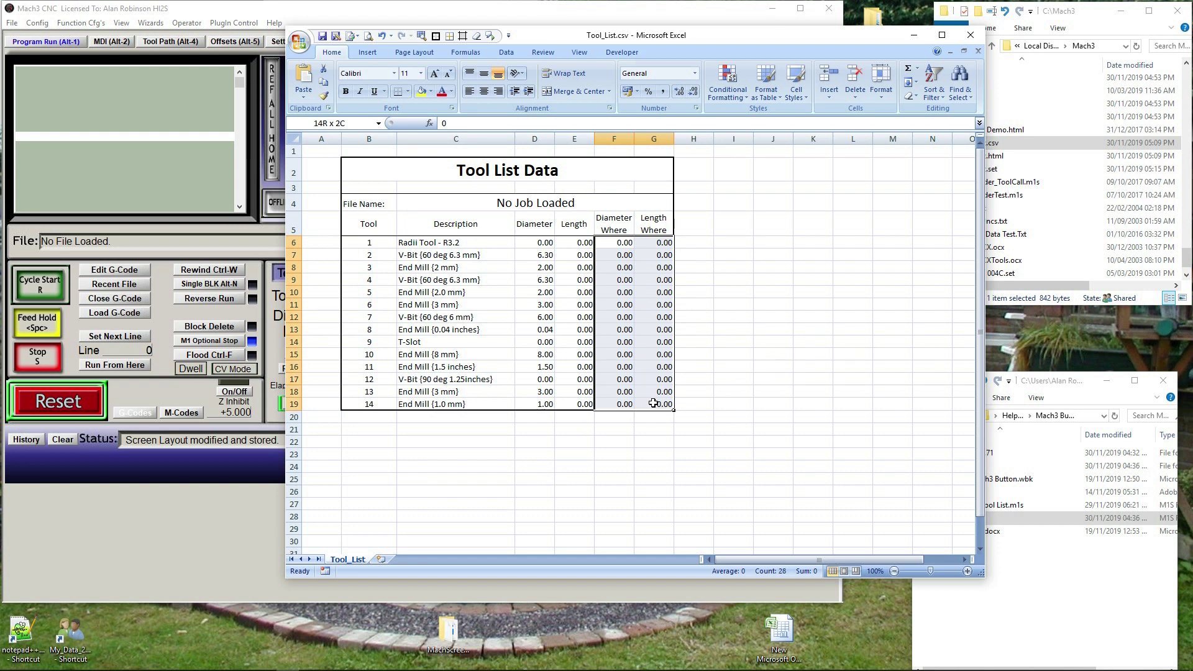
Fill the Diameter Where and Length Where values with a pale yellow from More Colors
left_click(429, 92)
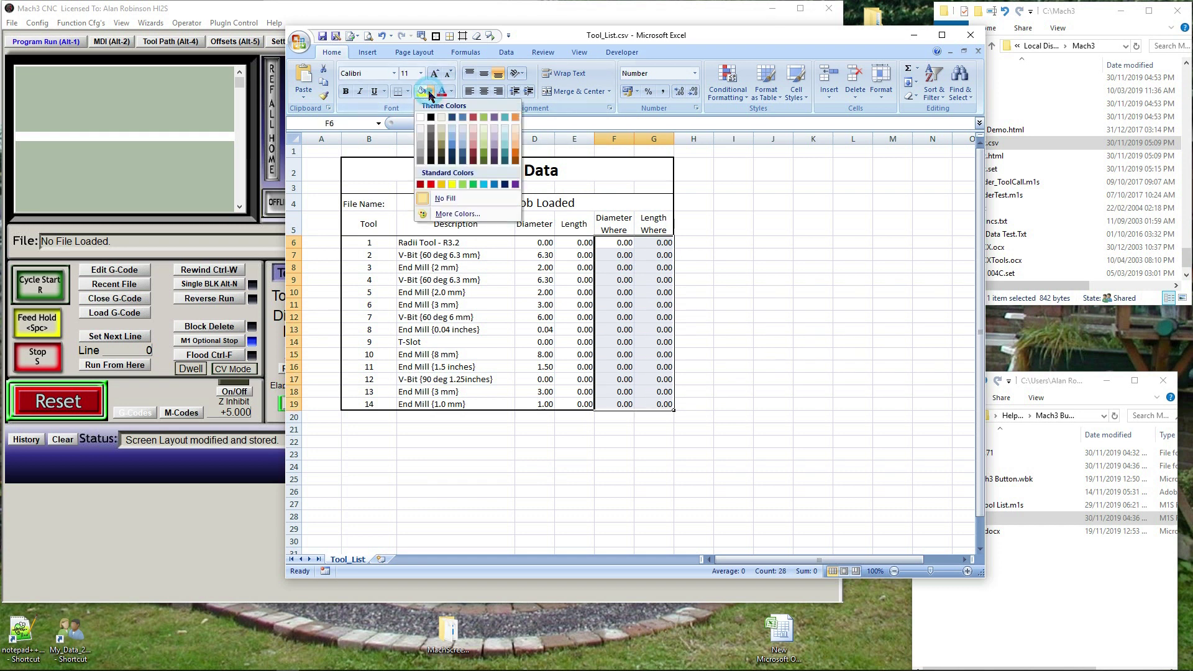
left_click(443, 213)
left_click(757, 290)
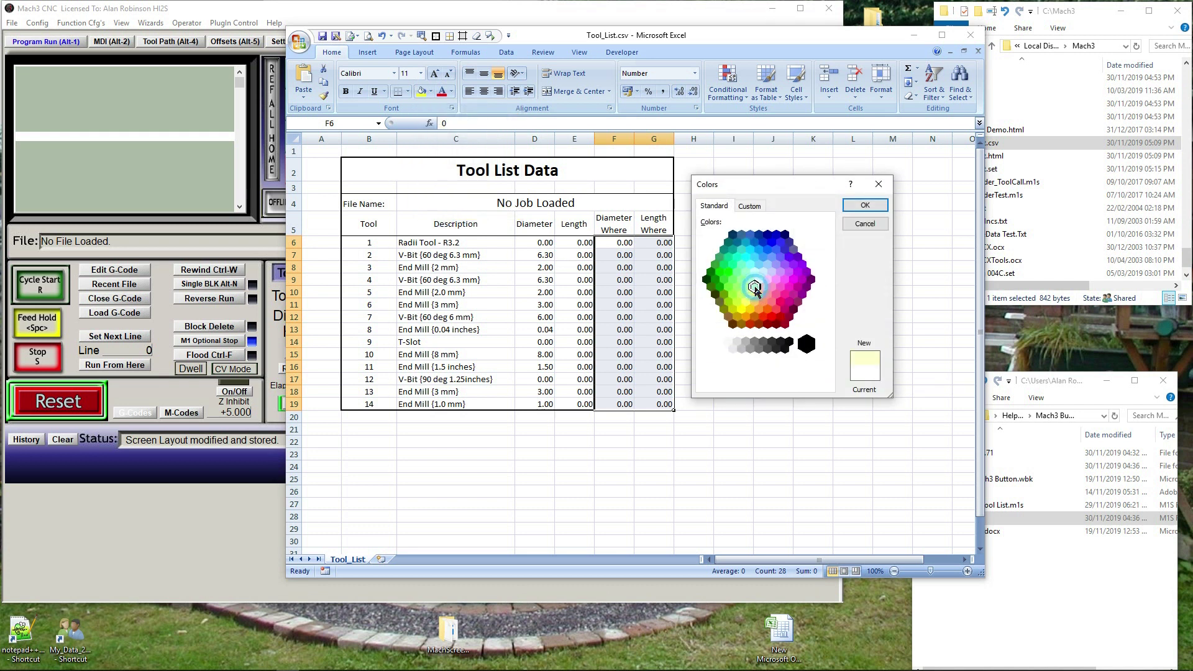
left_click(865, 205)
left_click(760, 336)
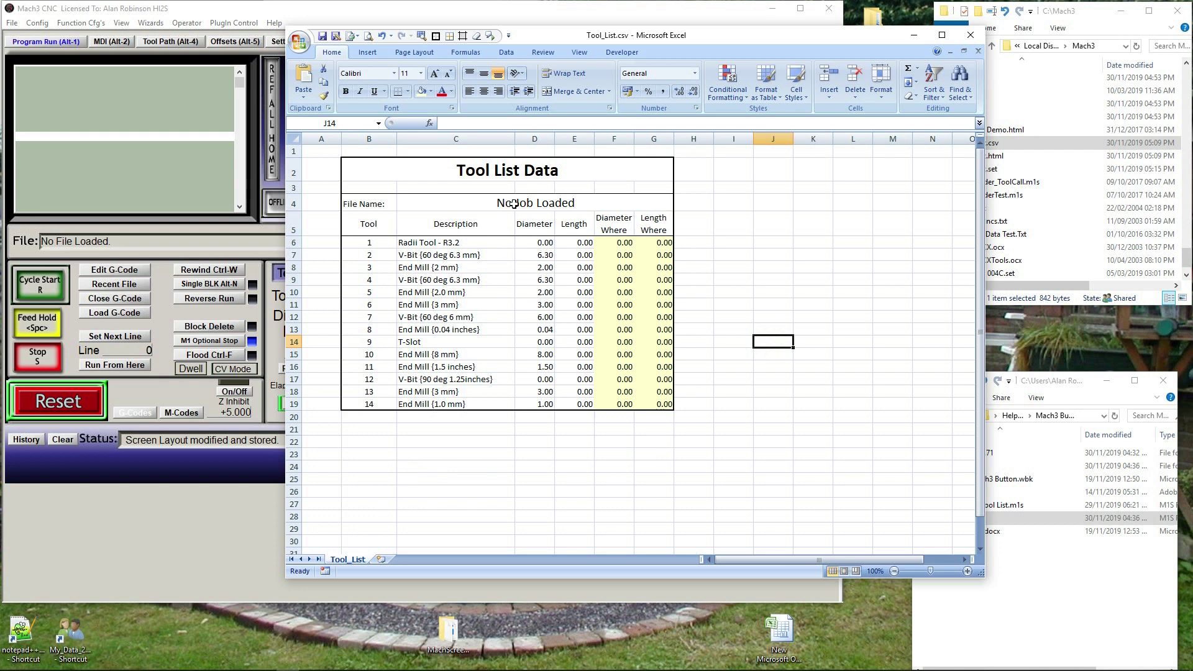
Shrink the File Name: label in B4 to font size 8 and centre it
left_click(369, 205)
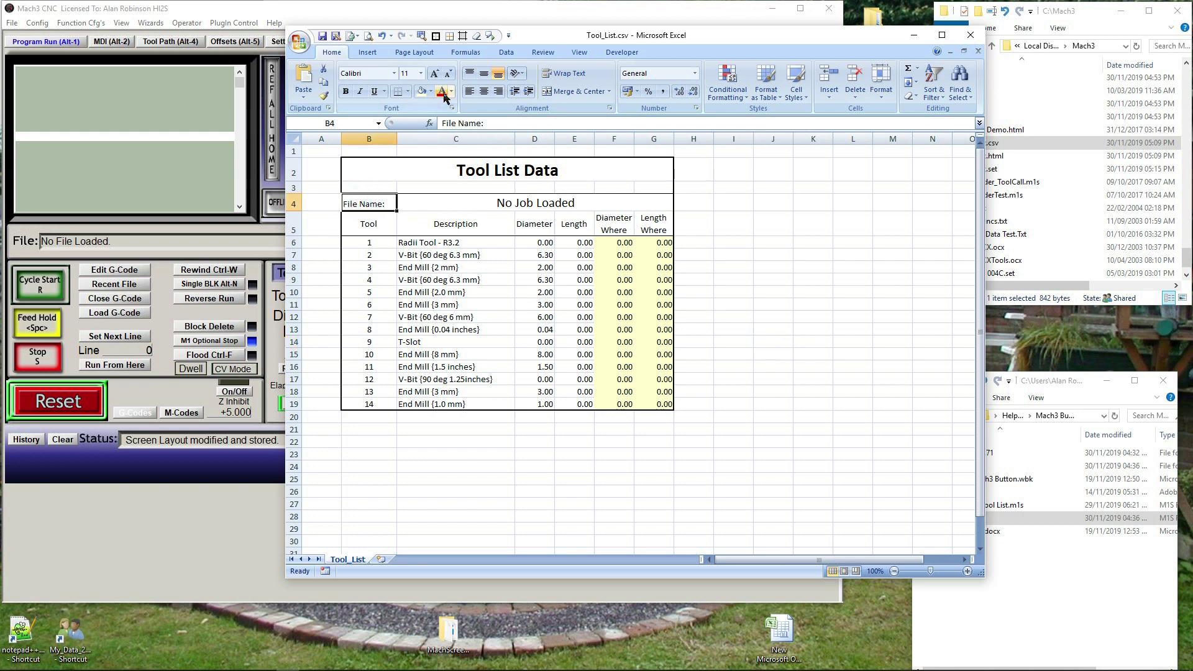
left_click(448, 74)
left_click(448, 73)
left_click(448, 74)
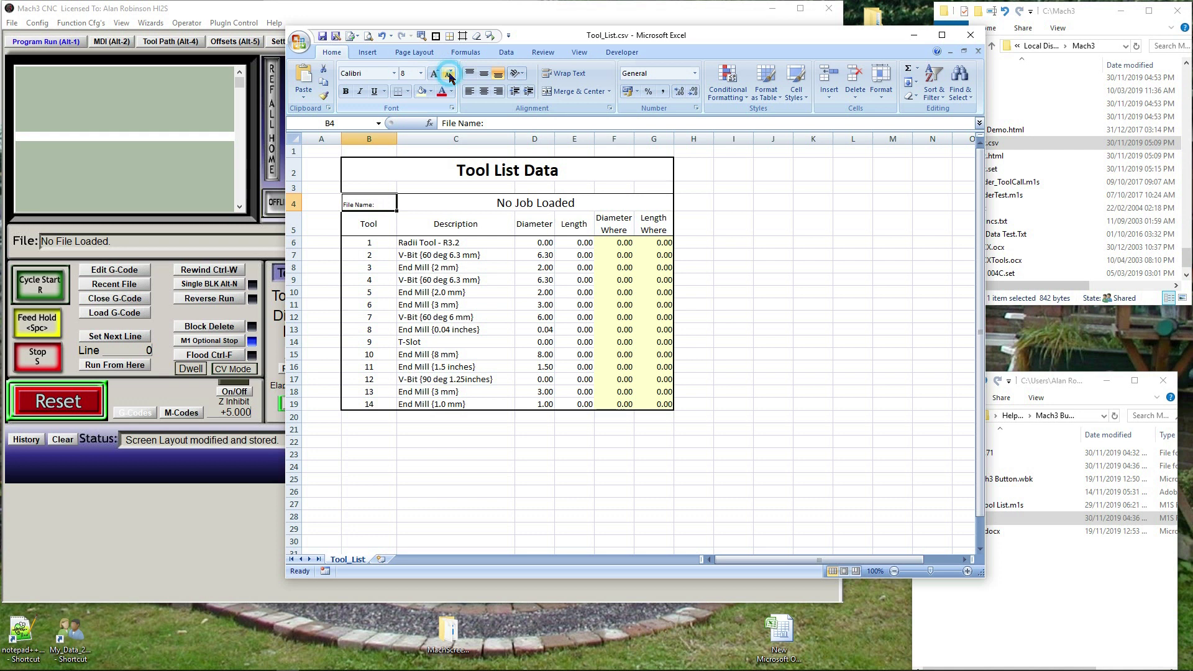
left_click(484, 88)
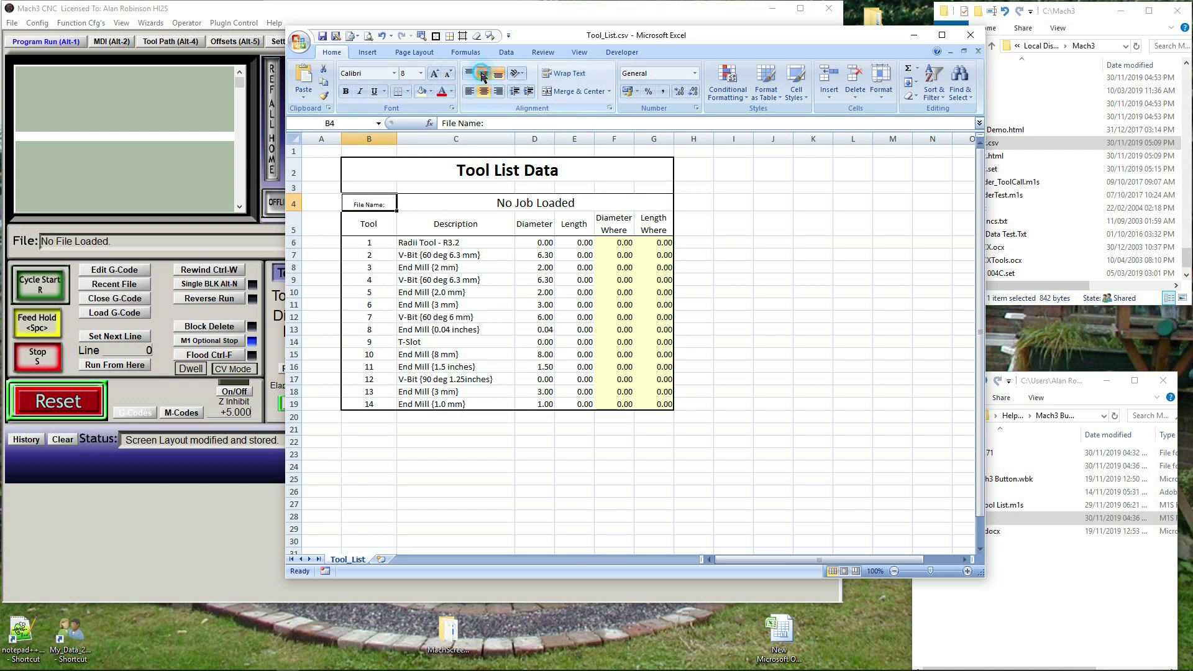
left_click(435, 484)
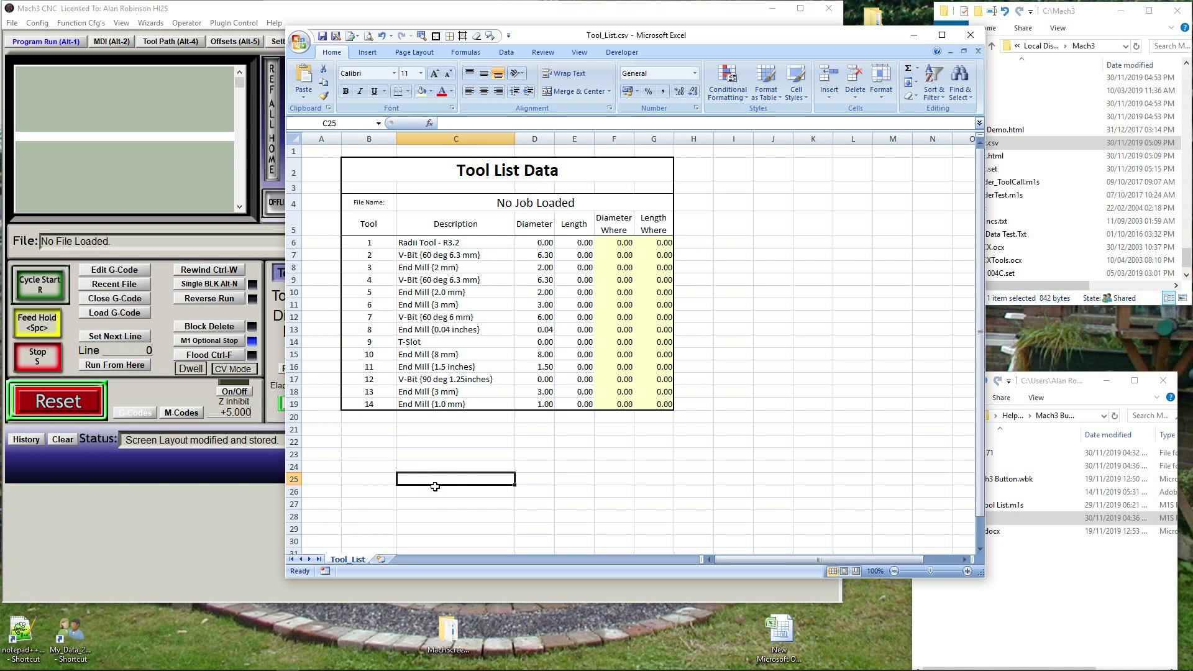
Close the Excel spreadsheet without saving the changes
key("alt+Tab")
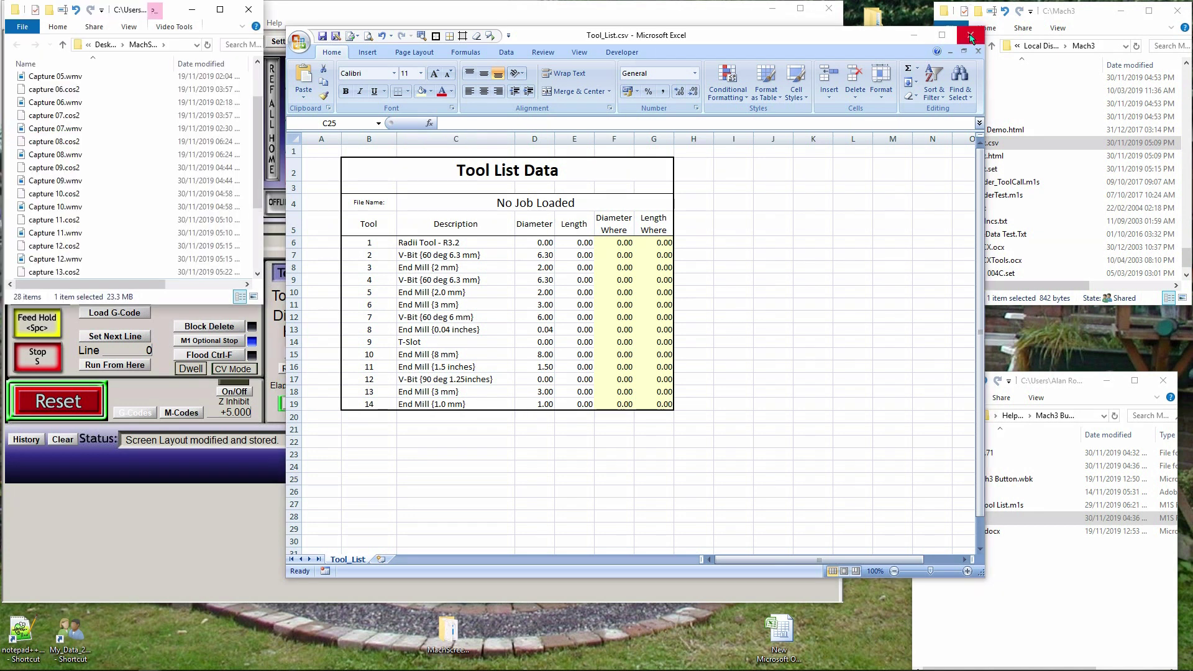
left_click(971, 36)
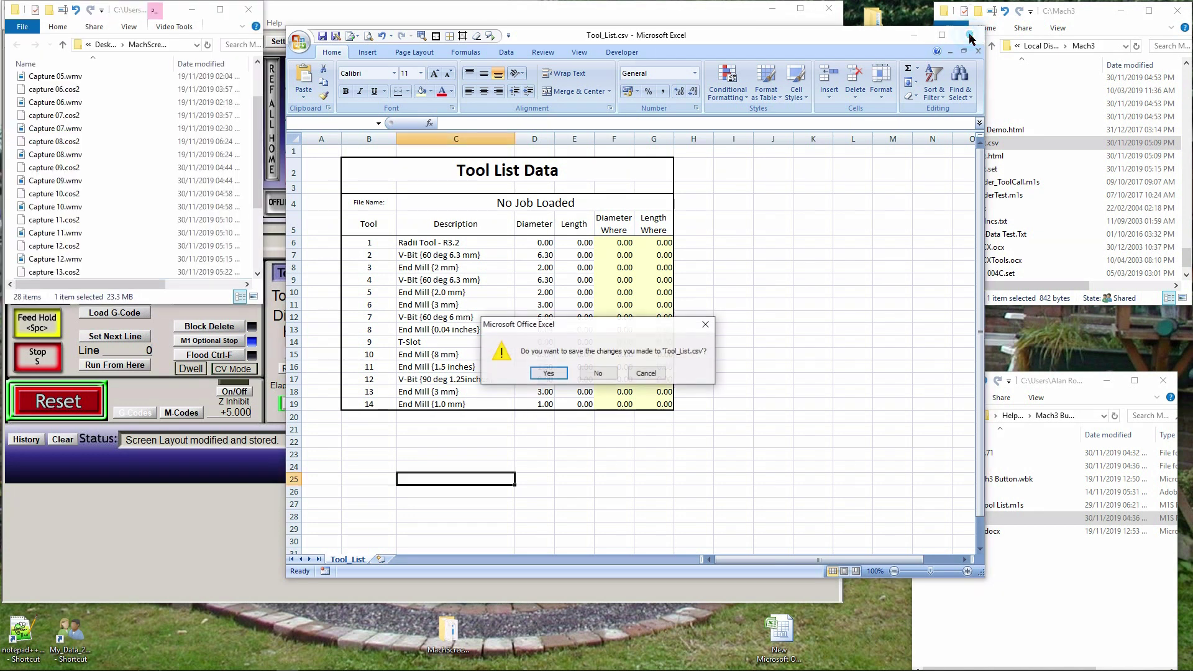
left_click(598, 373)
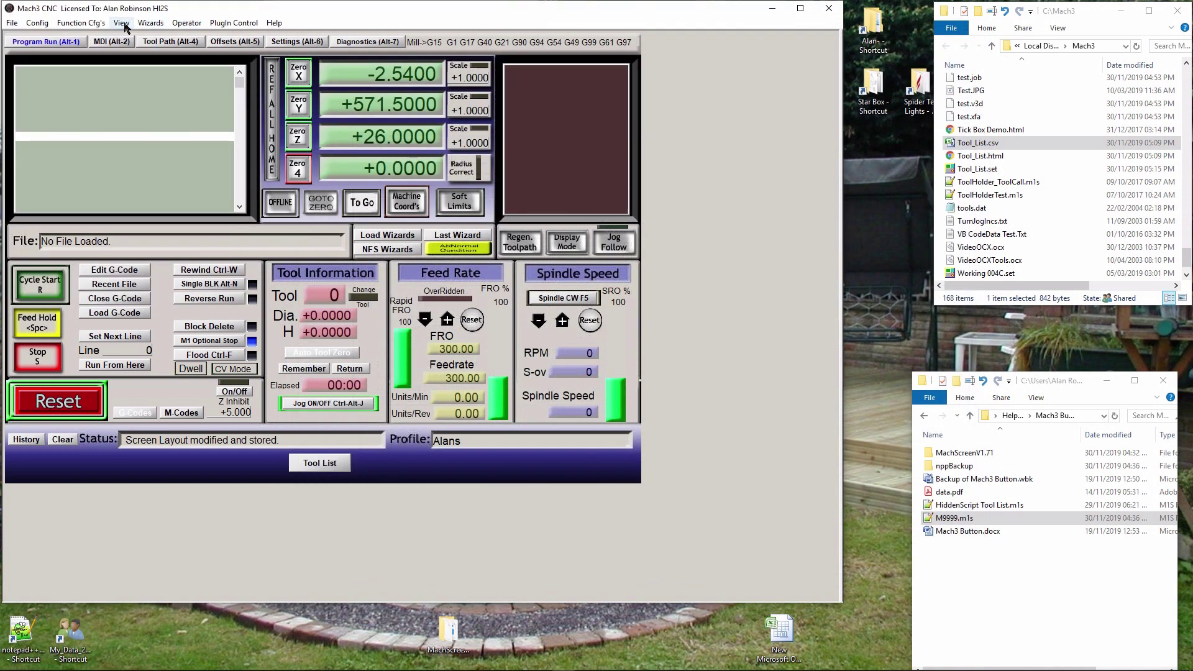
Load the Working 005A.set screen set through View > Load Screens
left_click(123, 25)
left_click(143, 37)
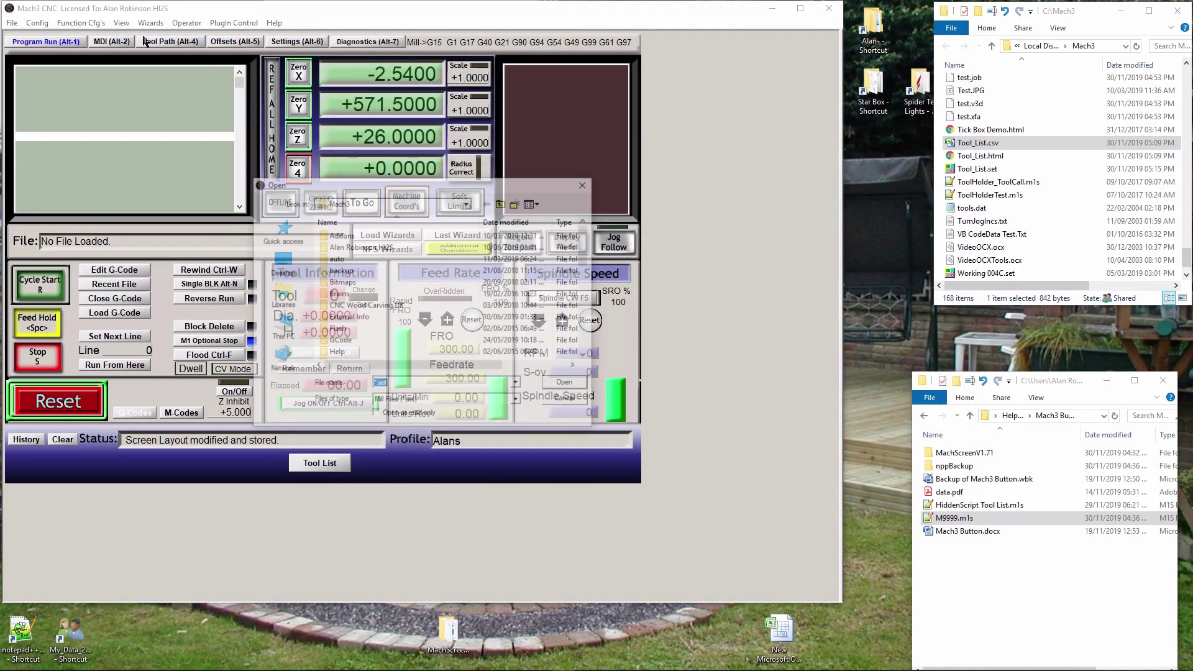
scroll(373, 264, "down", 5)
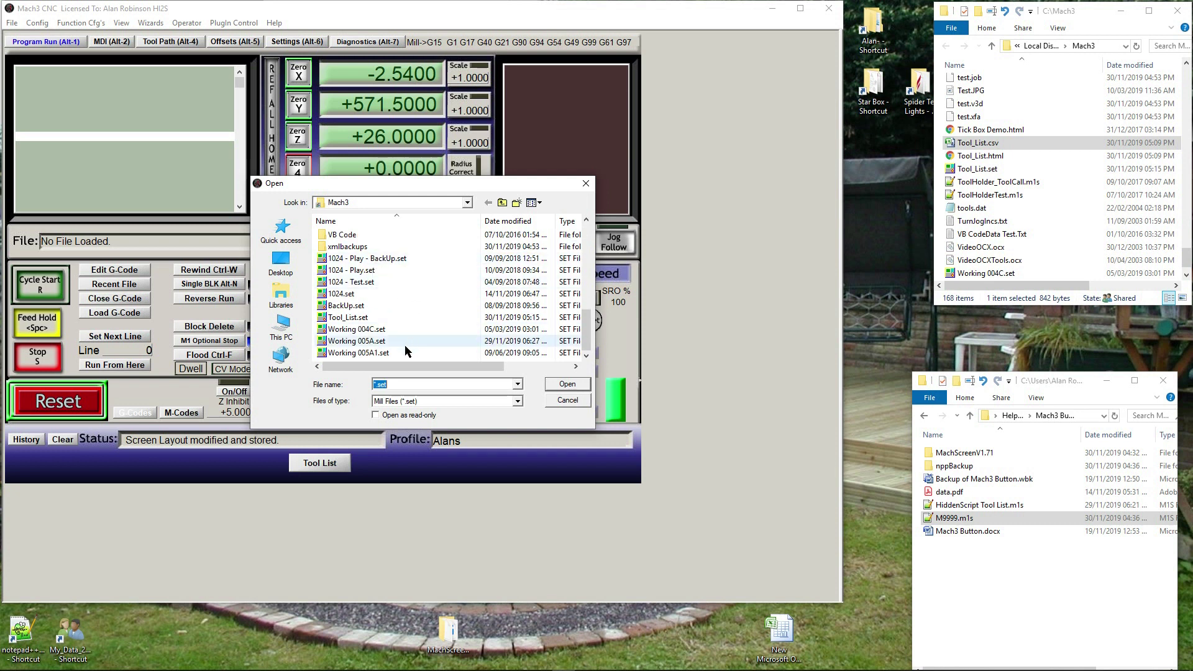
left_click(346, 341)
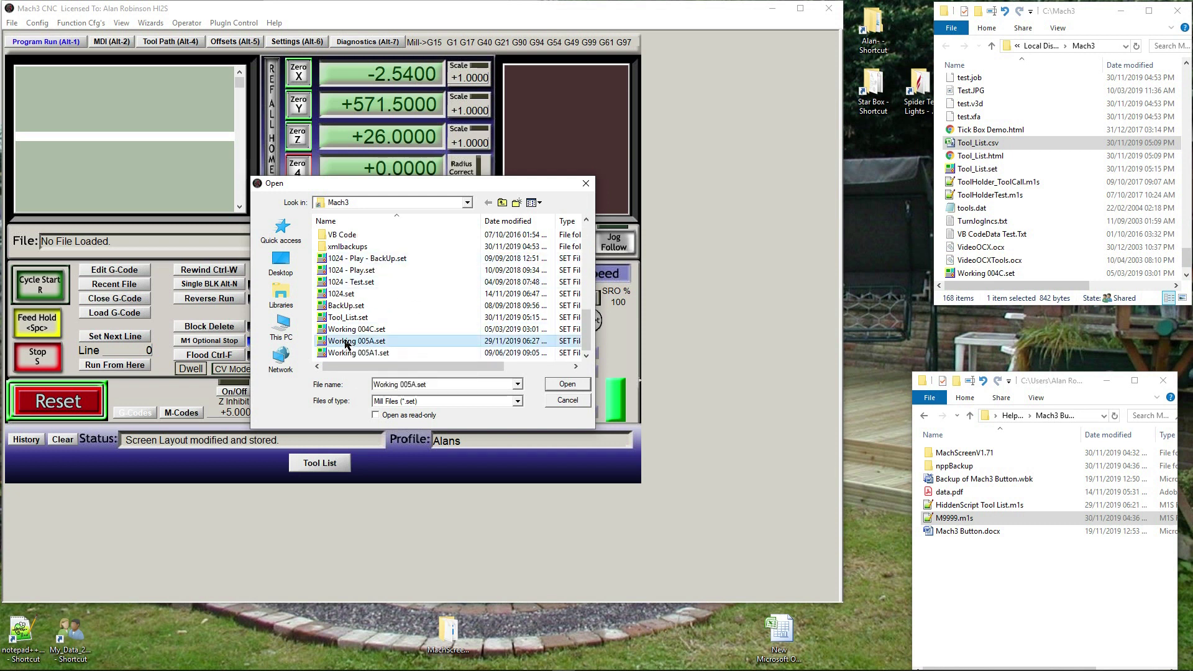
left_click(567, 385)
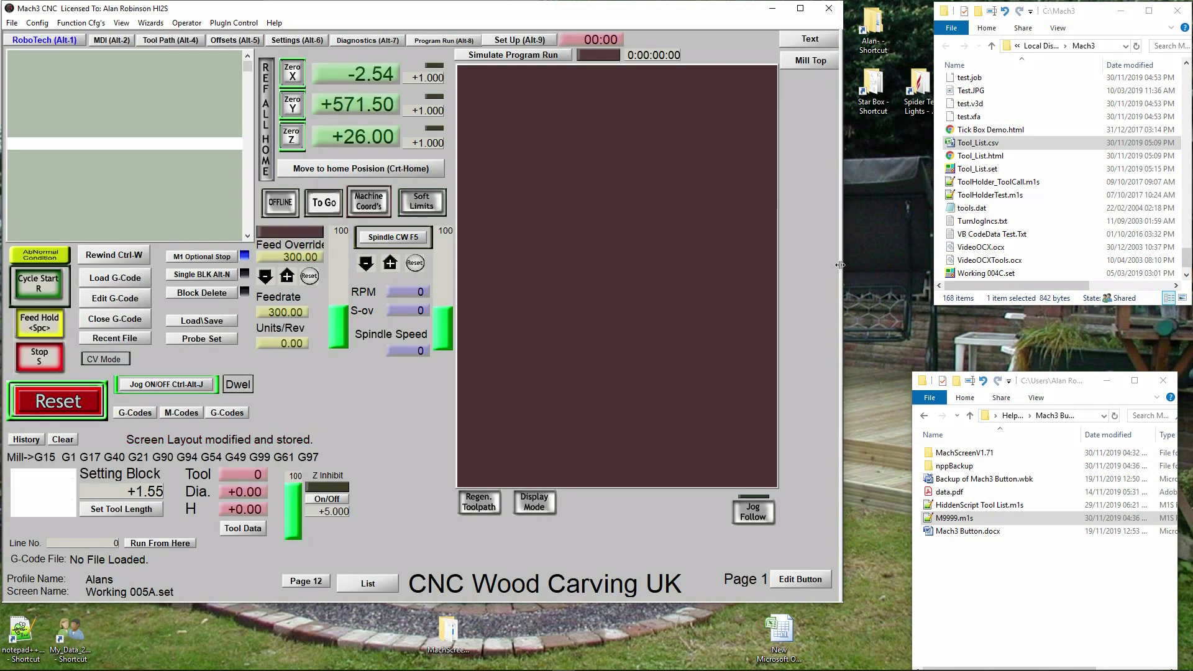
left_click(514, 41)
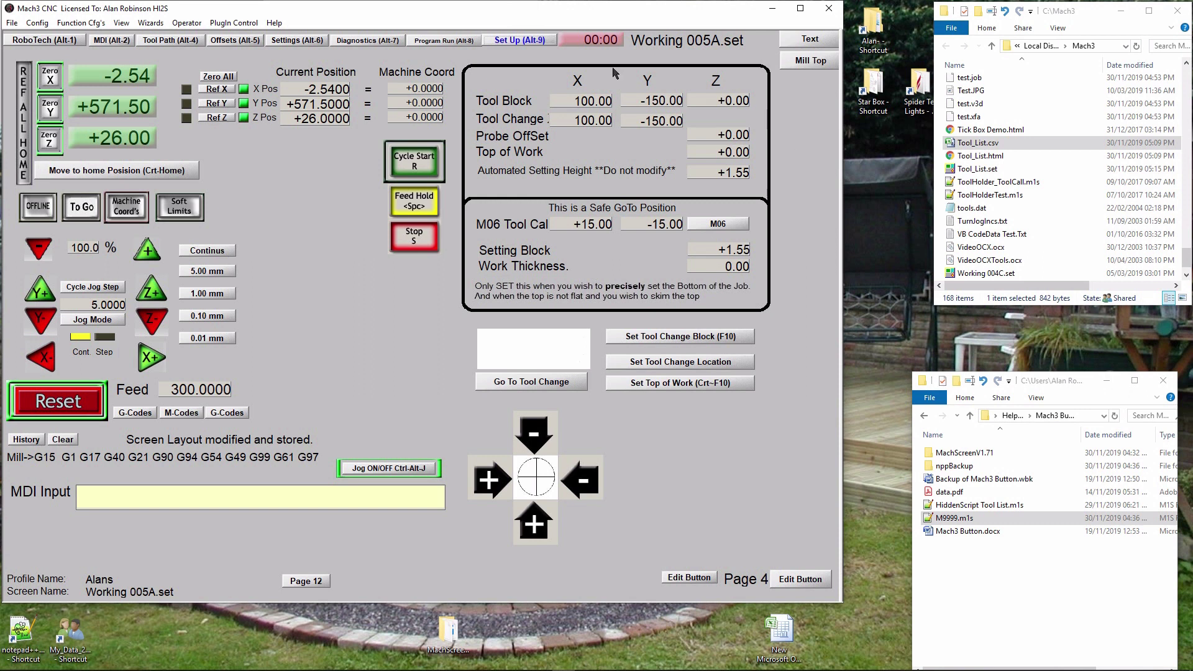
left_click(66, 41)
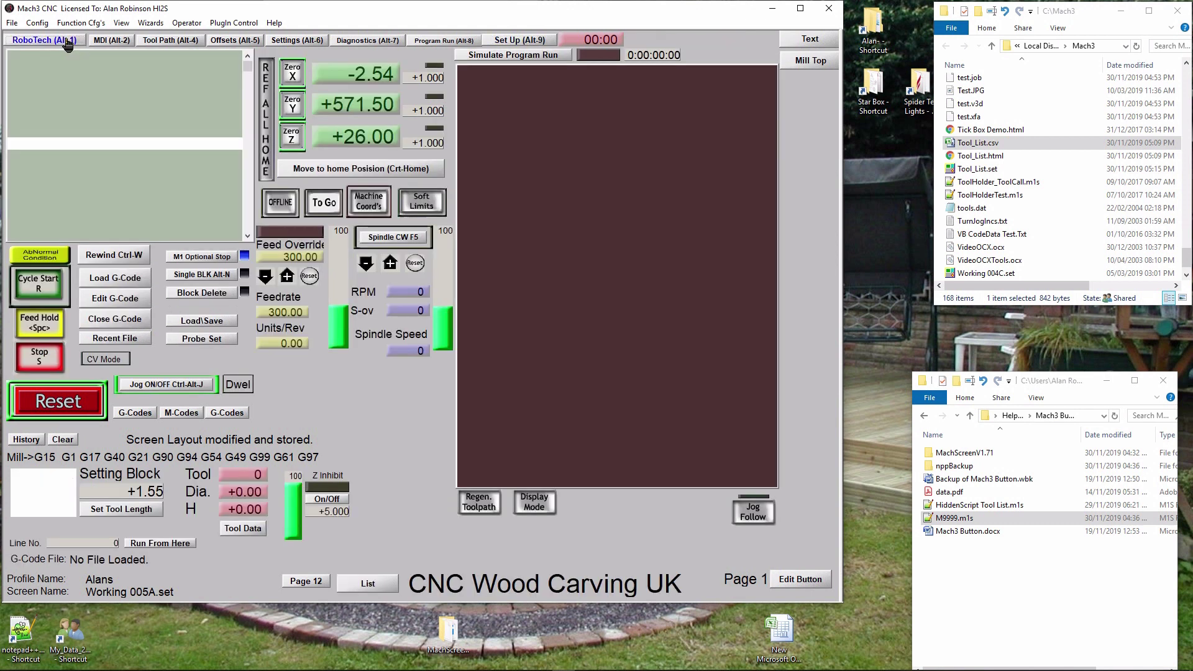
Open the Mach3 Tool List popup listing tools T1 to T14 with the Tool Data button
left_click(240, 531)
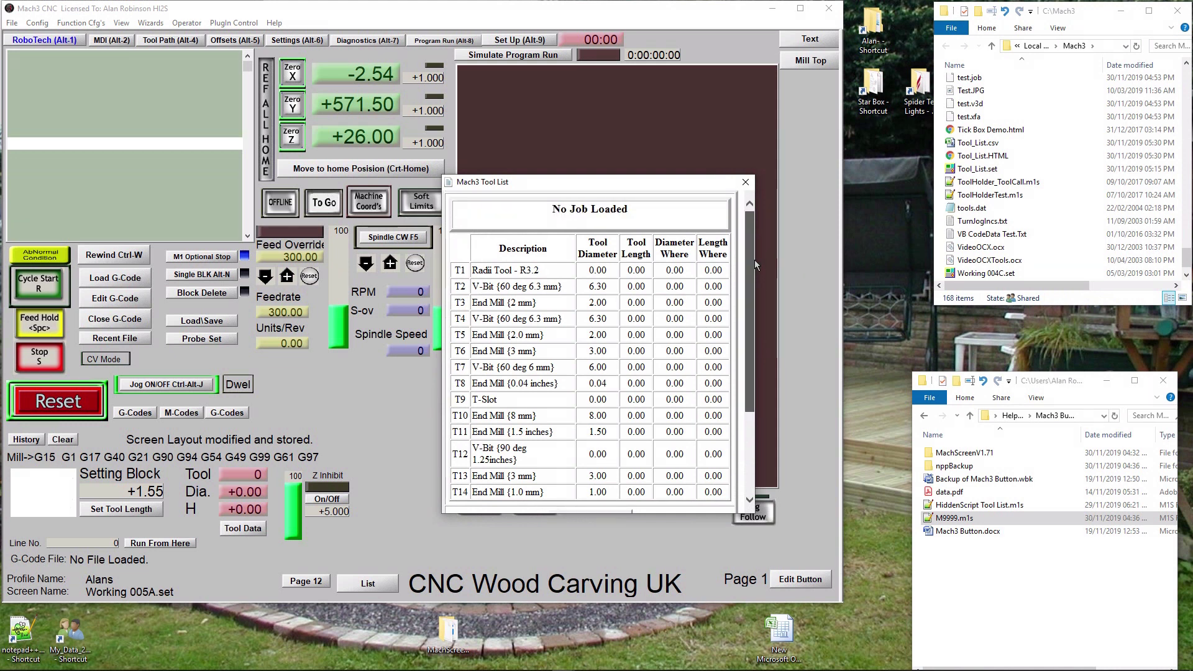
mouse_move(753, 260)
left_mouse_down()
mouse_move(748, 390)
mouse_move(745, 269)
left_mouse_up()
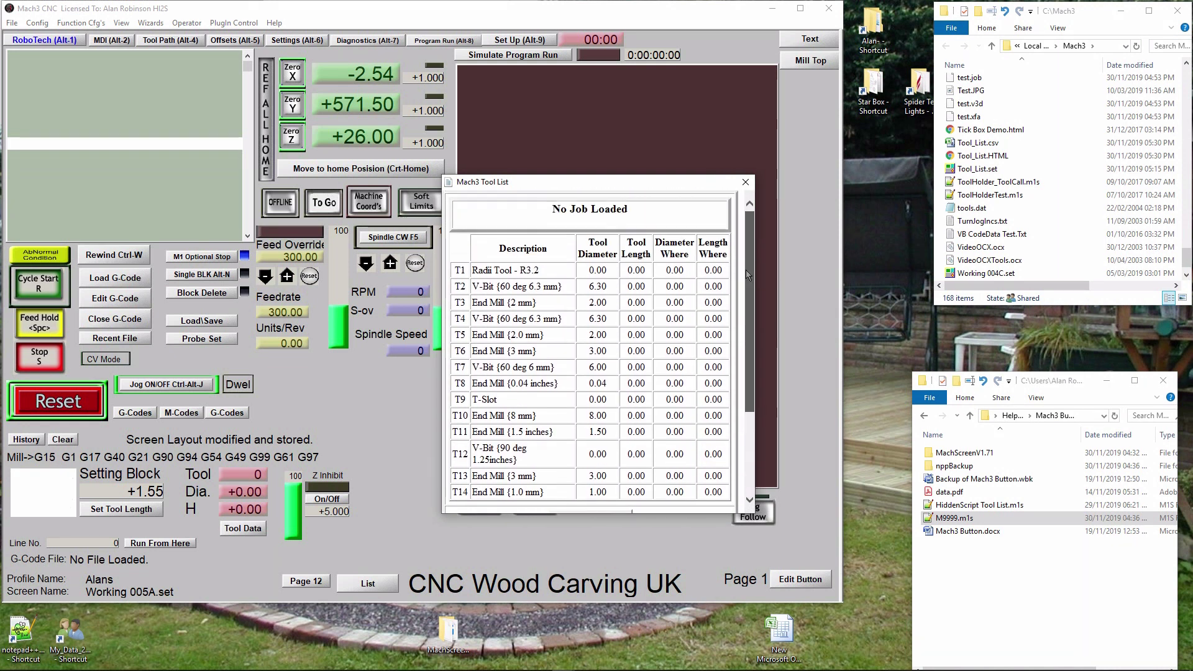